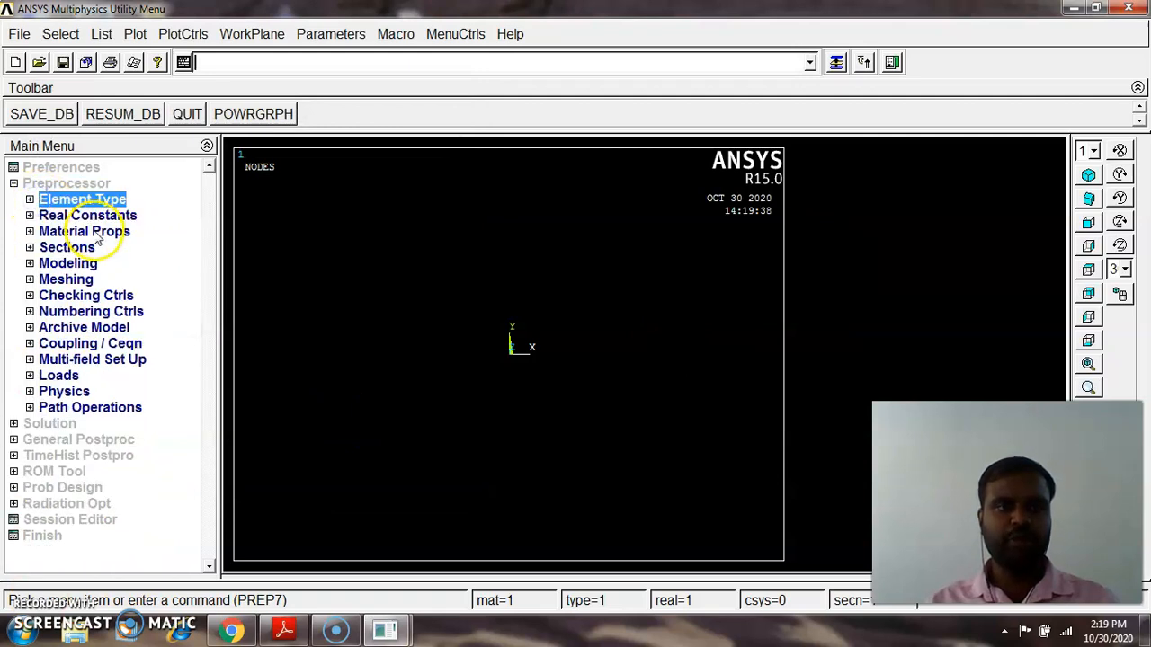
Define a linear isotropic elastic material with Young's modulus EX 200e9 and Poisson's ratio PRXY 0.3
click(97, 232)
click(108, 295)
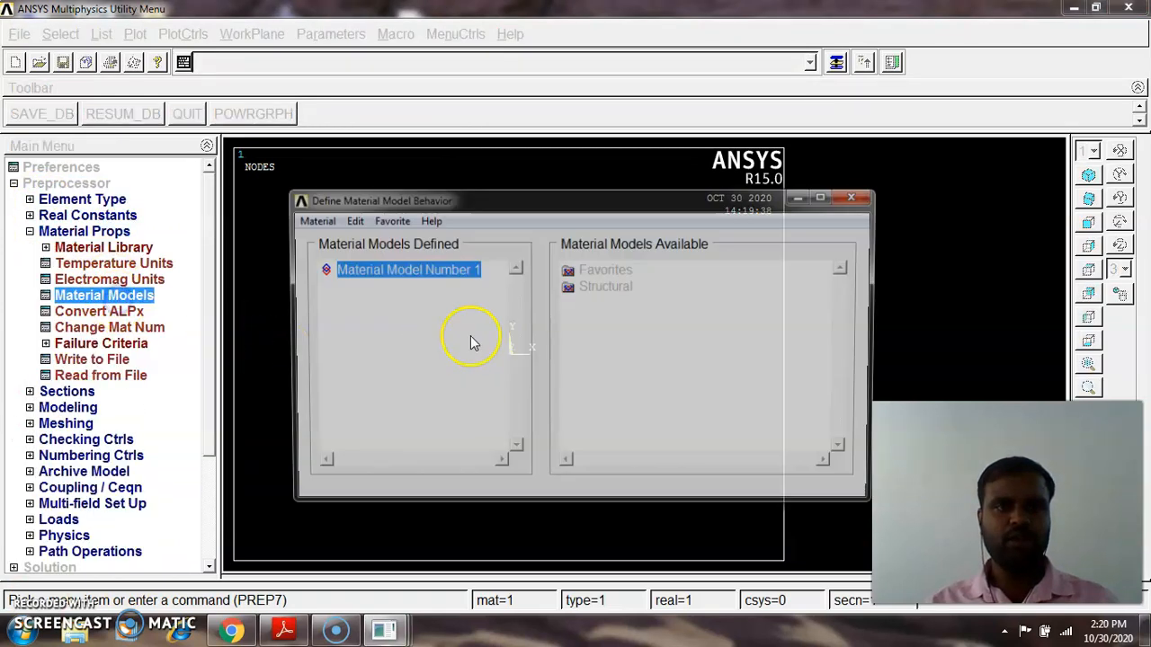
double_click(593, 287)
double_click(622, 301)
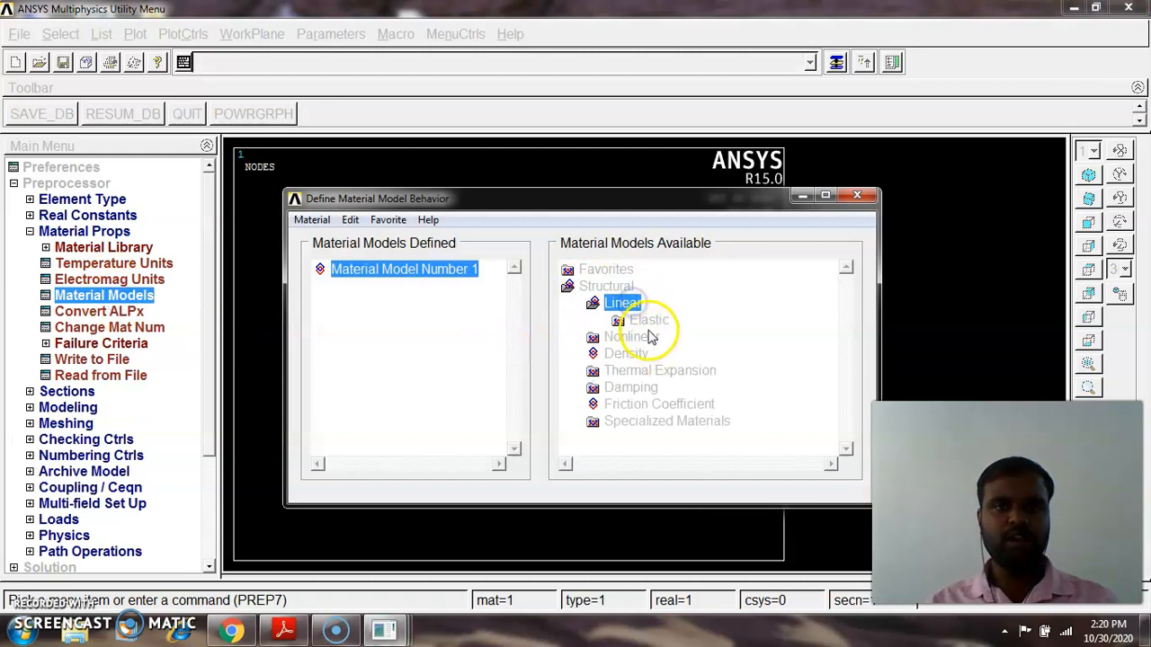
double_click(648, 320)
double_click(679, 336)
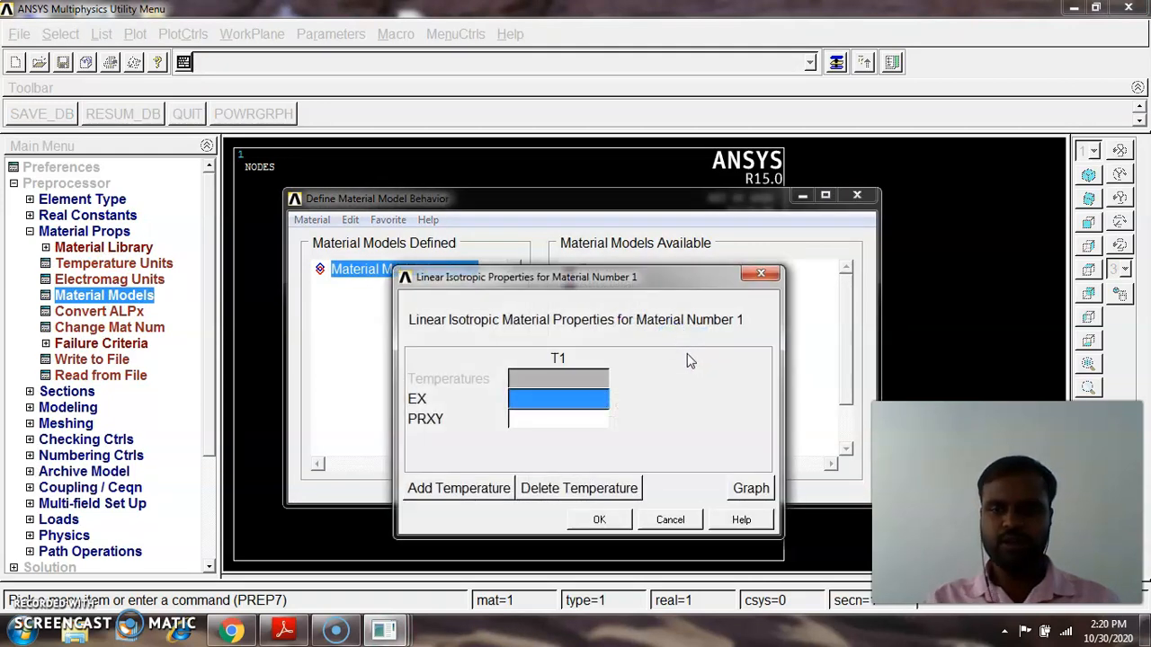
text(200e9)
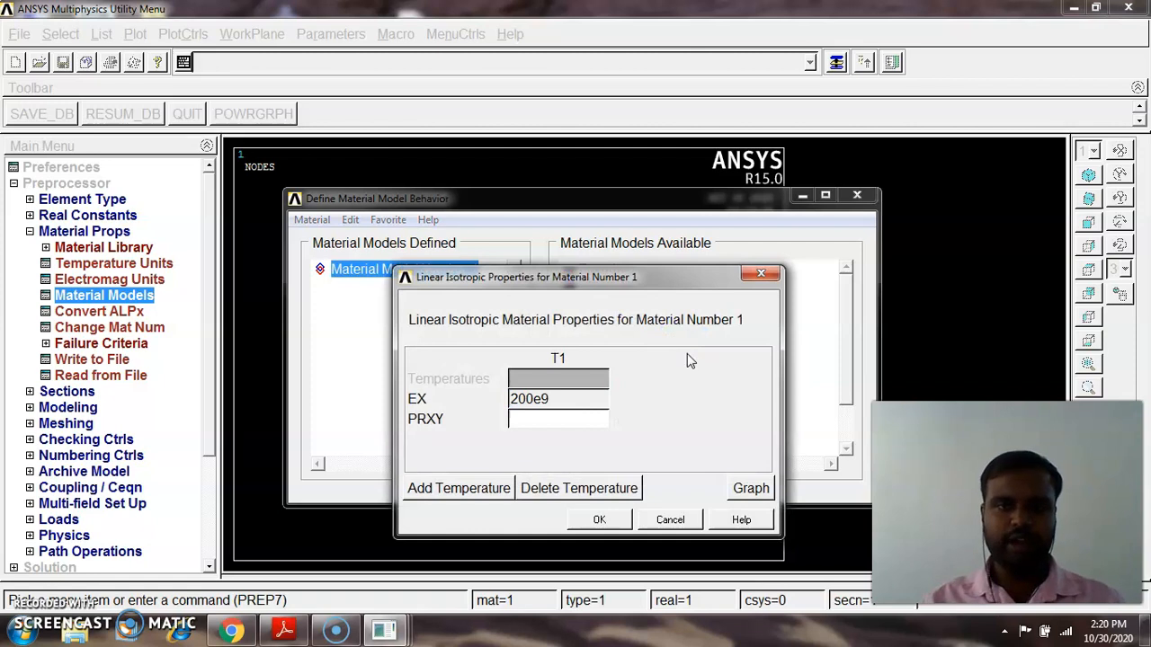
click(592, 421)
text(0.3)
click(599, 519)
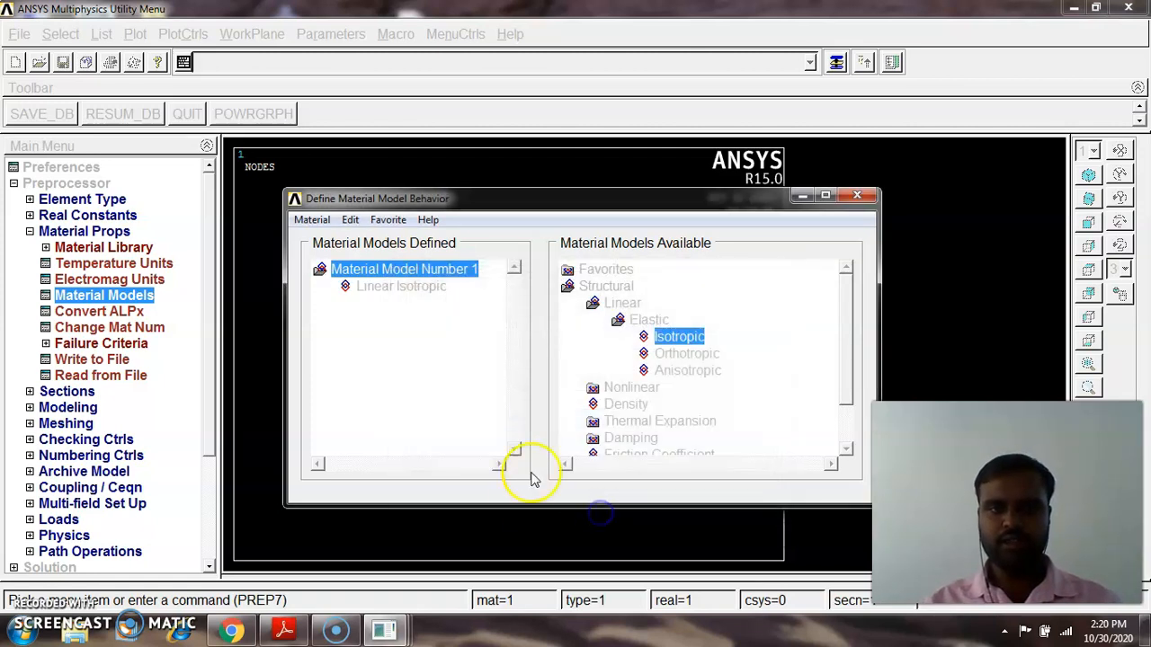
Add a density of 7850 to material model 1 and close the material definition dialog
double_click(625, 406)
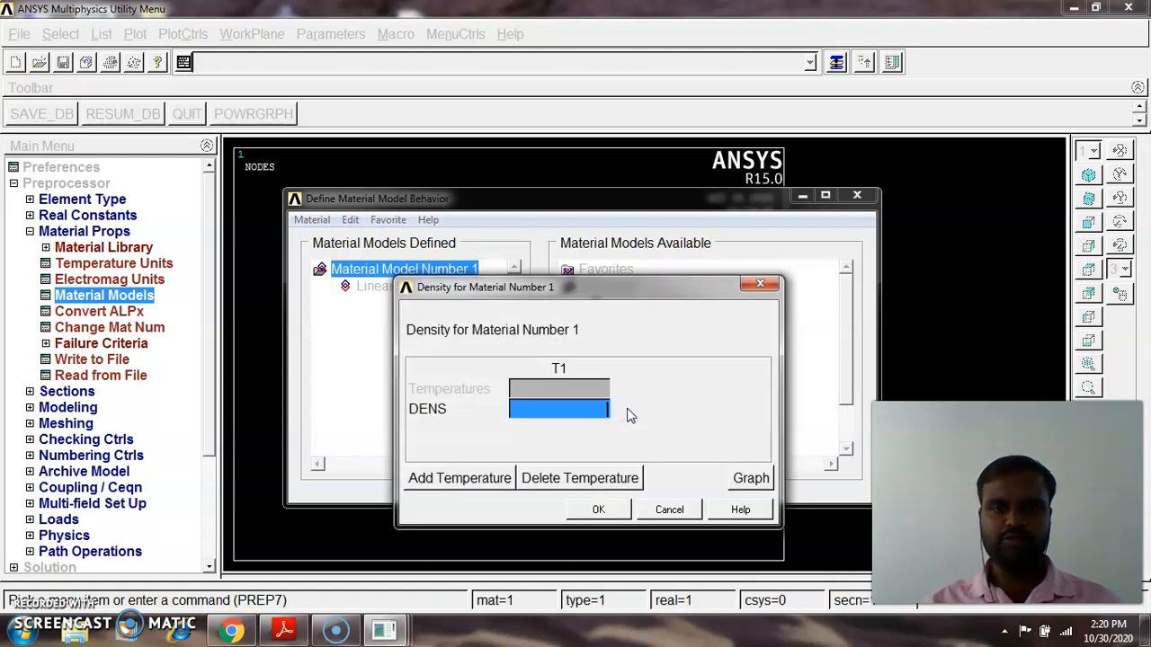
text(7850)
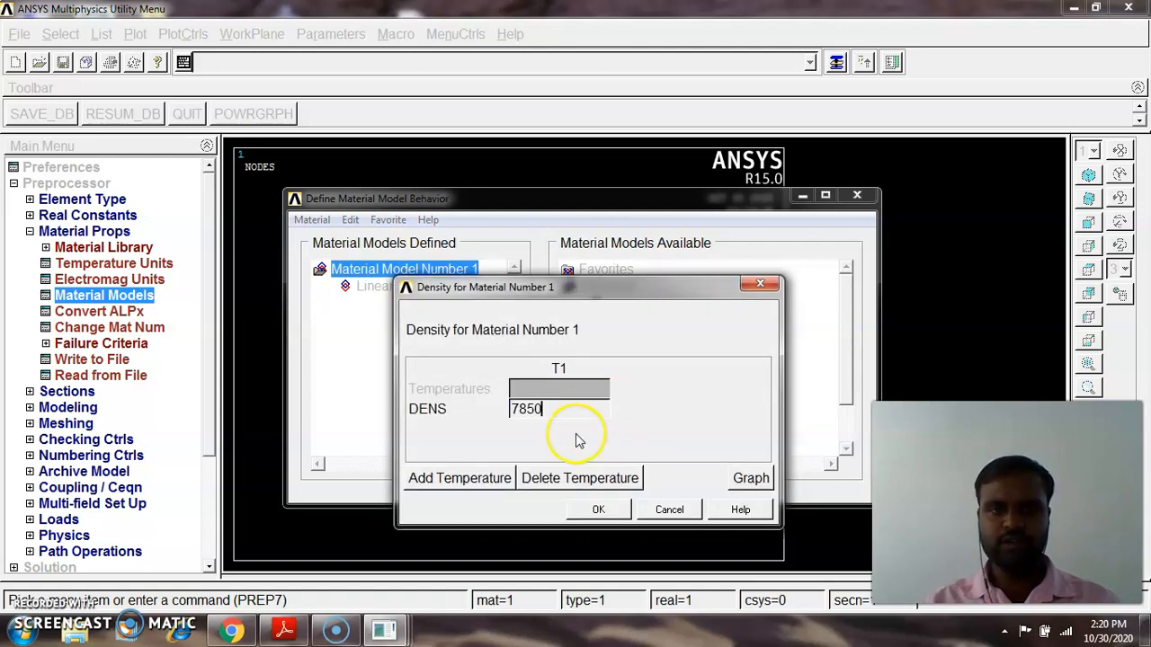
click(601, 508)
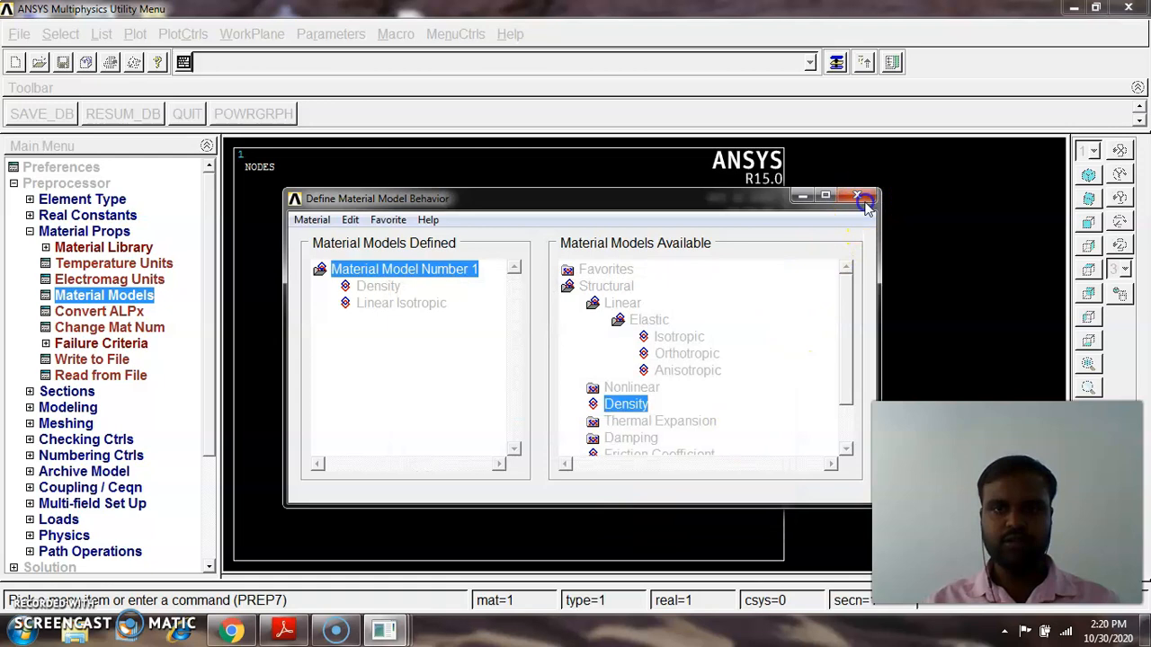
click(863, 201)
Create common beam section 1 as a rectangle with B = 0.01 and H = 0.01, checking the reference PDF
click(30, 232)
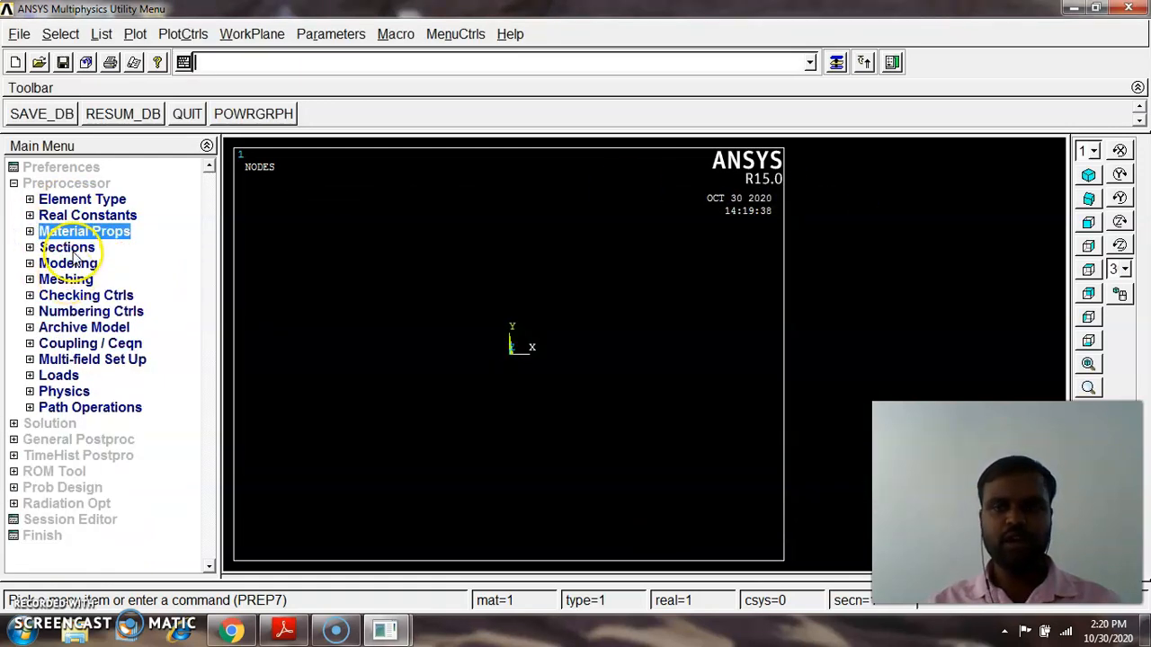
click(70, 249)
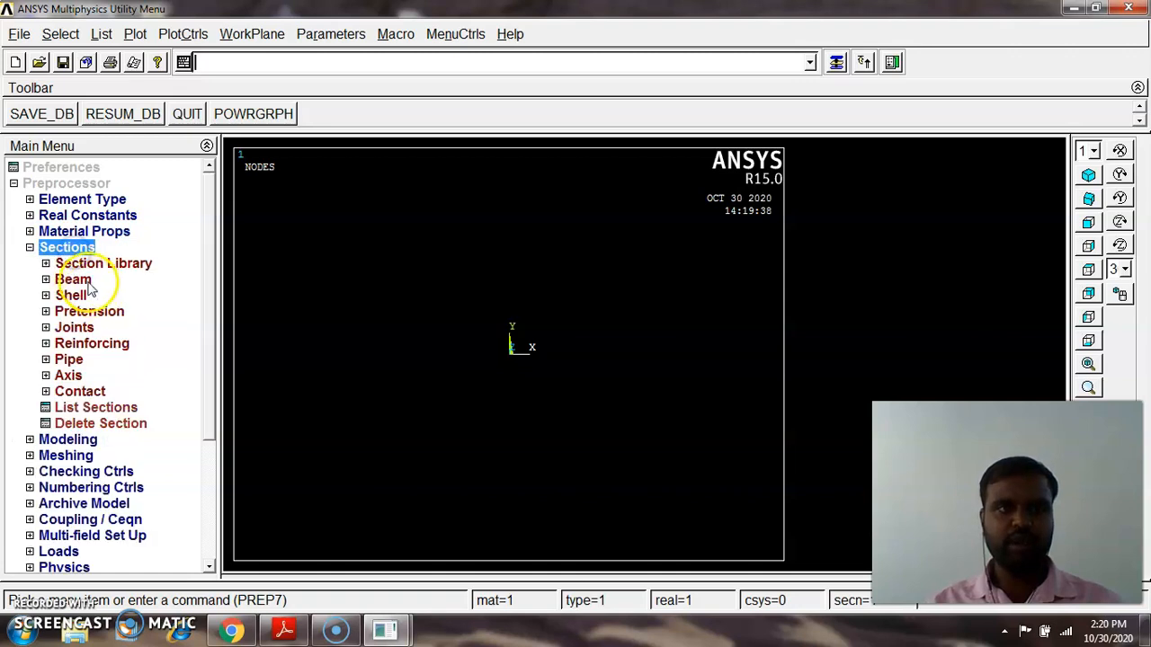
click(68, 278)
click(103, 296)
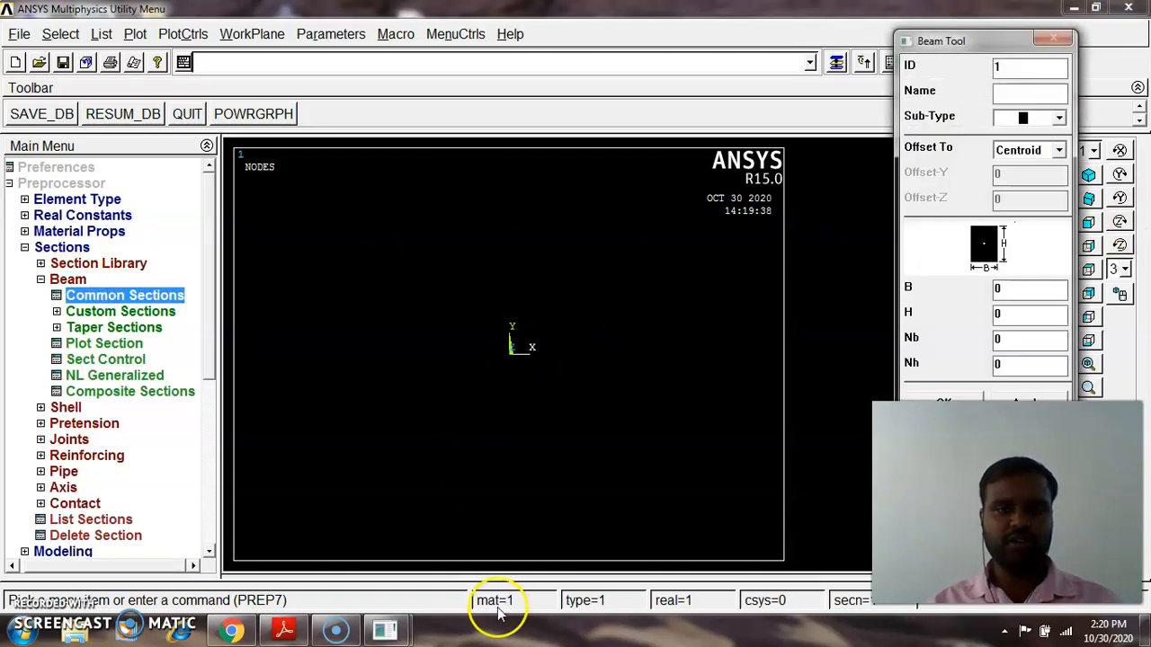
click(284, 631)
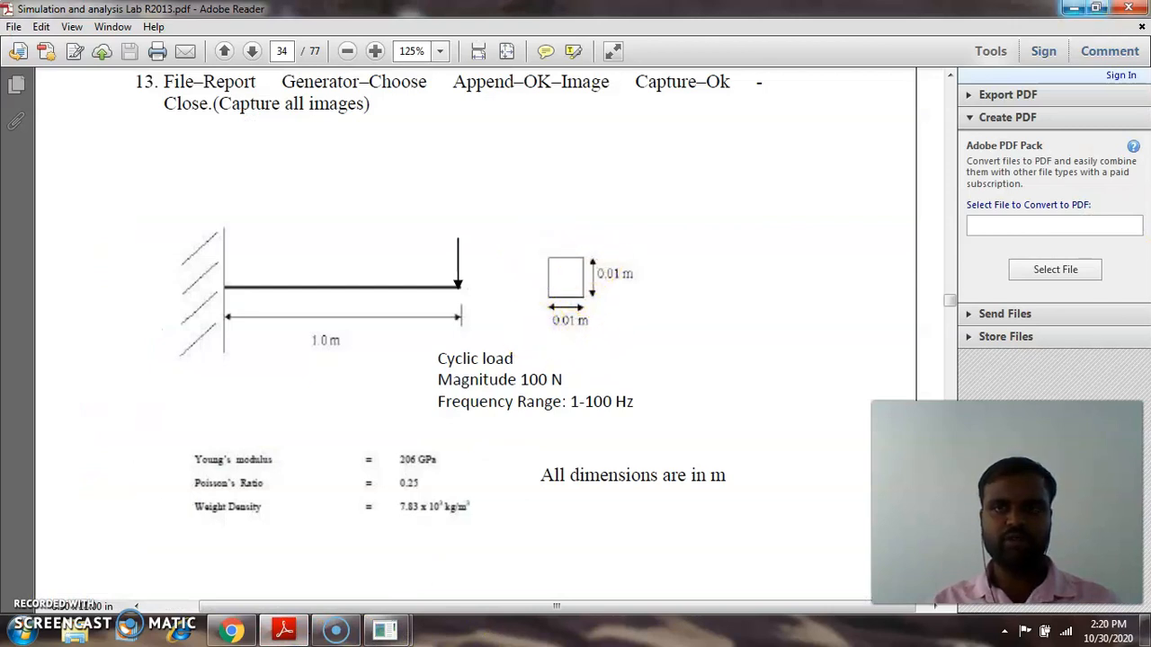
click(1074, 8)
click(1010, 295)
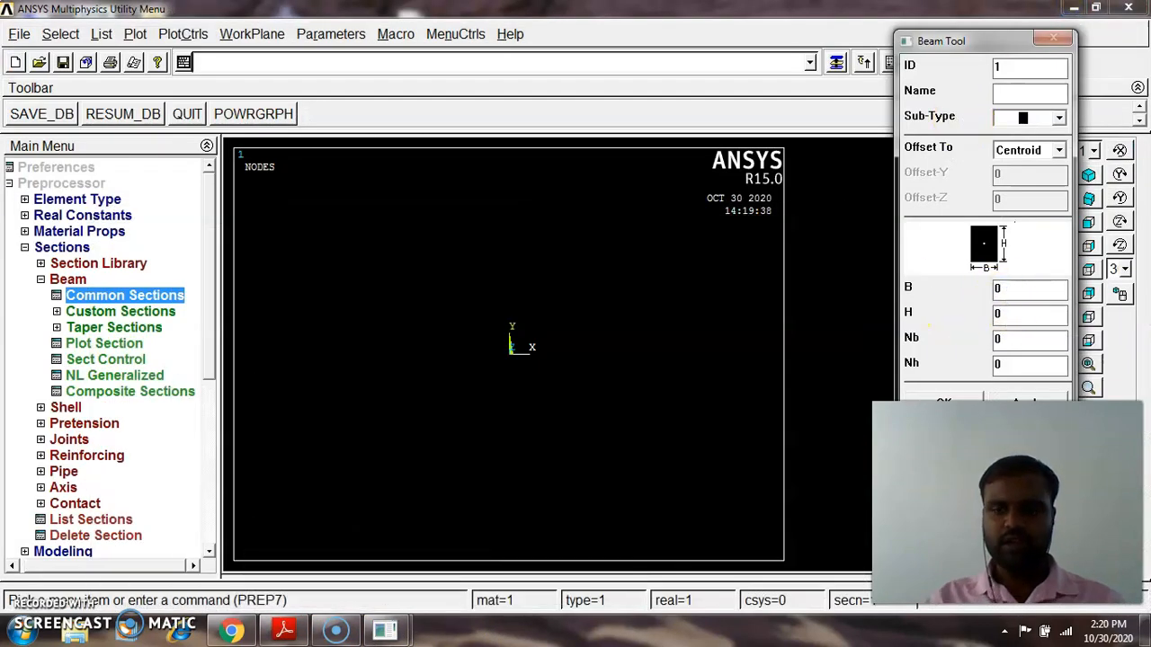
click(1029, 333)
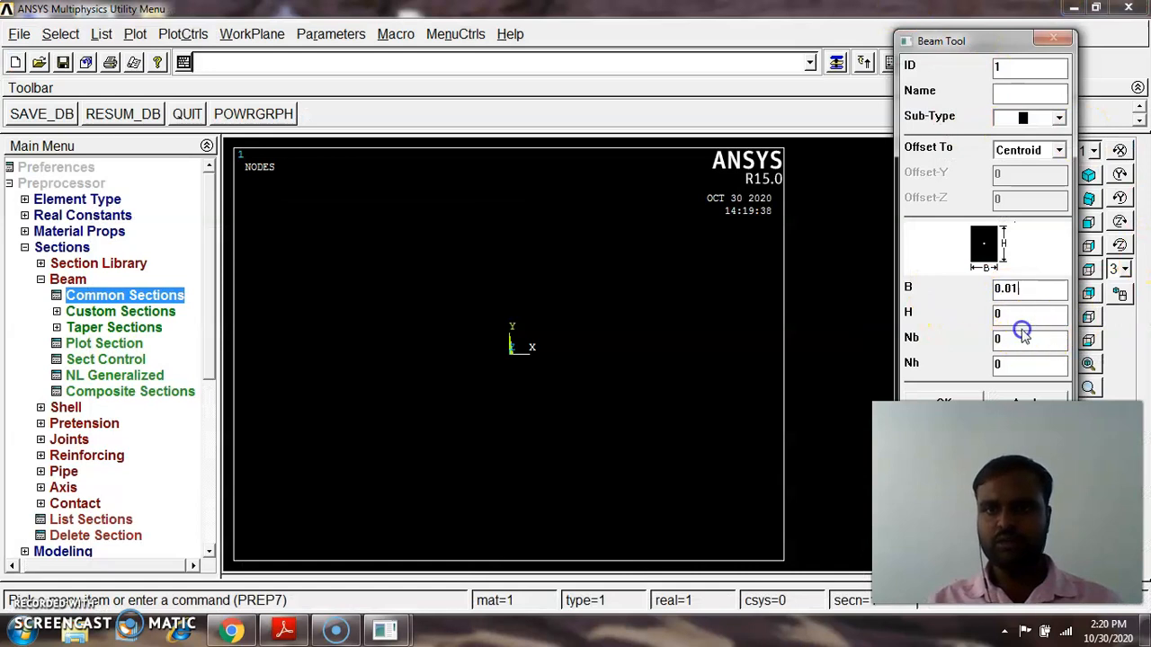
text(.01)
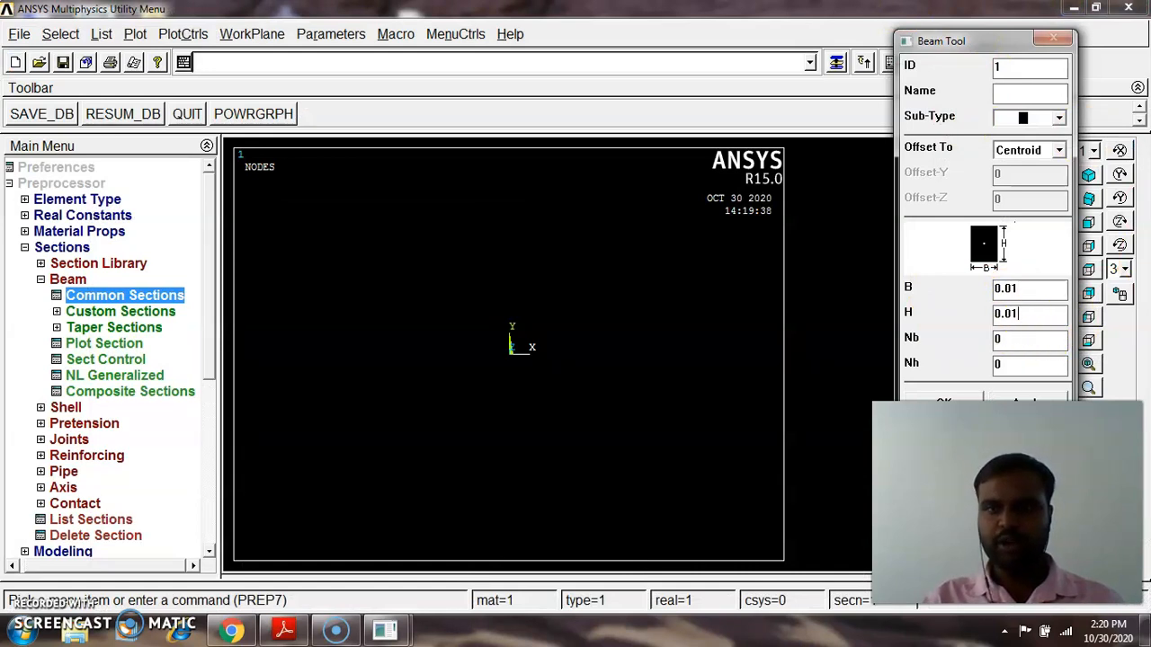
drag(985, 43, 830, 18)
click(788, 377)
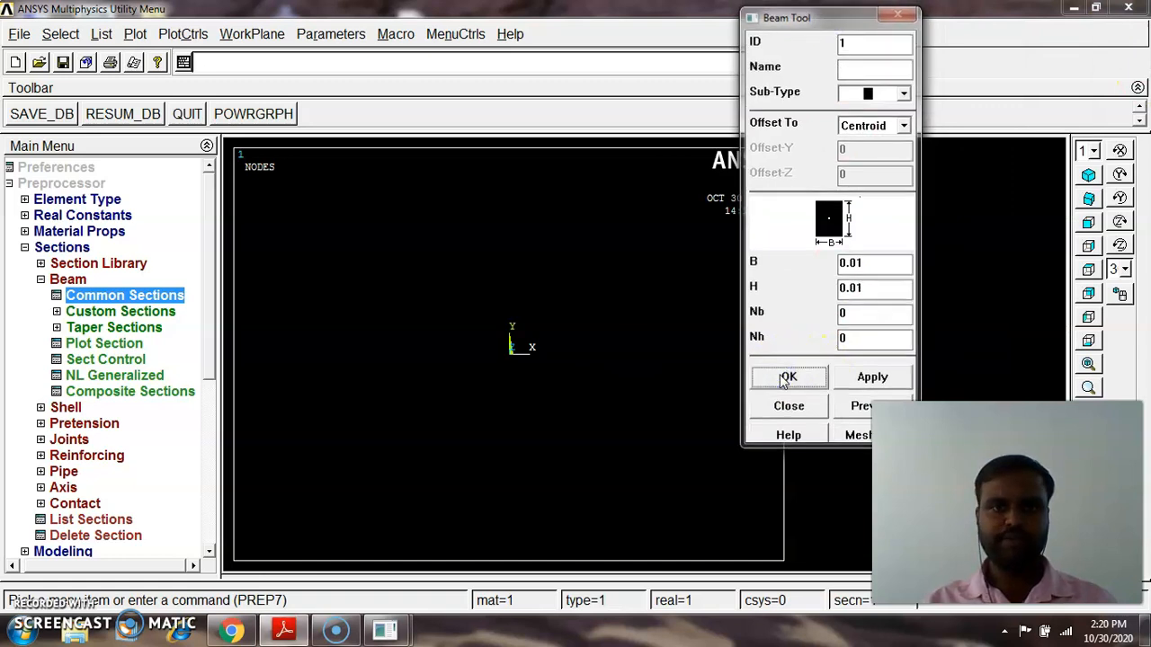
Create keypoint 1 in the active coordinate system at X = 0
click(42, 280)
click(26, 250)
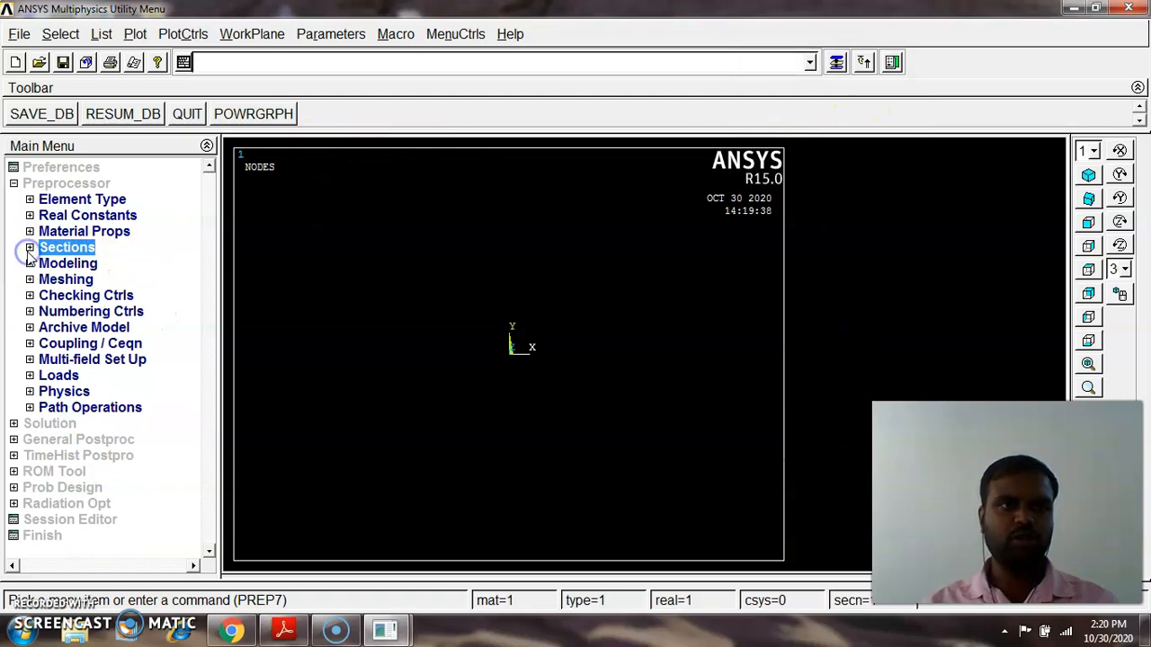
click(68, 263)
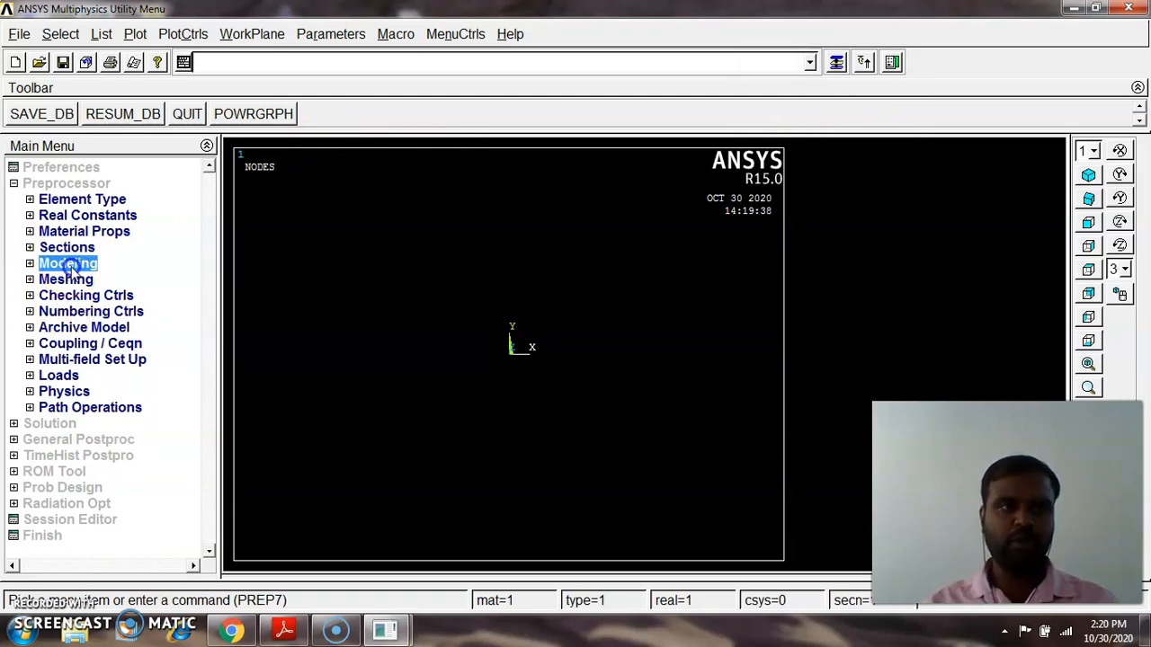
click(76, 279)
click(102, 303)
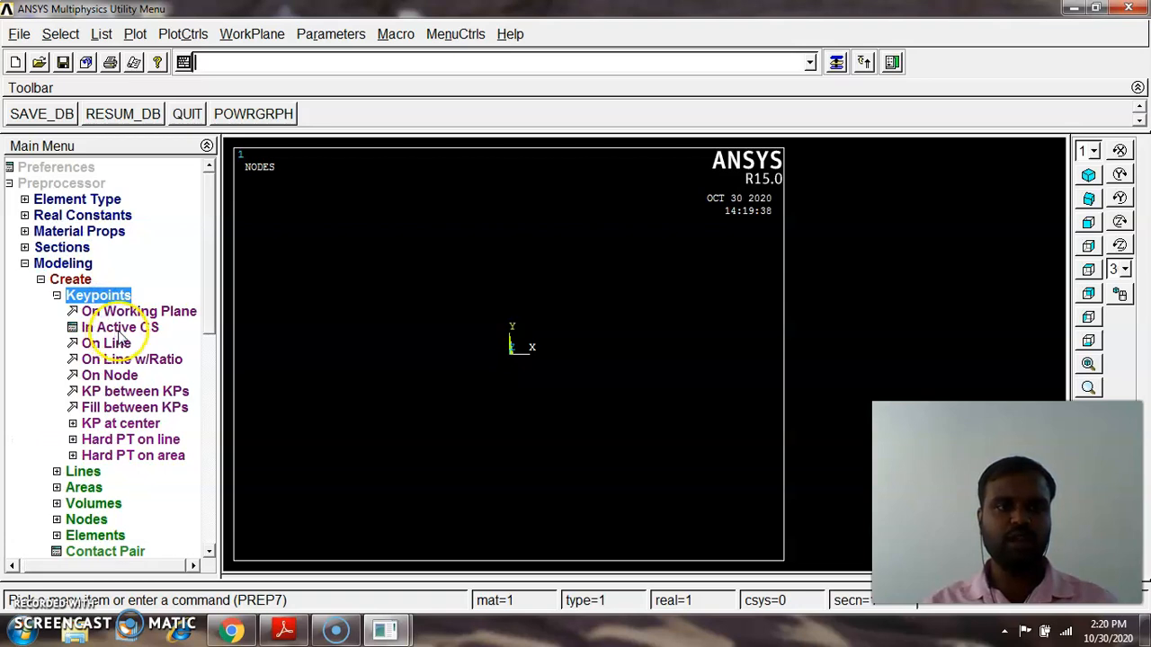
click(120, 329)
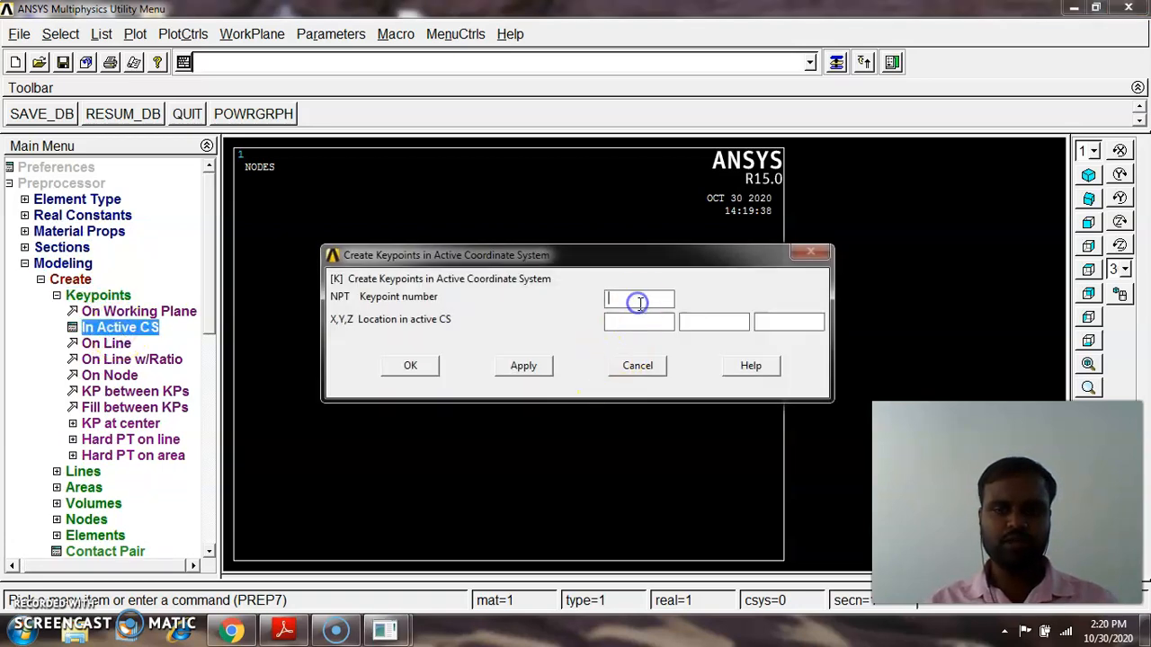
click(649, 322)
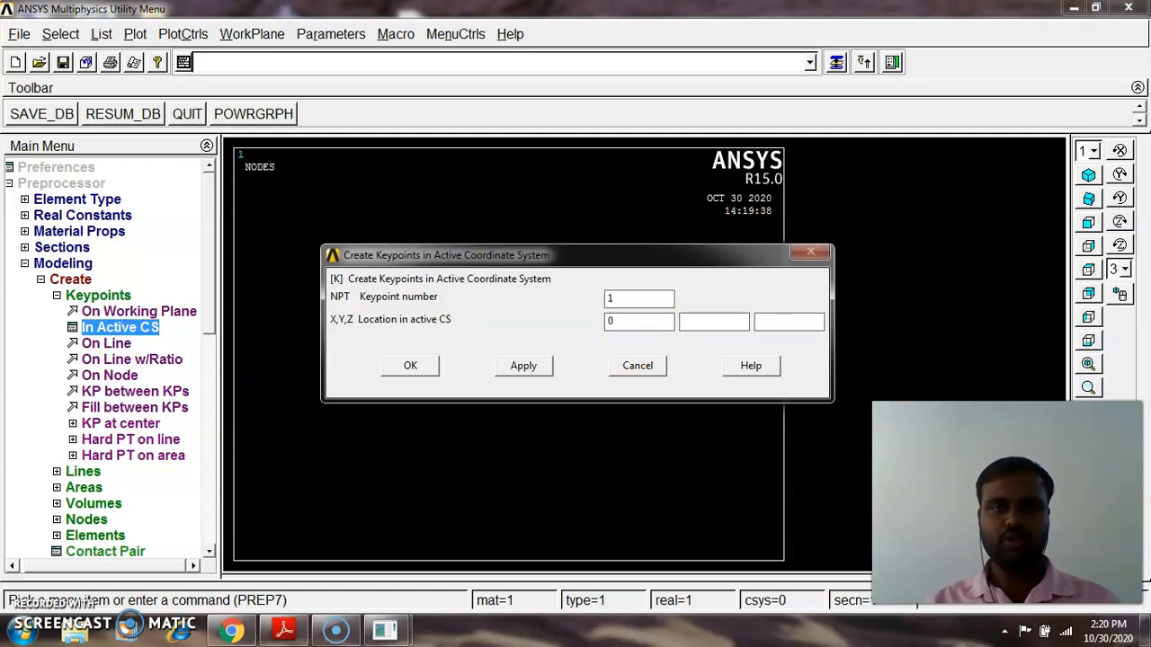
click(432, 369)
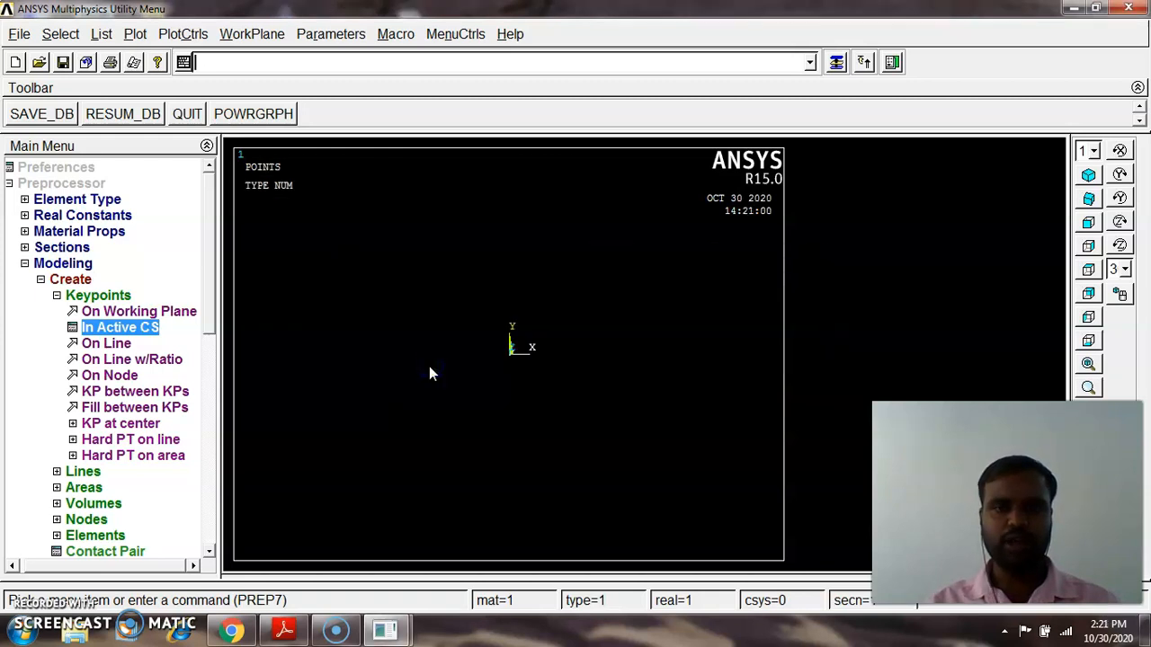
Create keypoint 2 at X = 1 in the active coordinate system, checking the reference PDF for the beam length
click(139, 333)
text(2)
click(618, 322)
key(BackSpace)
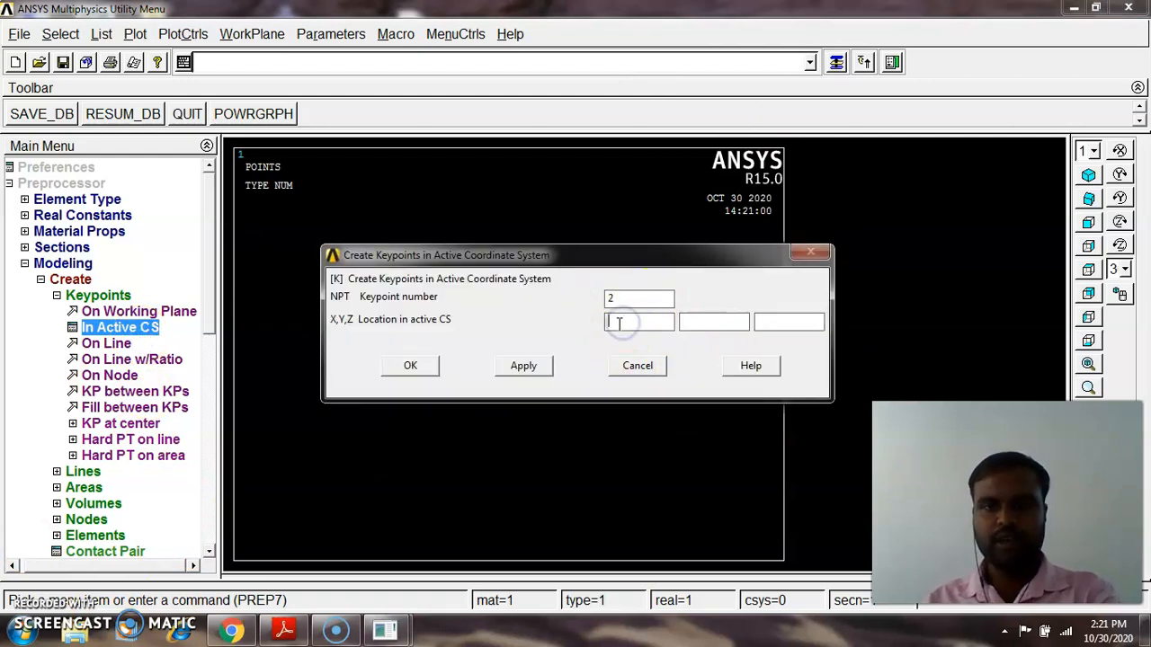
click(297, 633)
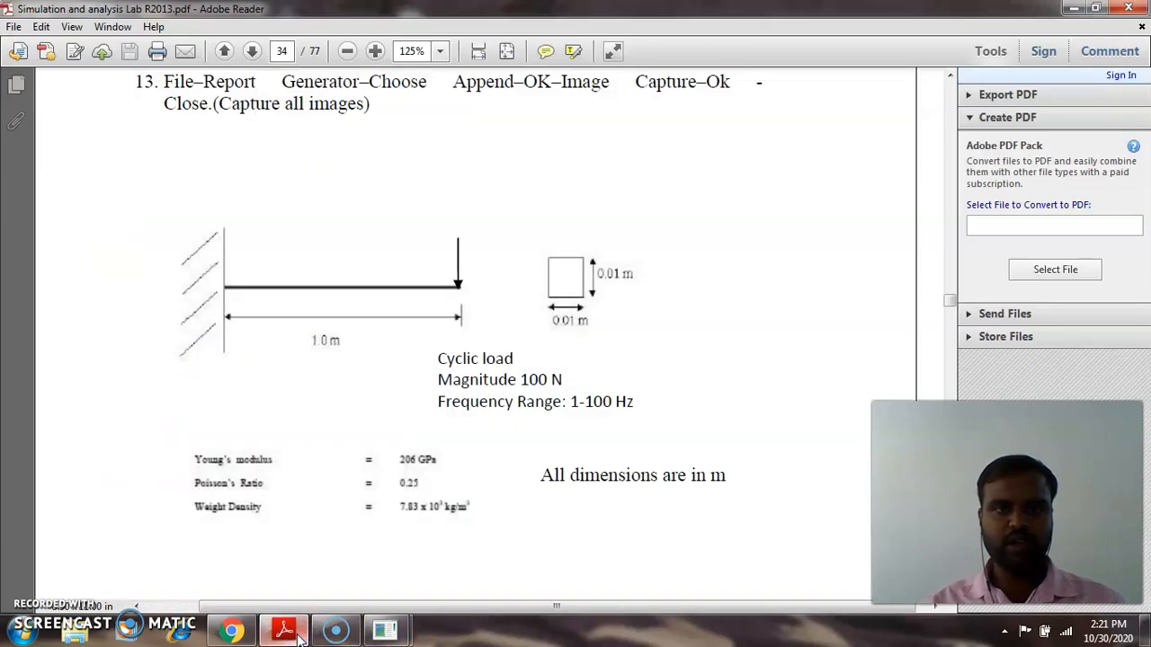
click(300, 635)
click(624, 323)
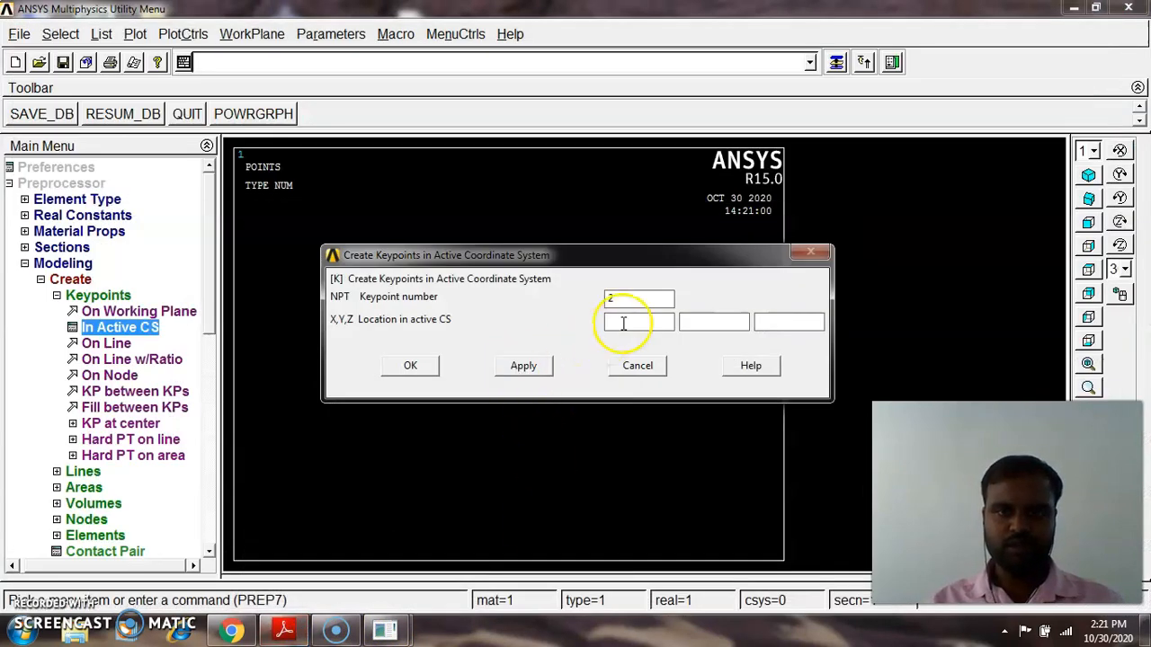
text(1)
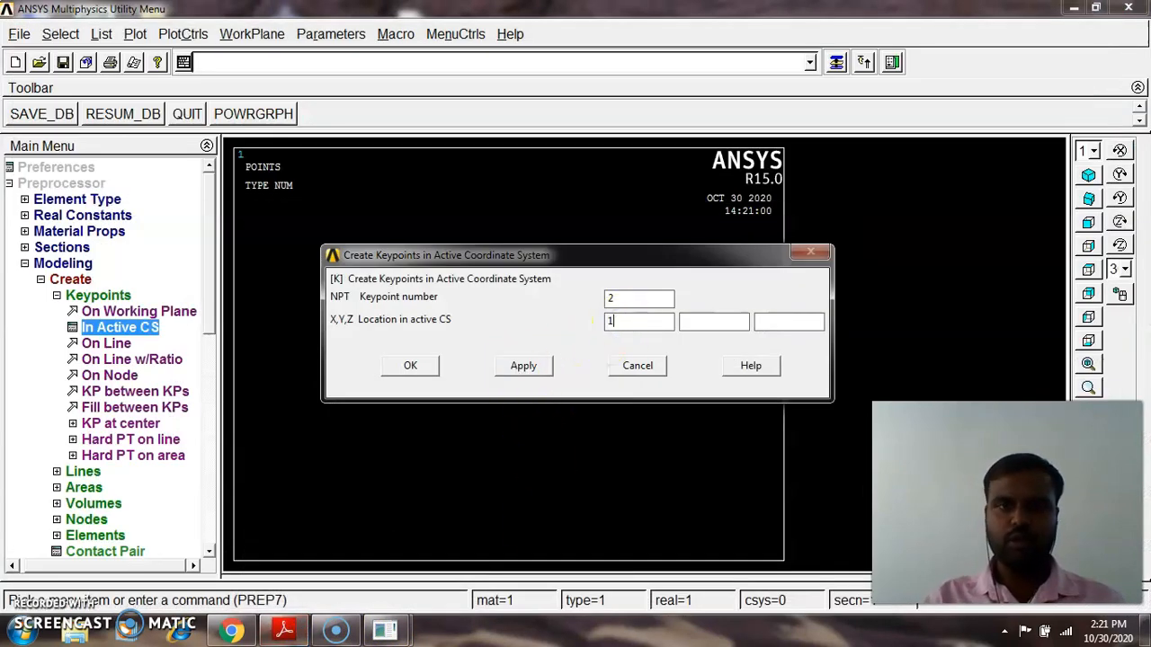
click(412, 368)
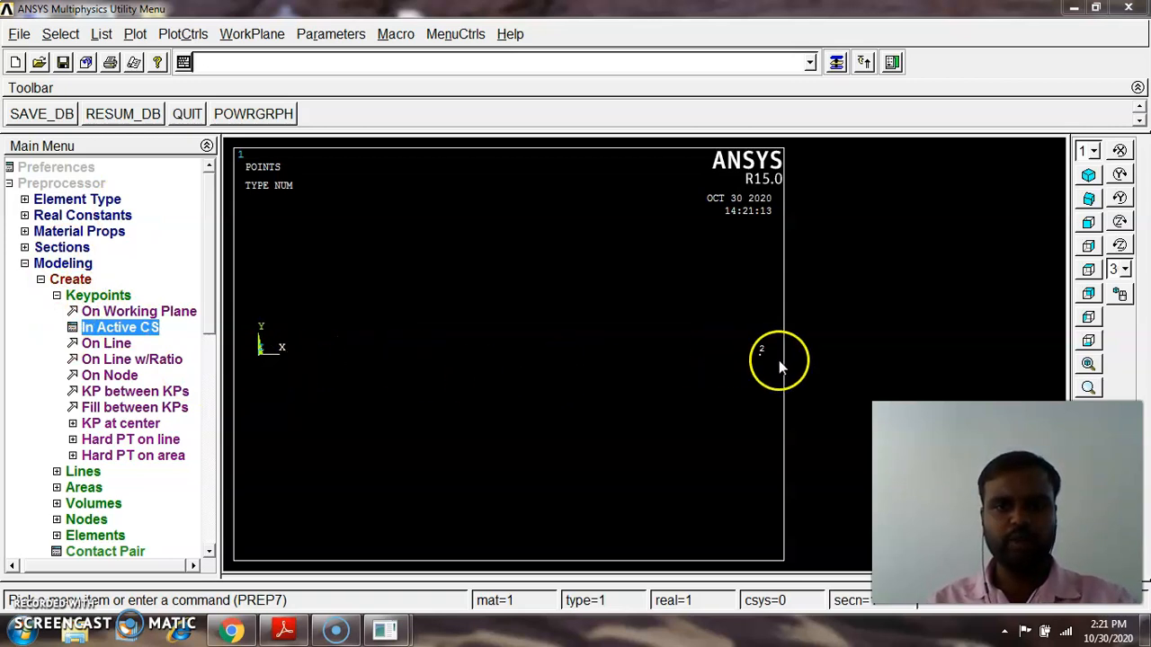
Draw a straight line between keypoints 1 and 2
click(104, 295)
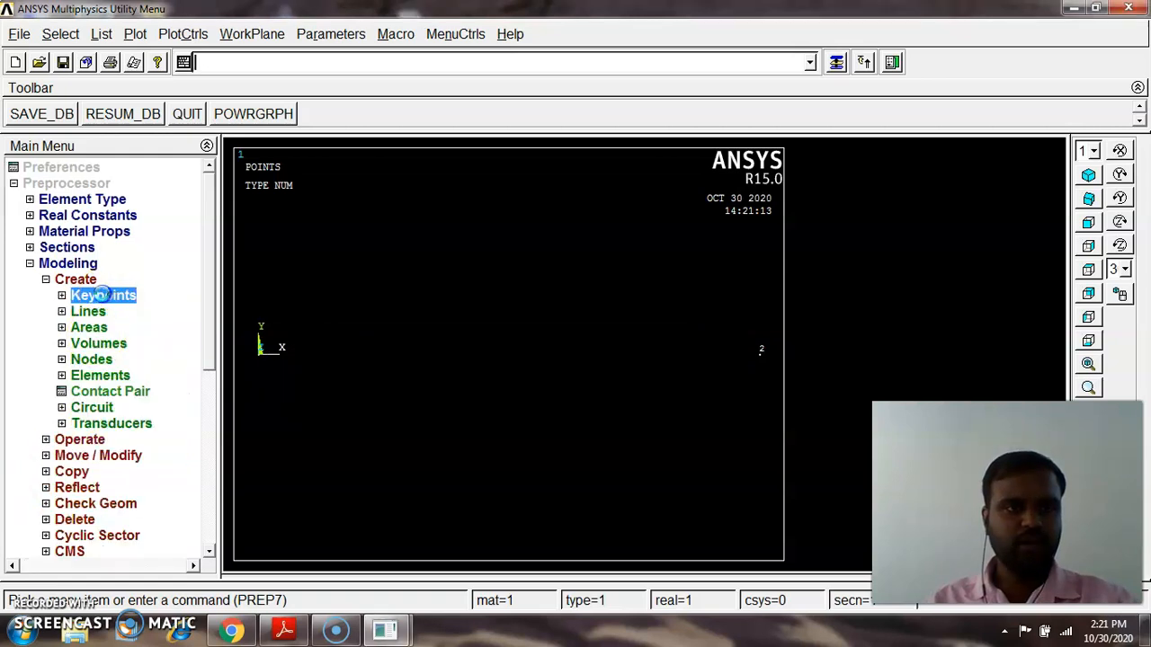
click(99, 311)
click(99, 327)
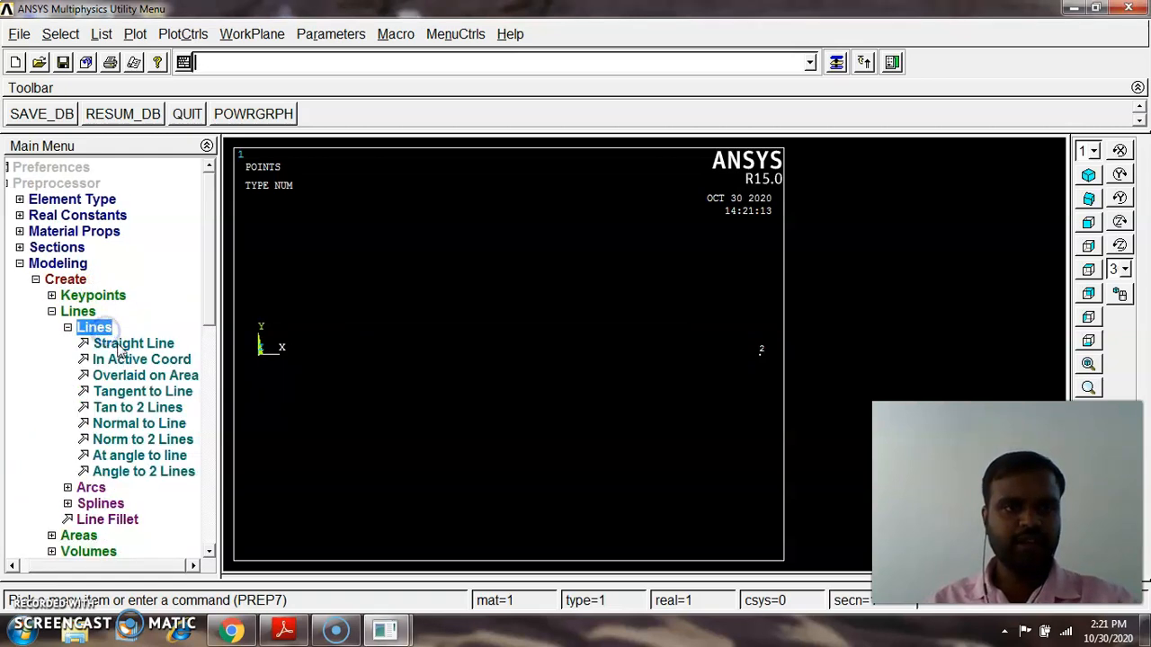
click(122, 346)
click(259, 353)
click(761, 383)
click(44, 588)
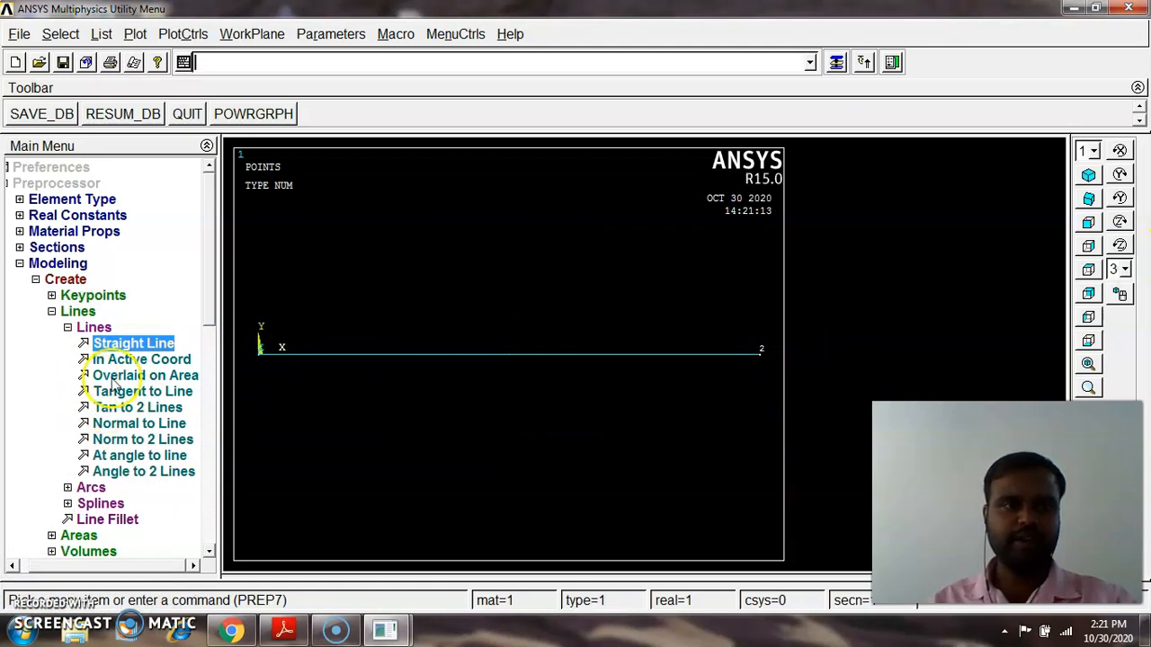
Divide the beam line into 50 elements using the MeshTool line size controls
click(72, 268)
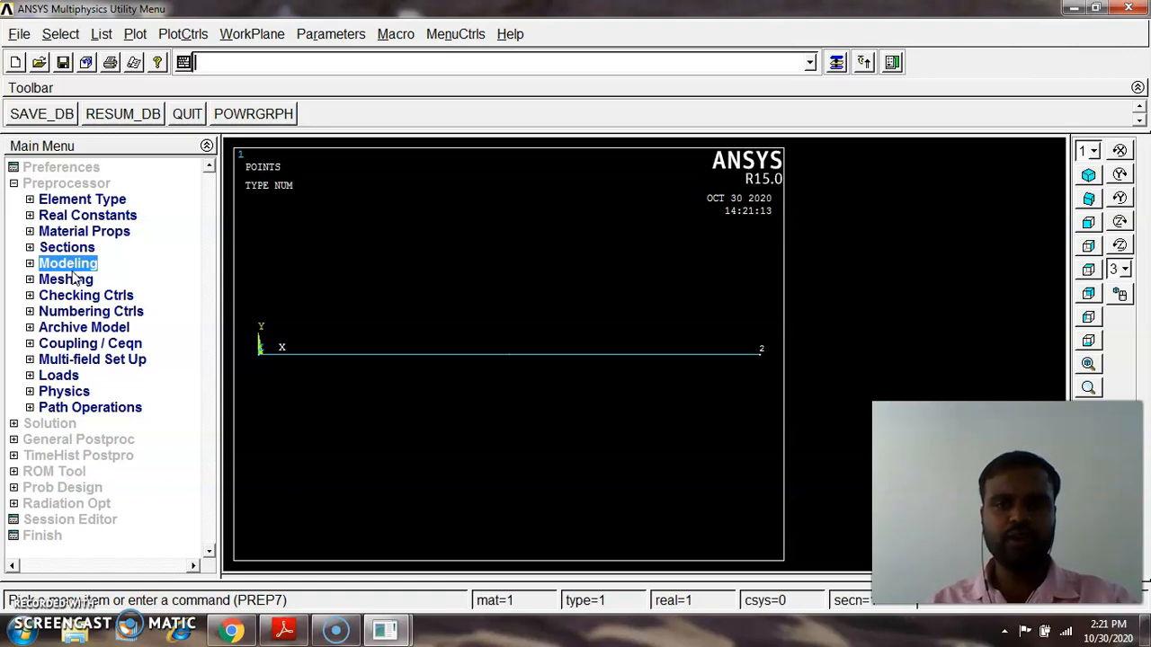
click(72, 280)
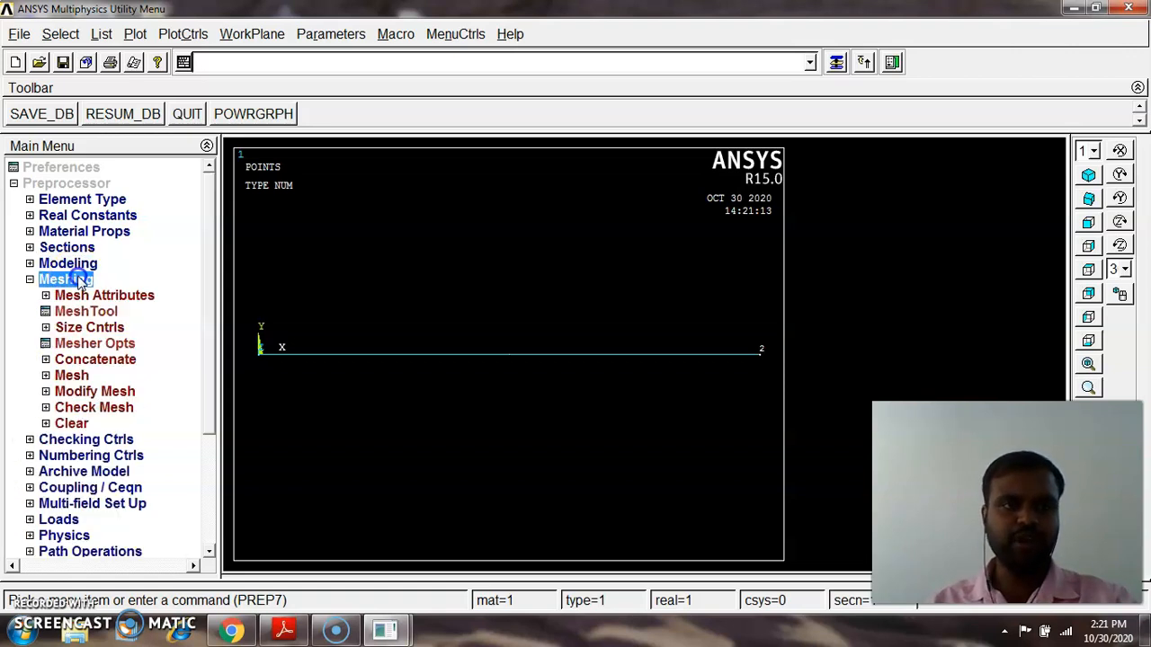
click(92, 312)
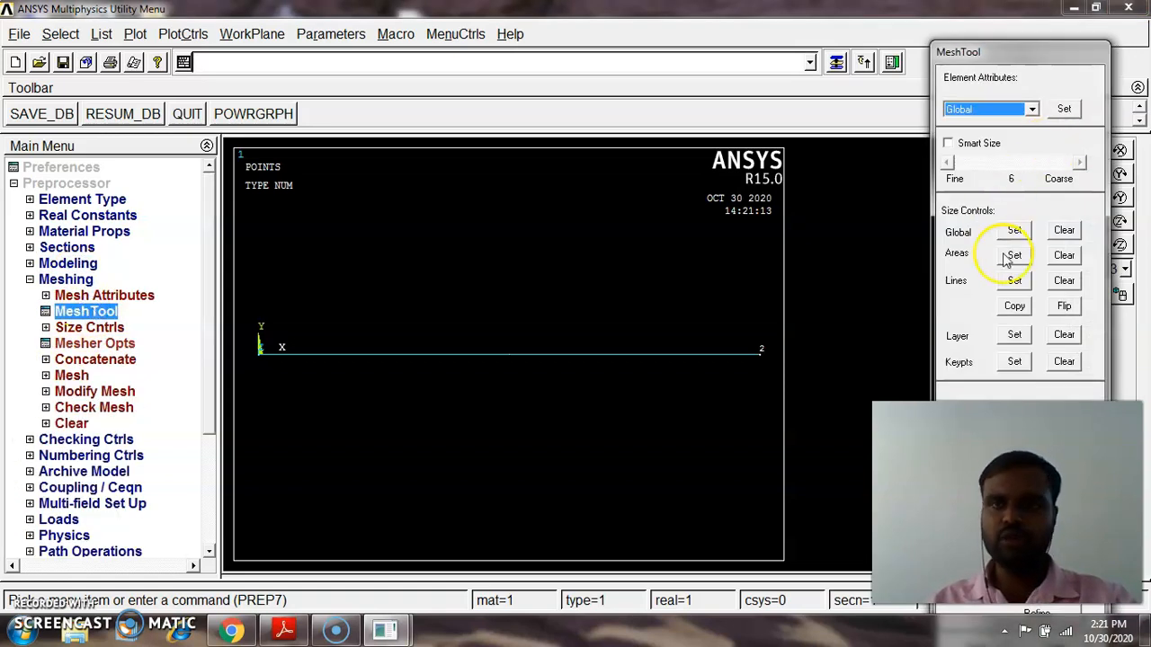
click(1015, 282)
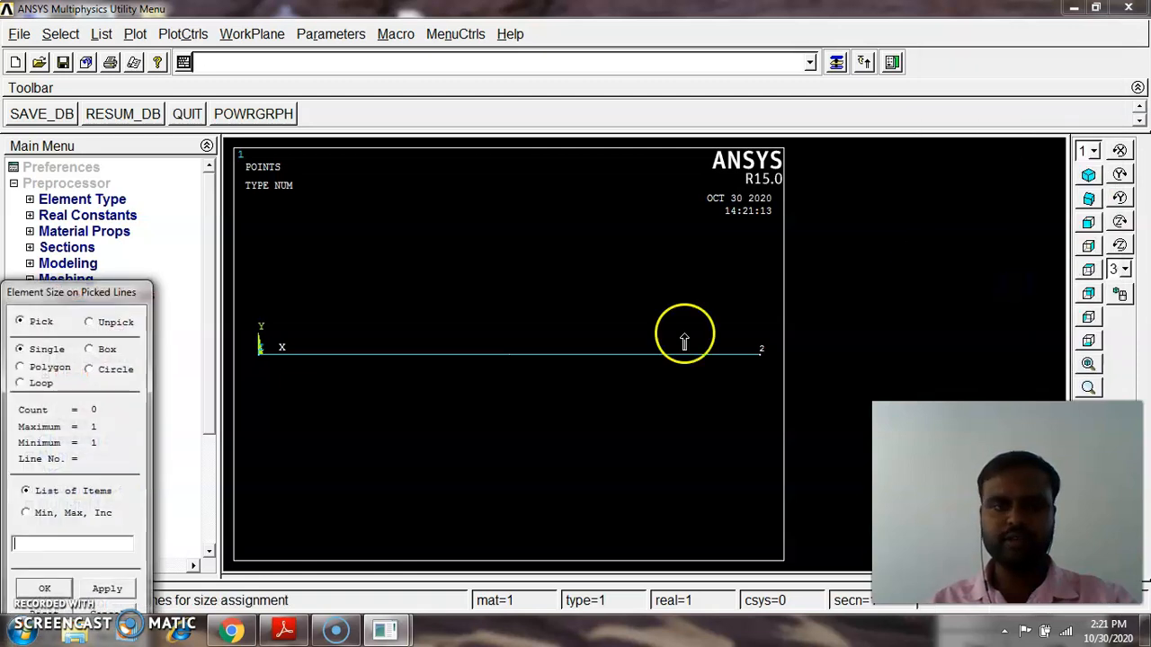
click(640, 364)
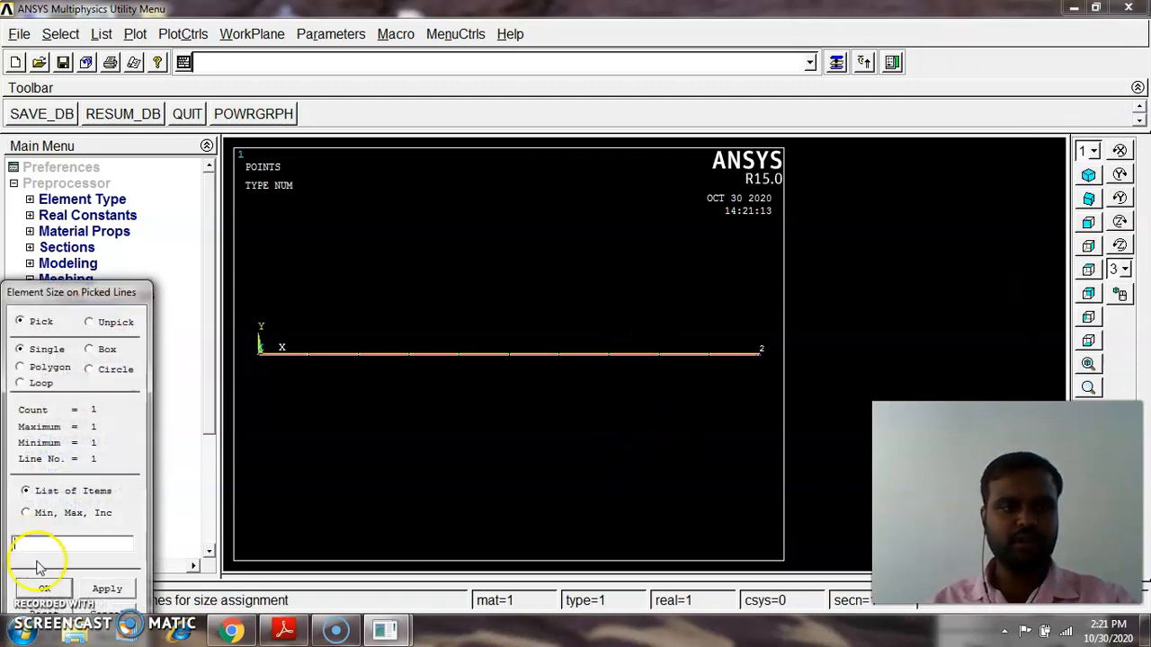
drag(99, 292, 103, 159)
click(53, 456)
click(663, 234)
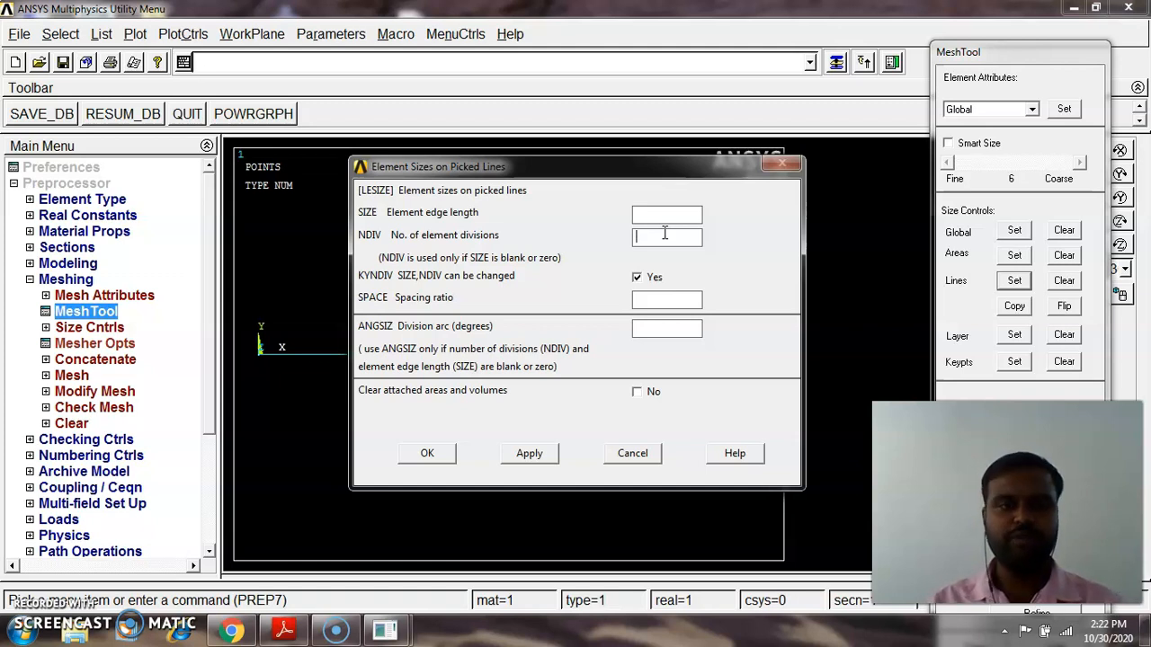
click(675, 238)
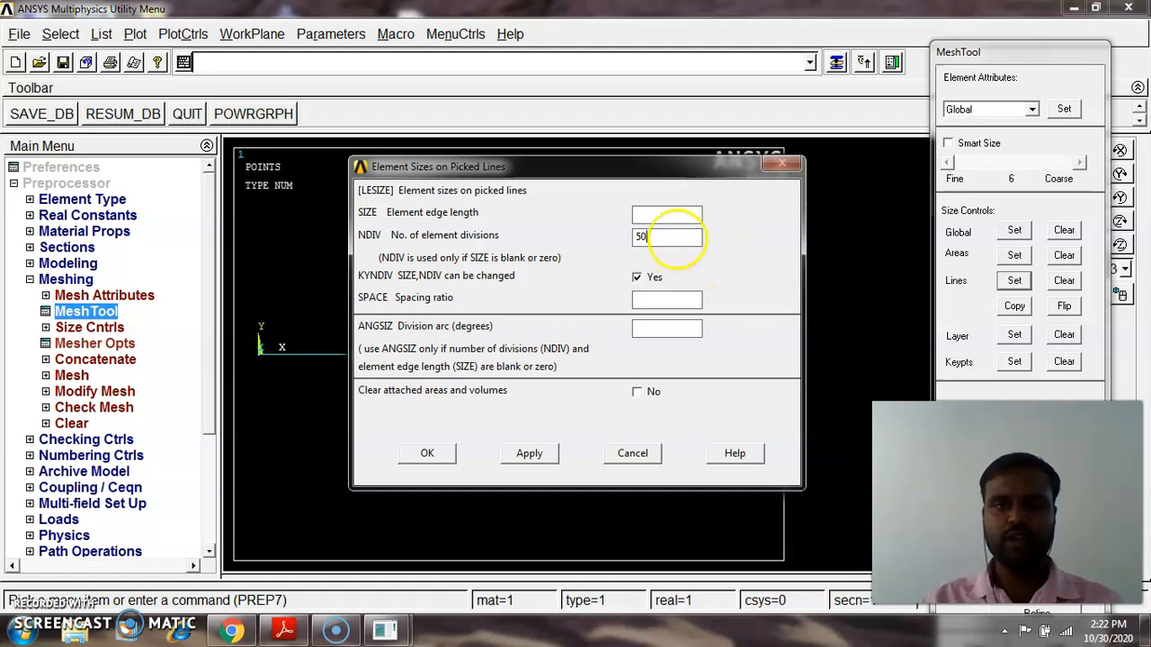
click(430, 451)
Mesh the beam line with the MeshTool
click(465, 307)
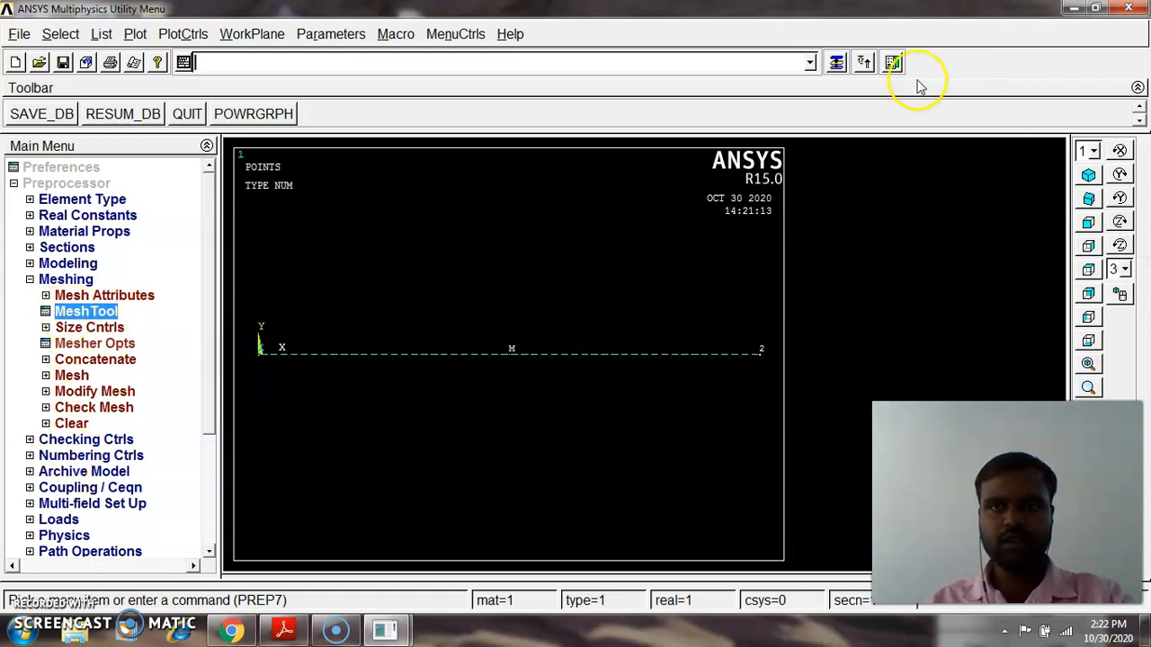
click(837, 61)
drag(1009, 46, 738, 4)
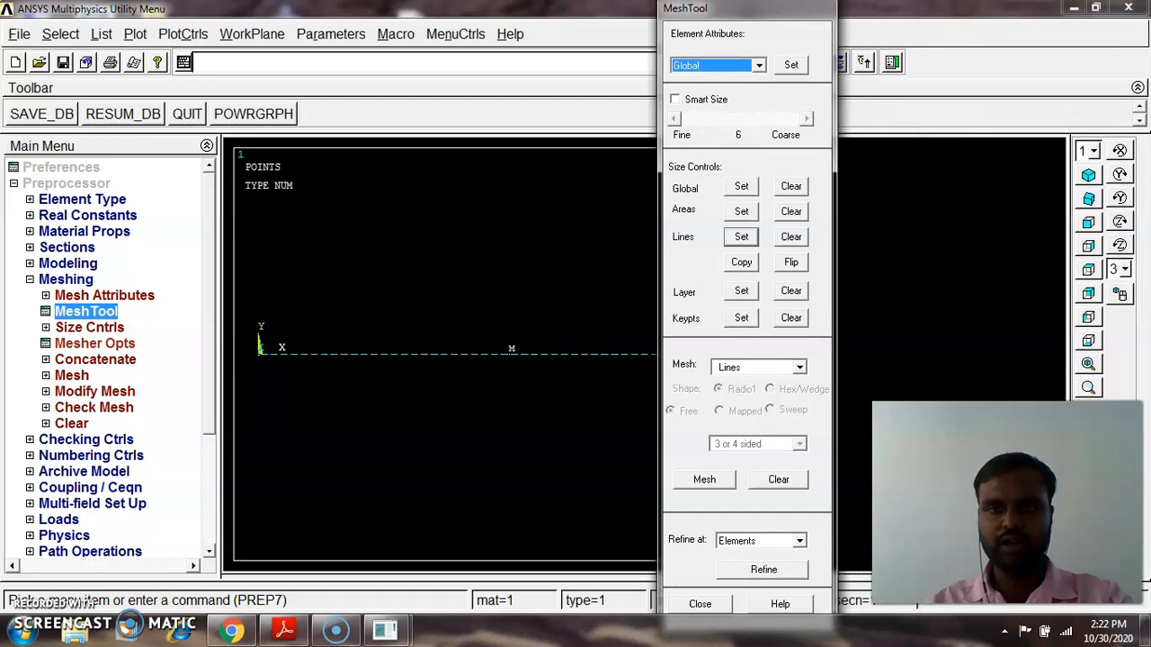
click(706, 481)
click(620, 387)
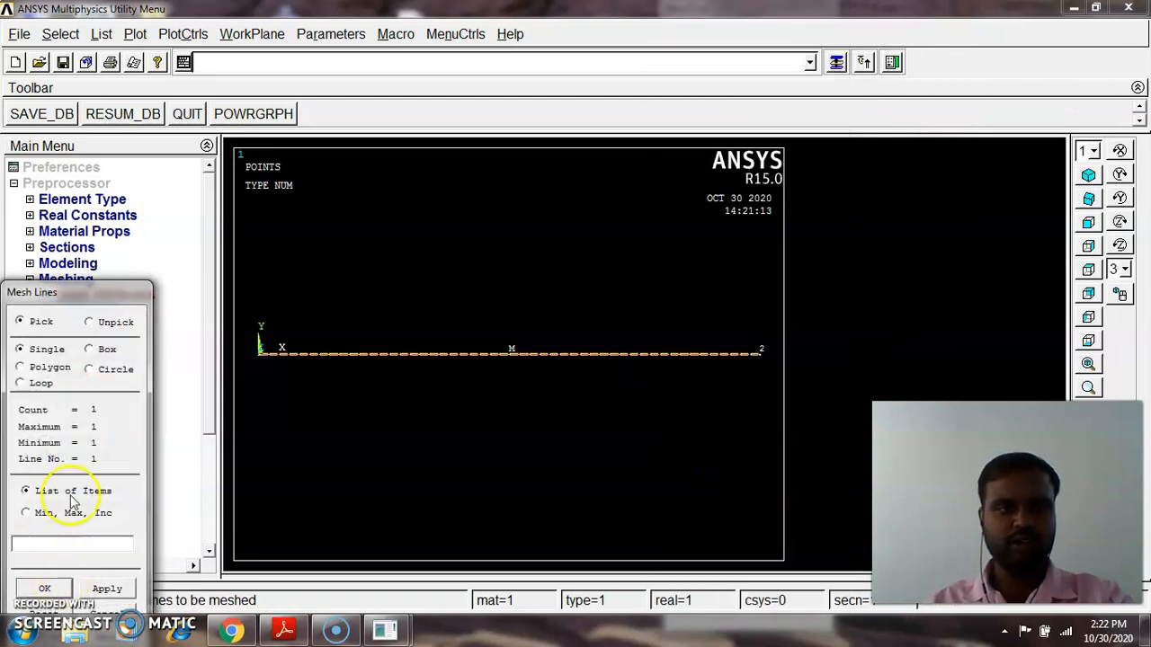
drag(93, 295, 181, 160)
click(131, 454)
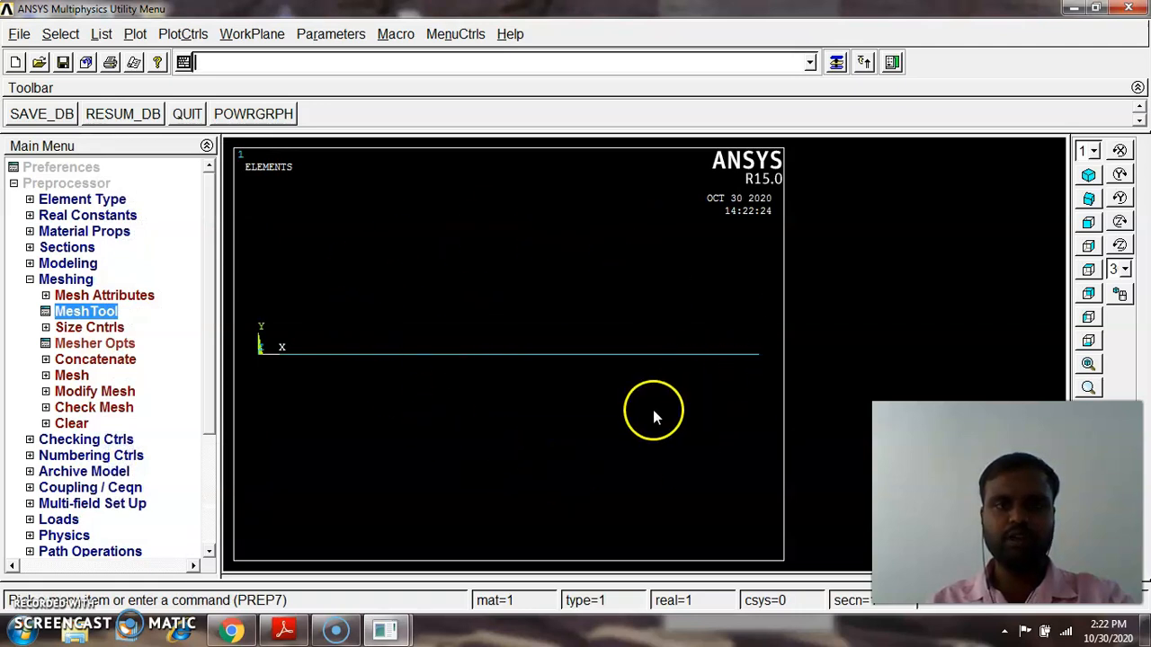
Constrain all degrees of freedom at keypoint 1, checking the reference PDF, and close the MeshTool
double_click(65, 280)
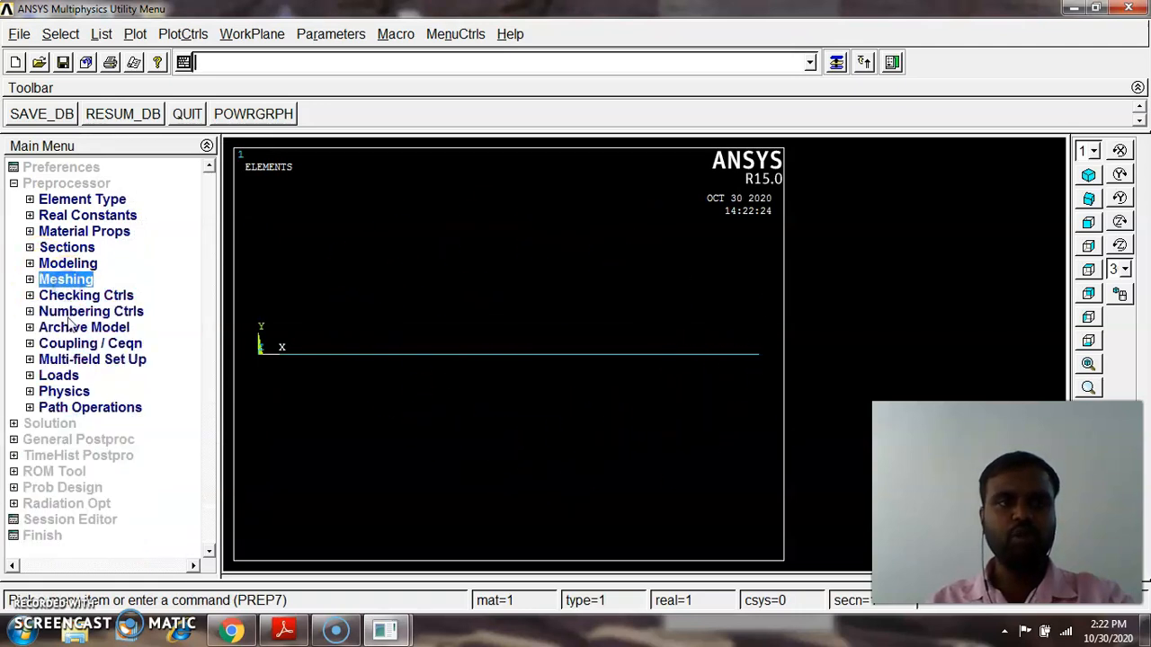
double_click(59, 375)
click(90, 409)
double_click(90, 409)
click(89, 440)
double_click(89, 439)
click(111, 457)
double_click(112, 457)
click(126, 472)
double_click(126, 472)
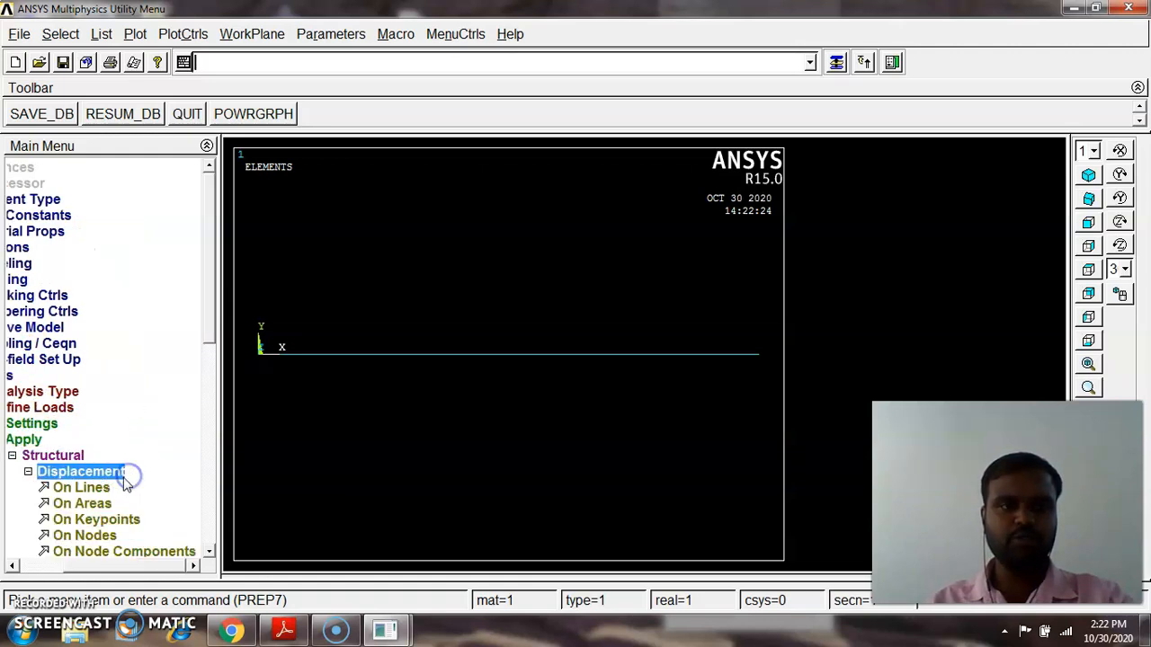
click(97, 520)
click(259, 365)
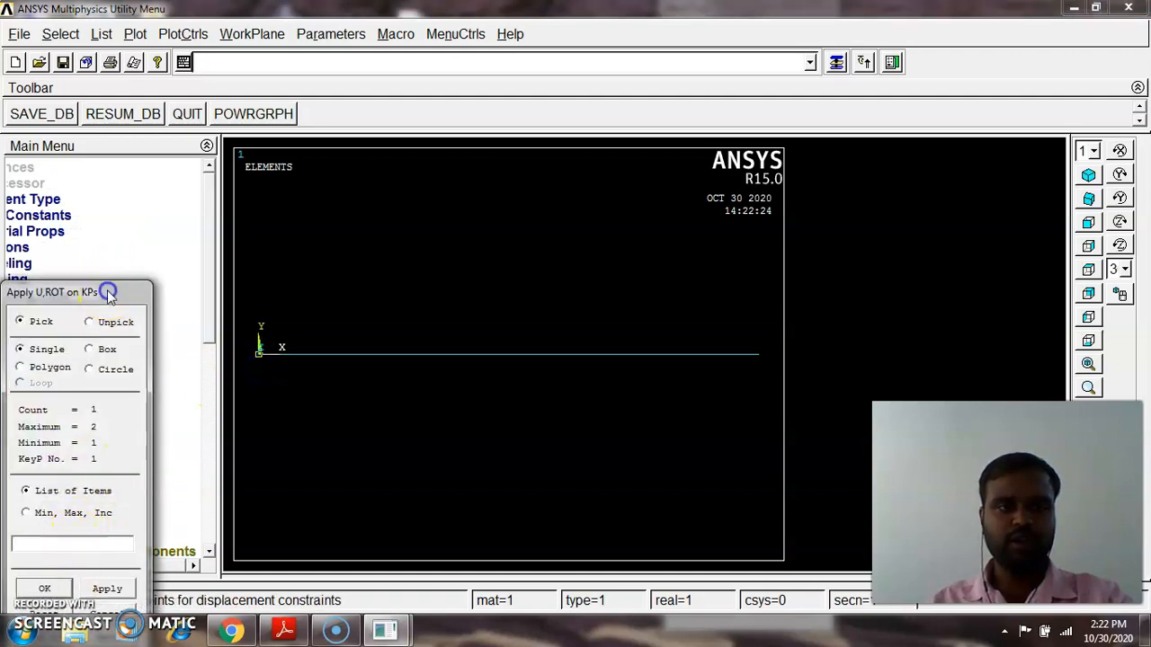
drag(102, 290, 230, 93)
click(168, 391)
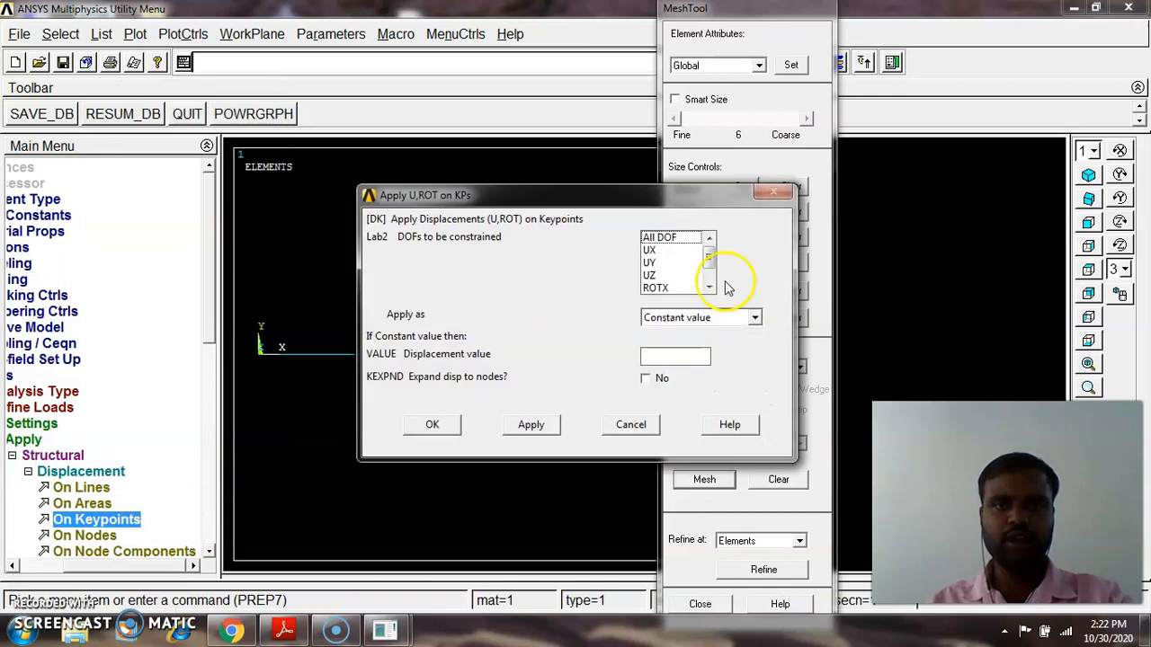
click(661, 239)
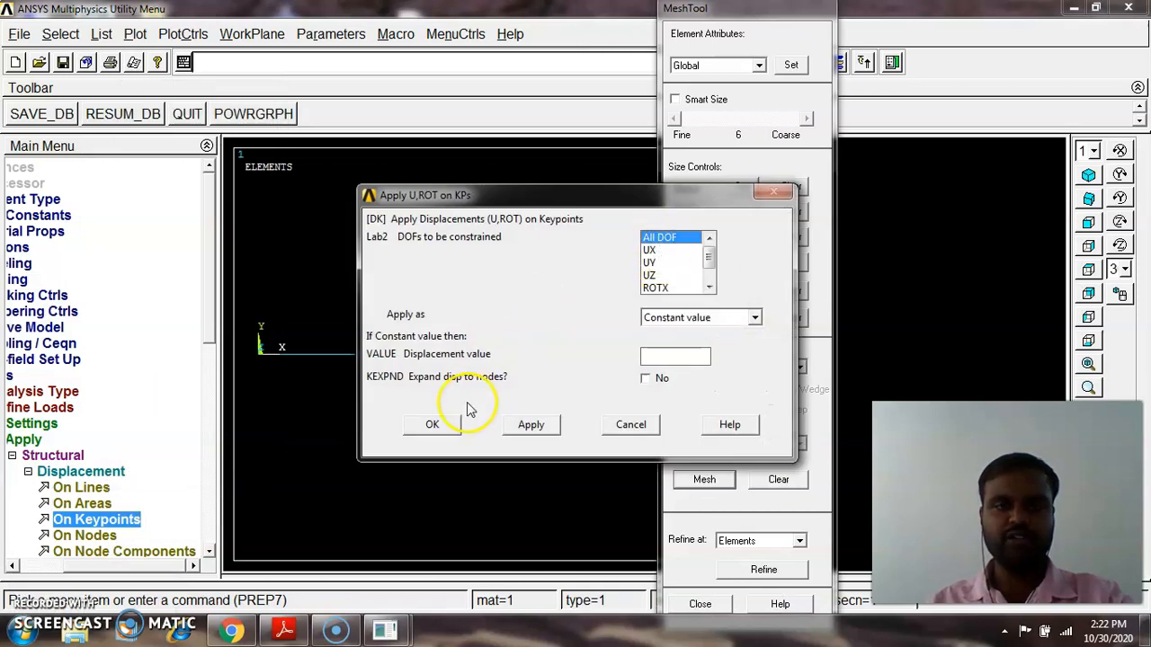
click(284, 630)
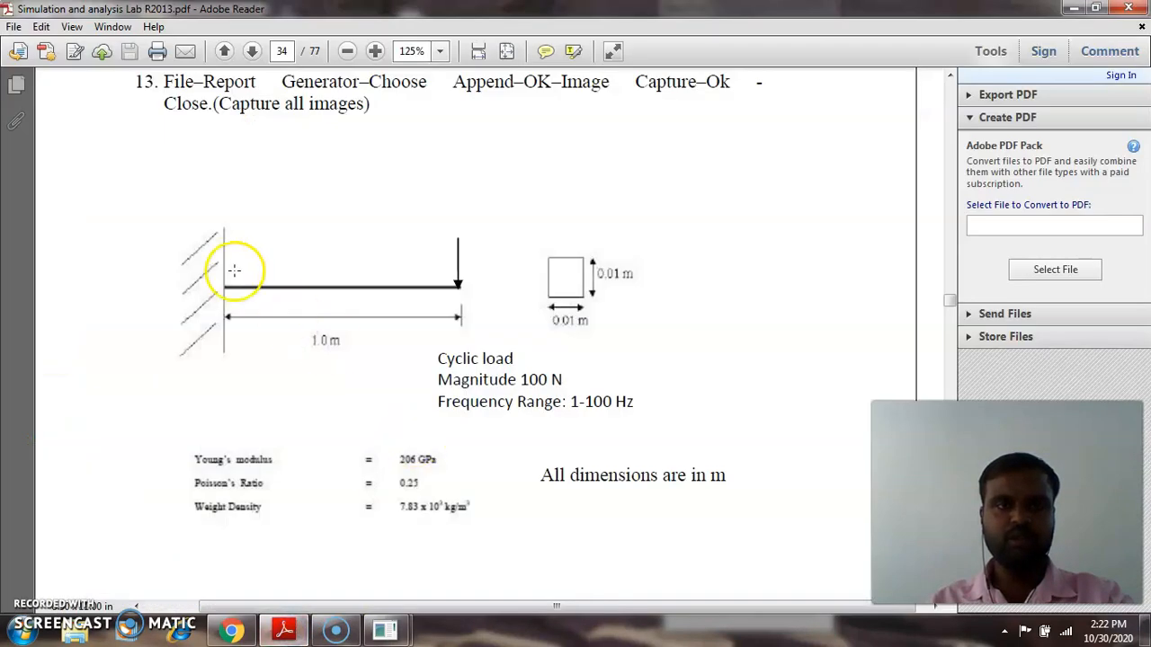
click(1073, 8)
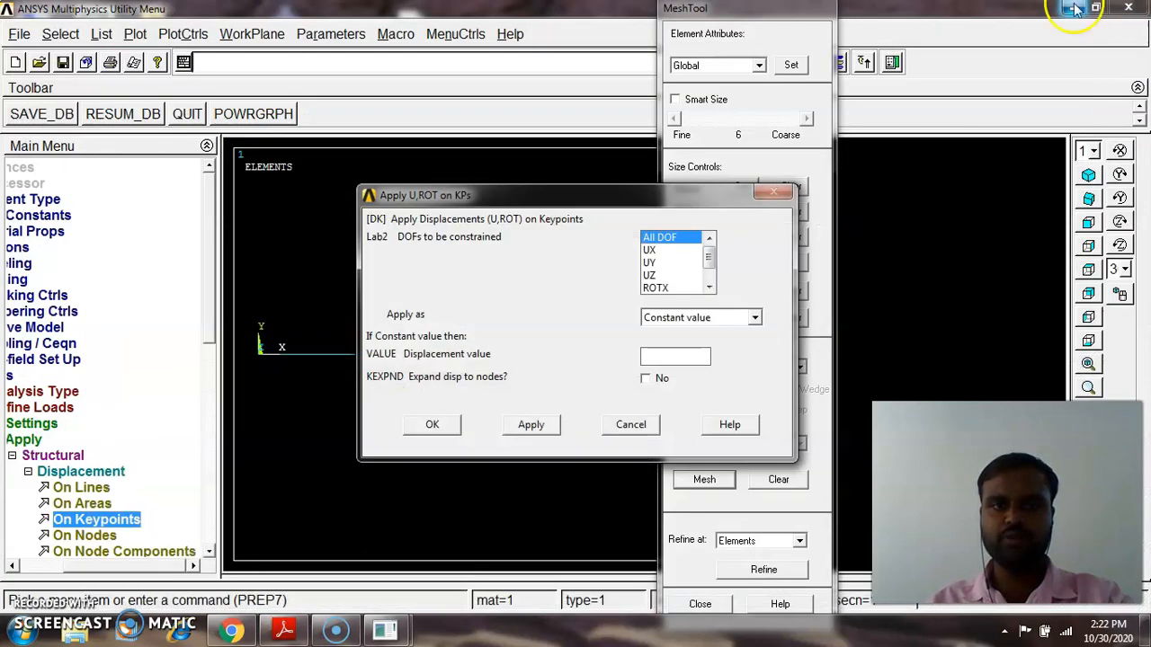
click(447, 427)
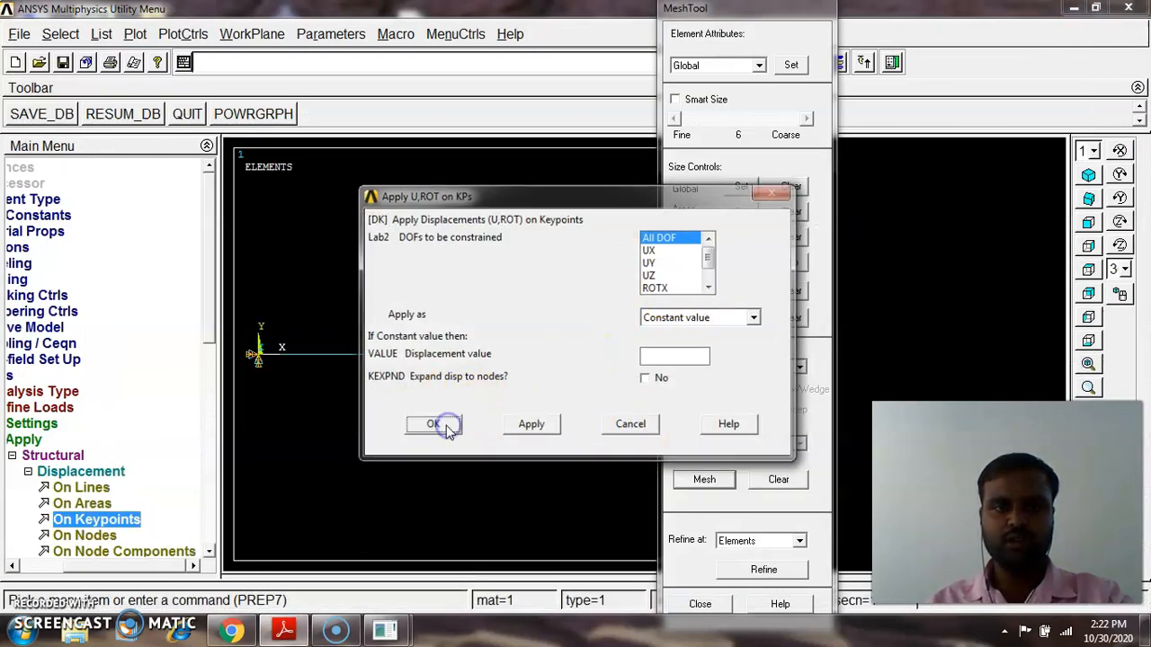
click(801, 9)
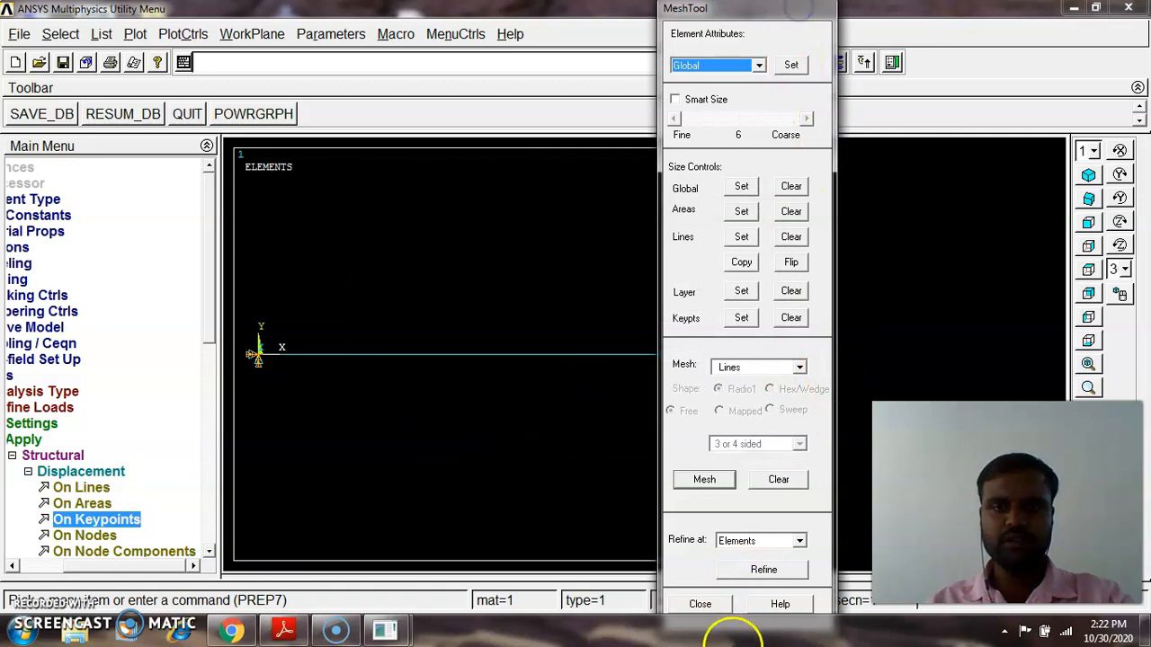
click(699, 603)
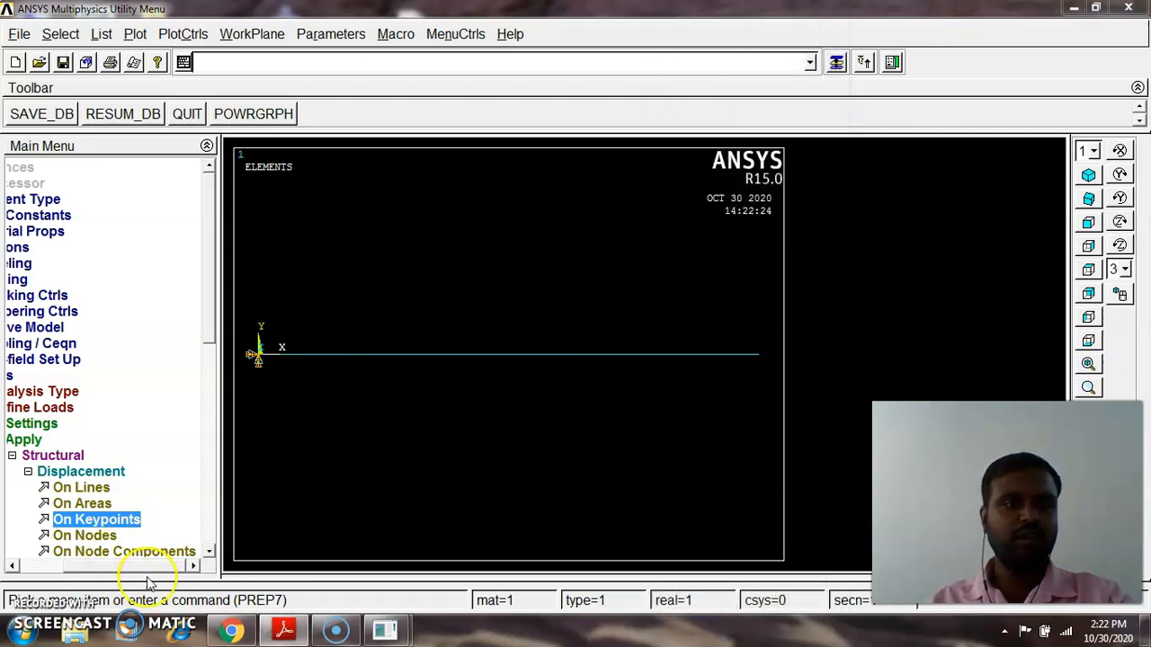
Start a new transient analysis using the Mode Superposition solution method
drag(134, 567, 47, 545)
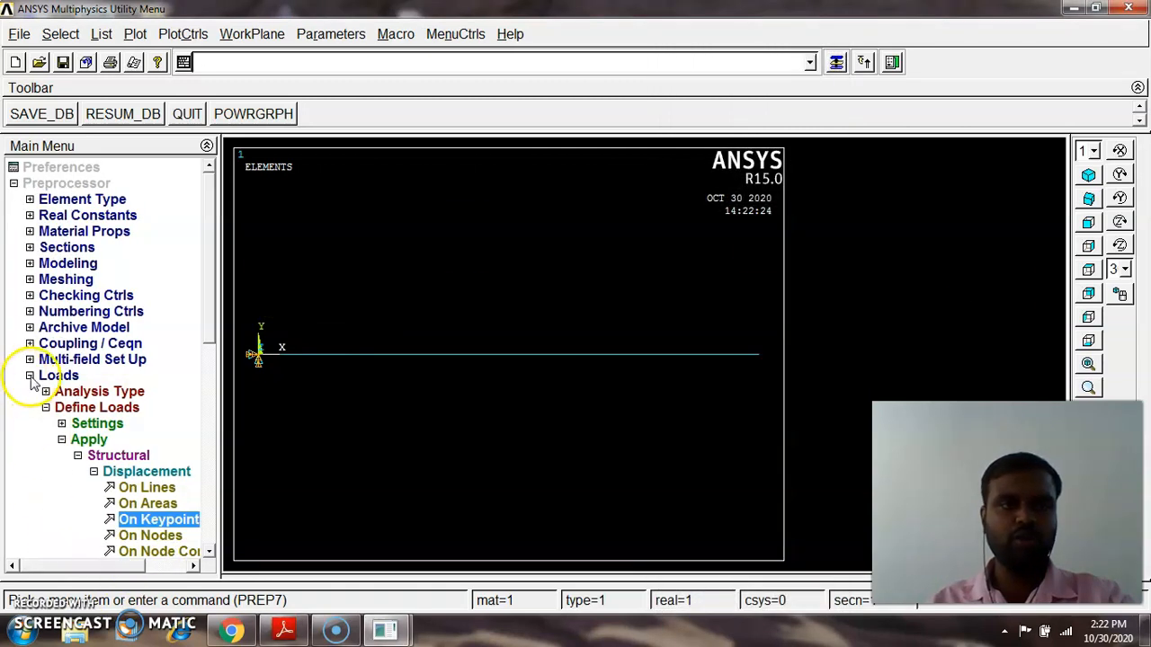
click(45, 407)
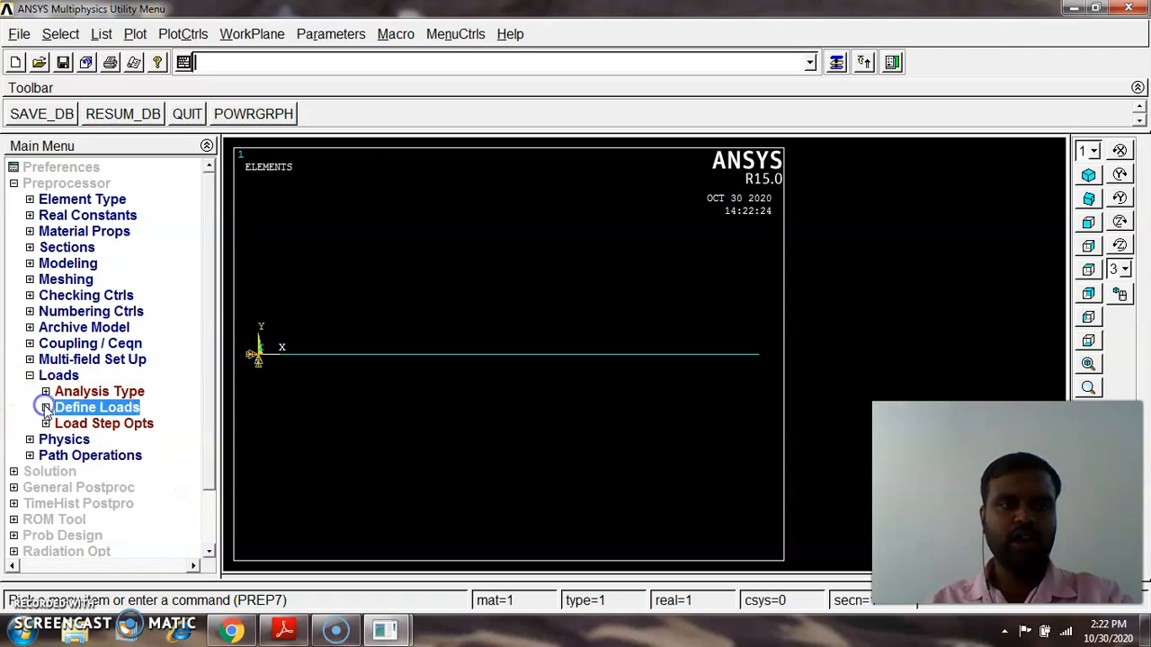
click(112, 393)
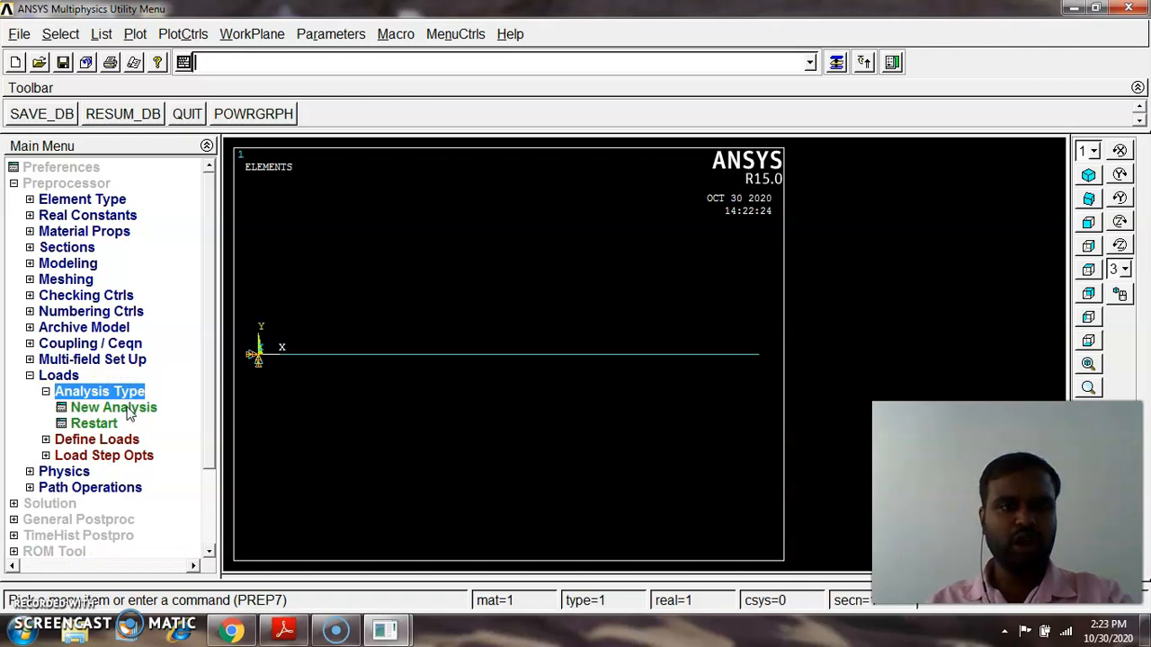
click(129, 411)
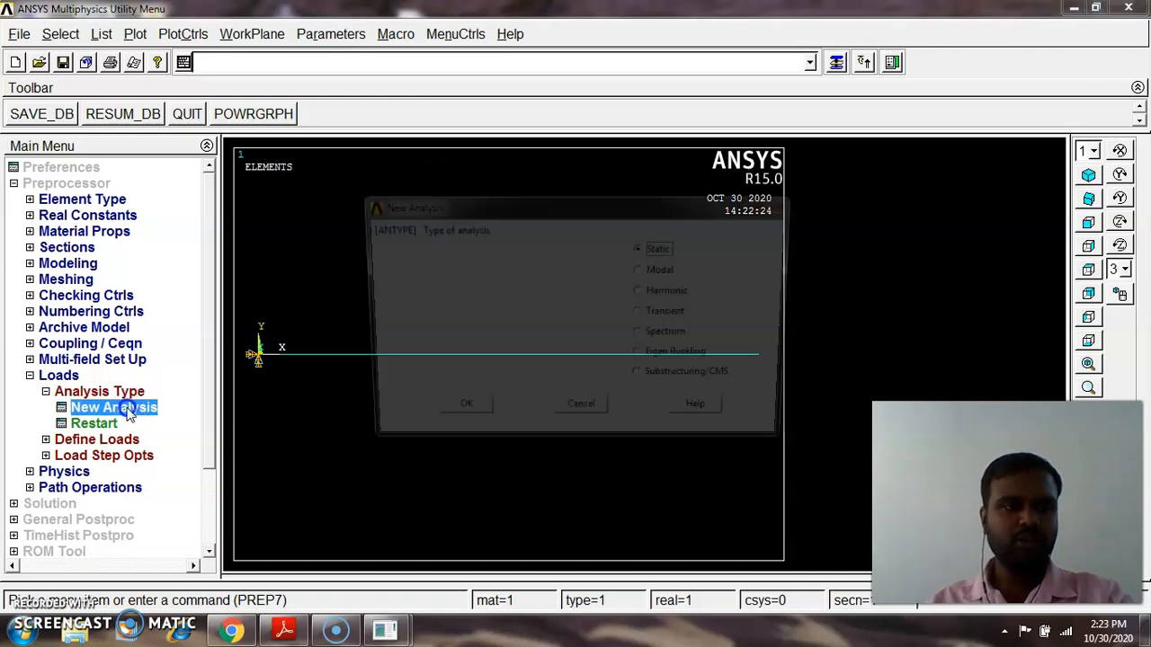
click(666, 315)
click(456, 417)
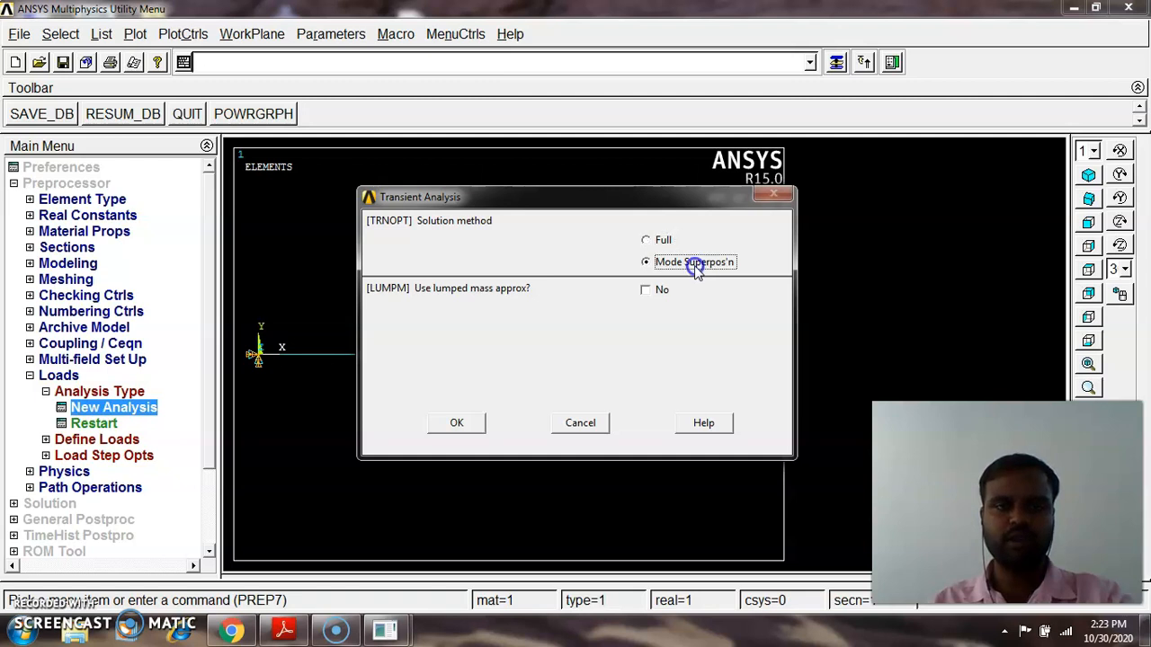
click(457, 421)
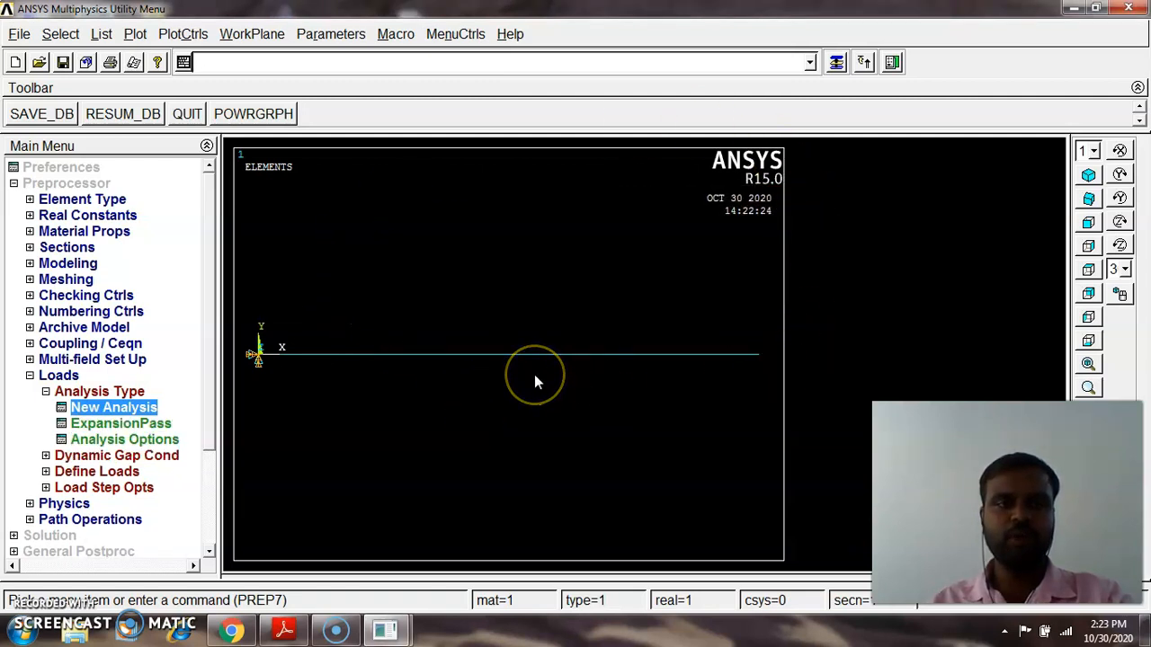
Set the maximum mode number to 1 in the mode superposition transient analysis options
click(140, 440)
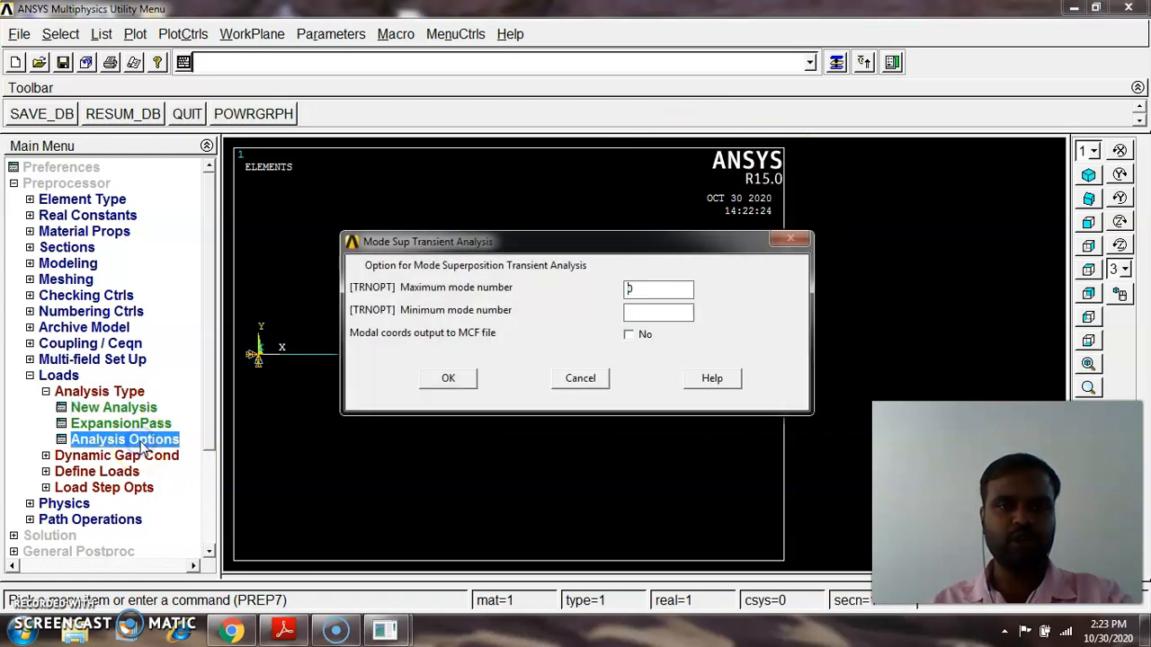
double_click(627, 288)
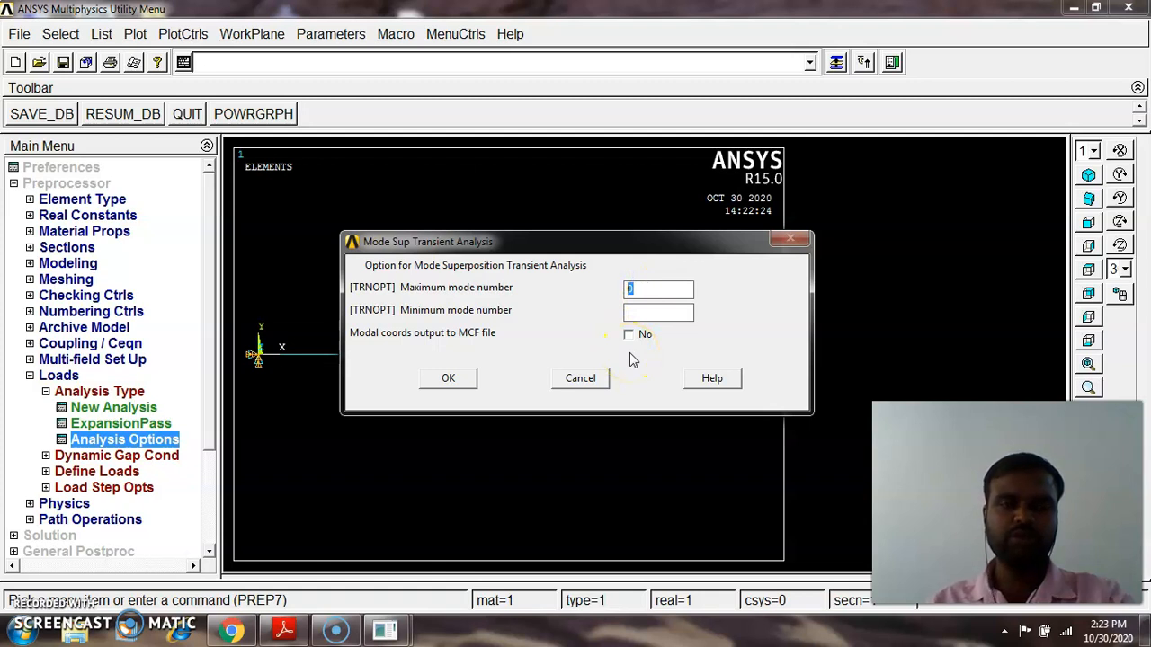
key(BackSpace)
text(1)
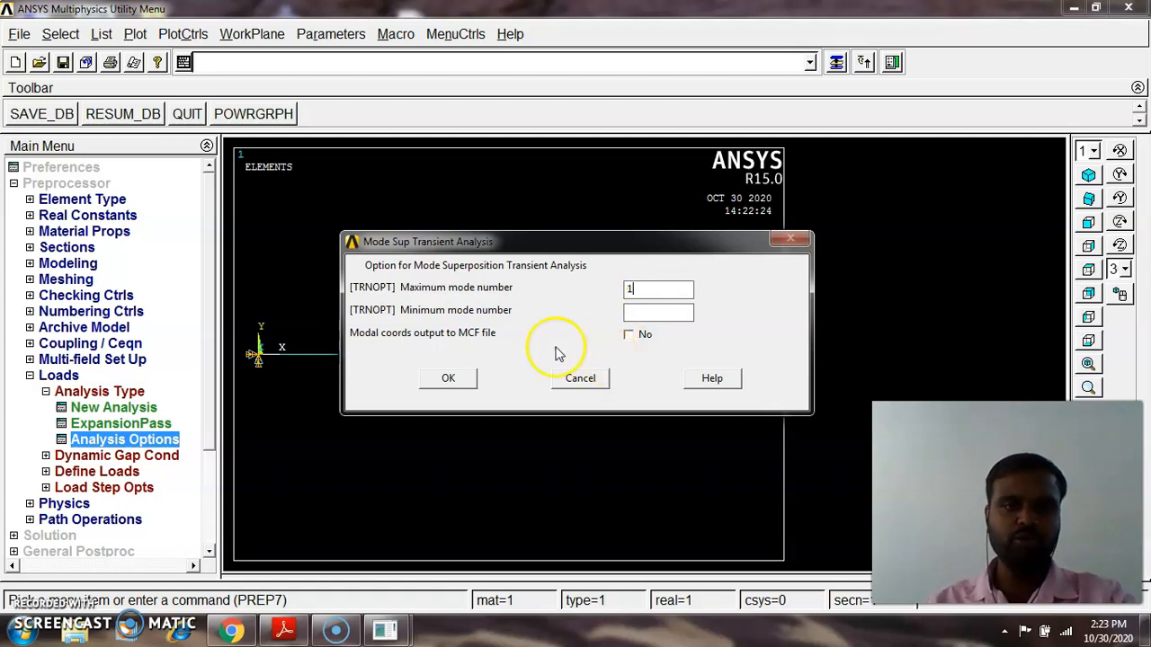
click(445, 377)
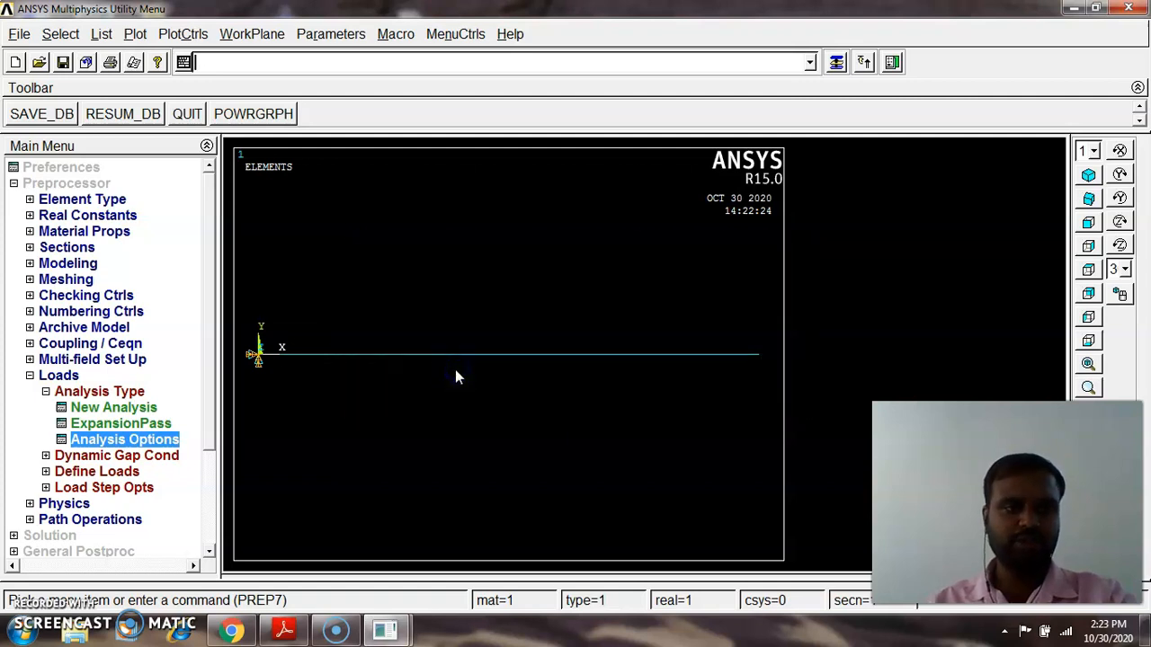
Set the time step size to 0.001 with stepped boundary conditions in the time and time step options
click(135, 489)
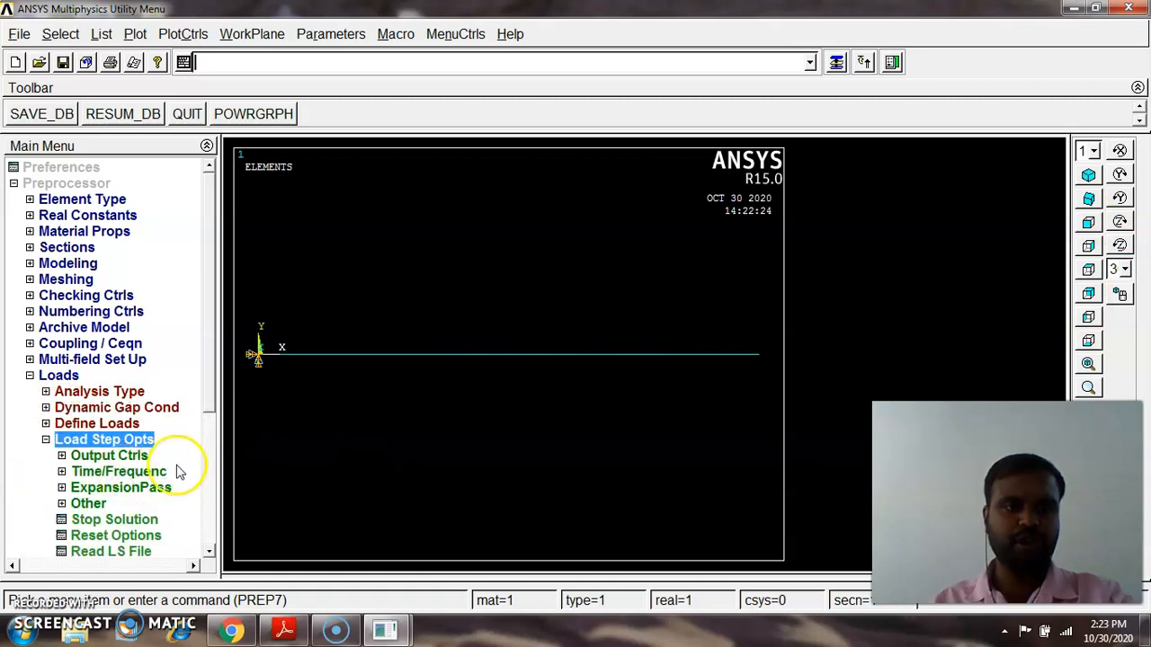
drag(205, 387, 199, 419)
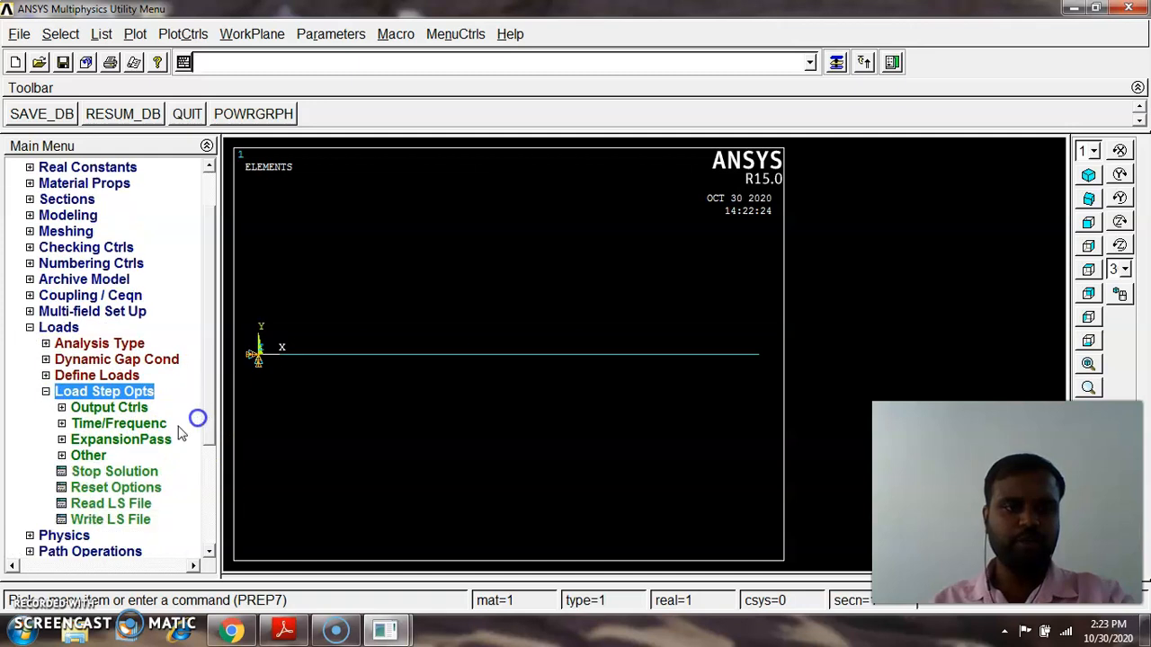
click(124, 425)
click(131, 443)
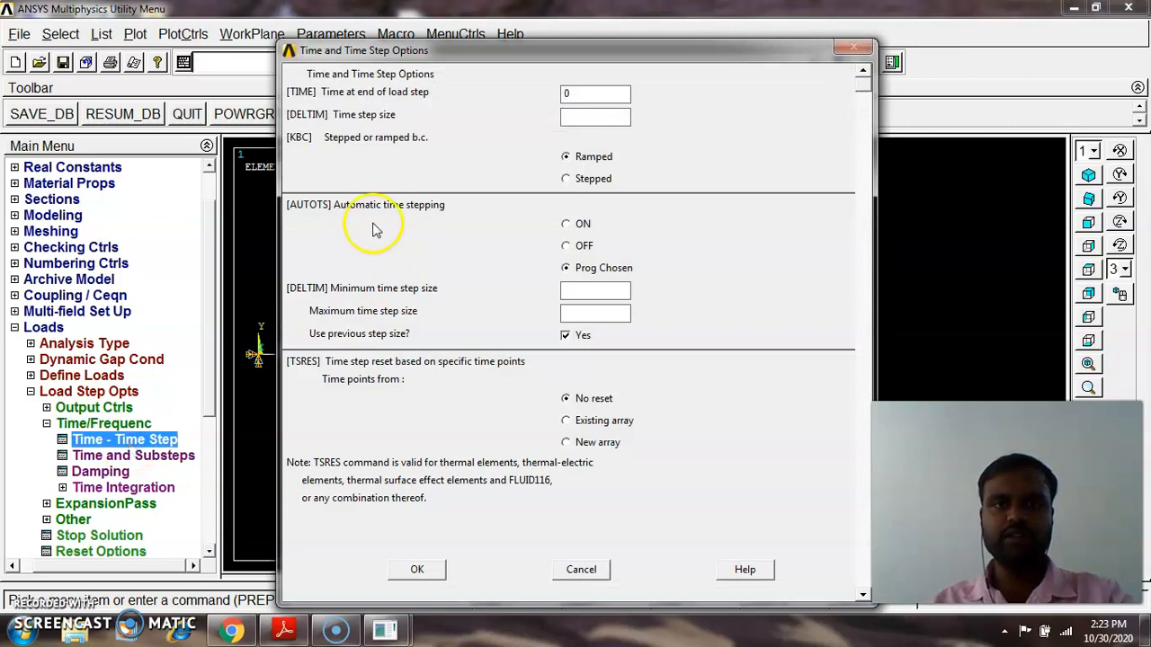
click(597, 129)
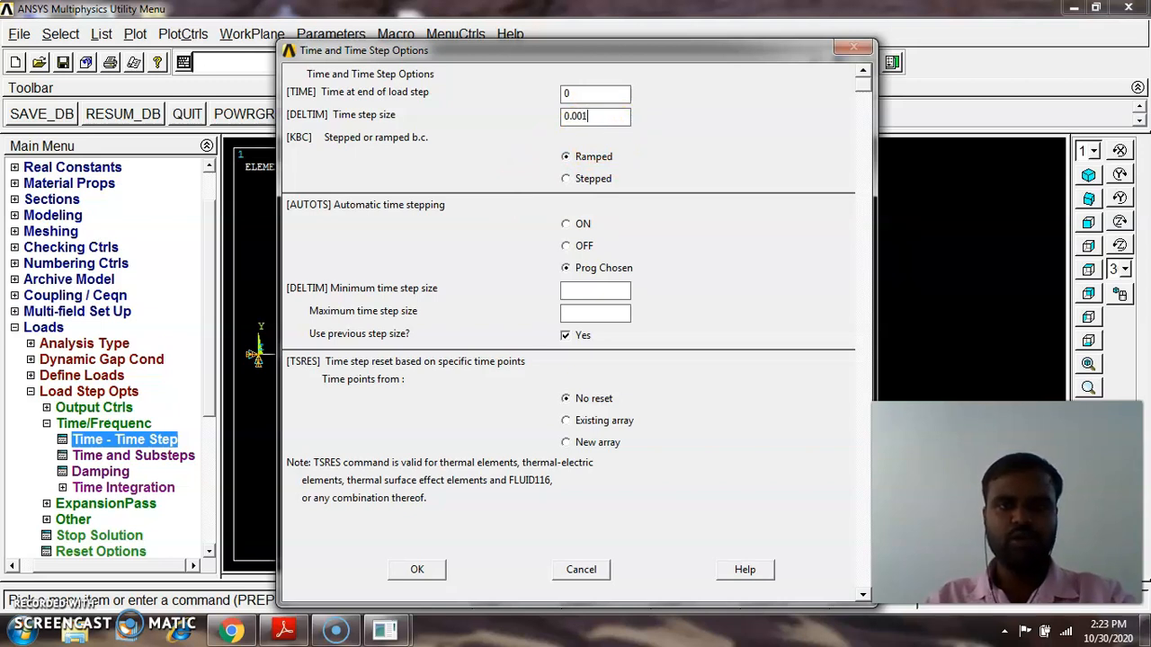
click(587, 179)
click(427, 570)
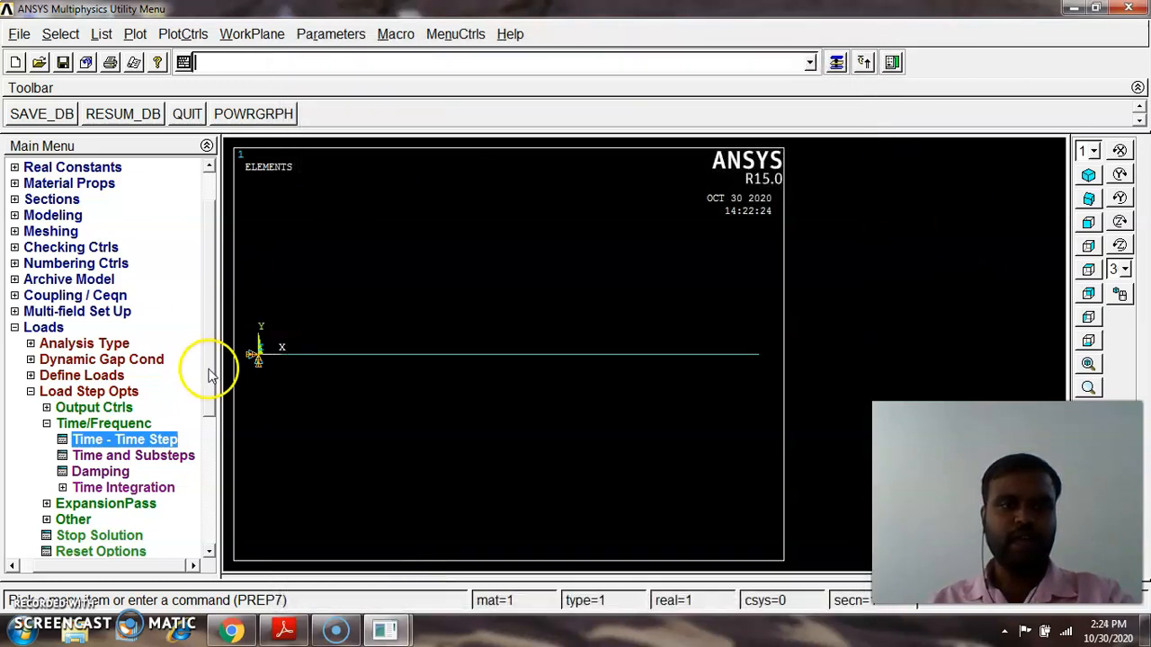
Write the current load step settings to load step file number 1
click(48, 425)
click(105, 520)
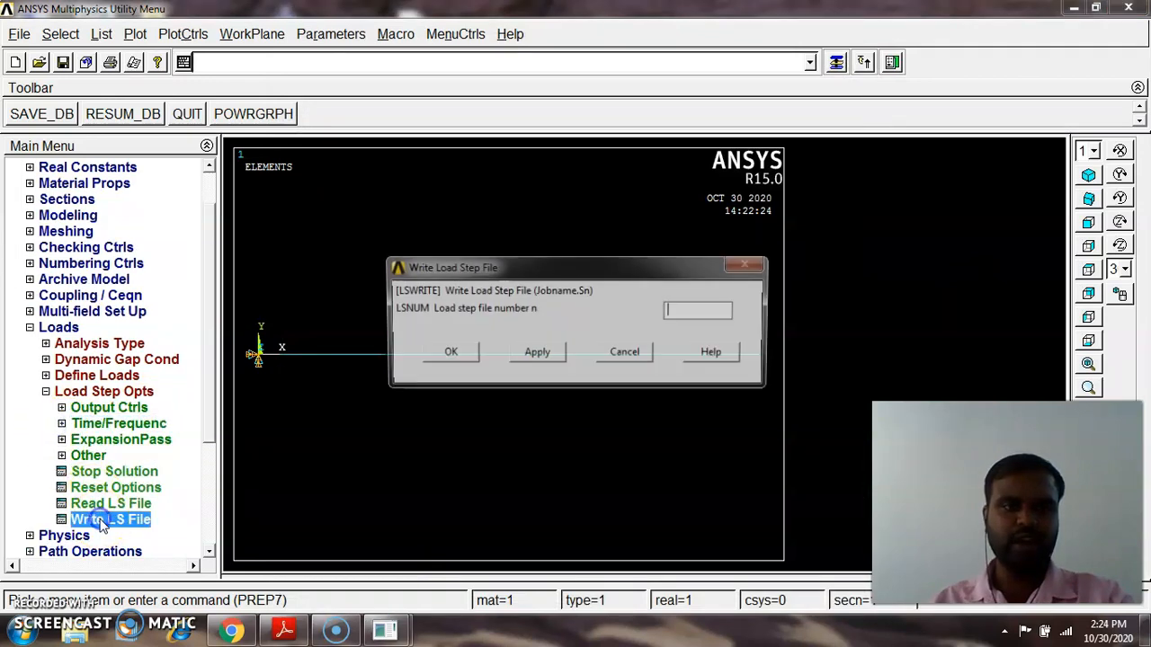
click(675, 319)
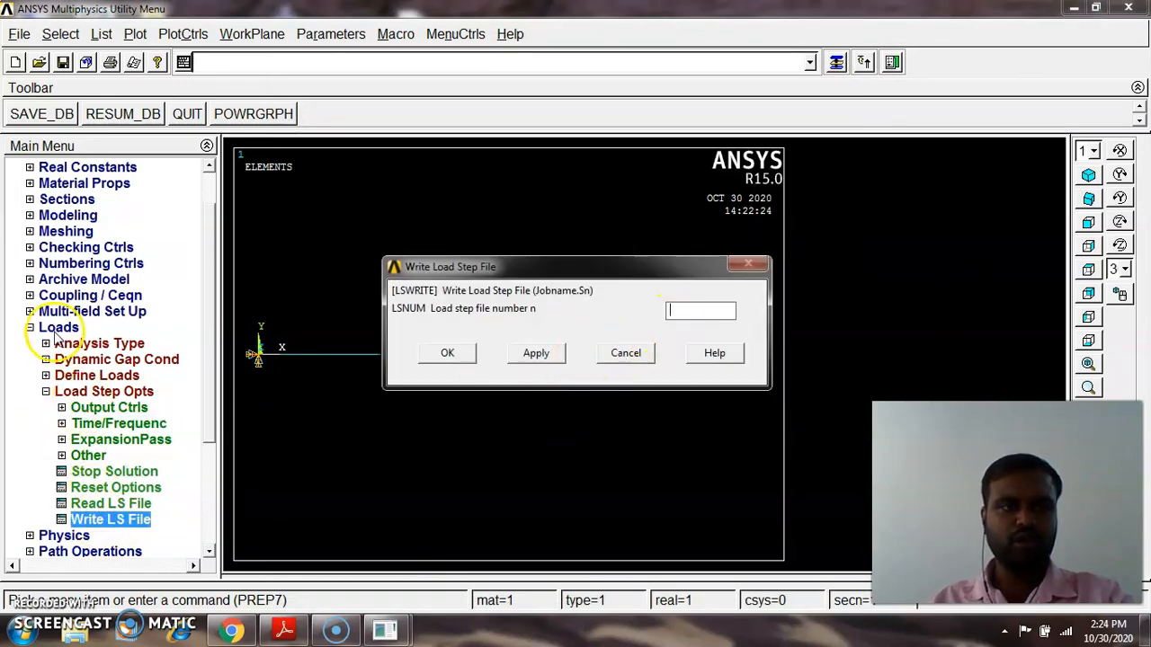
click(693, 306)
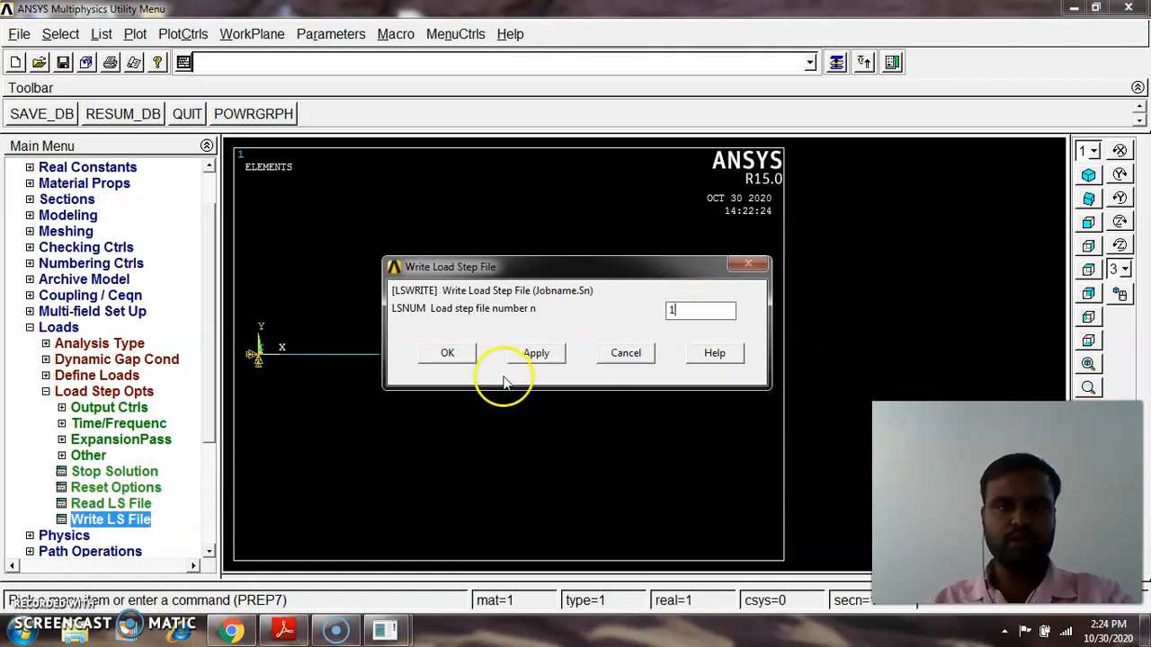
click(449, 353)
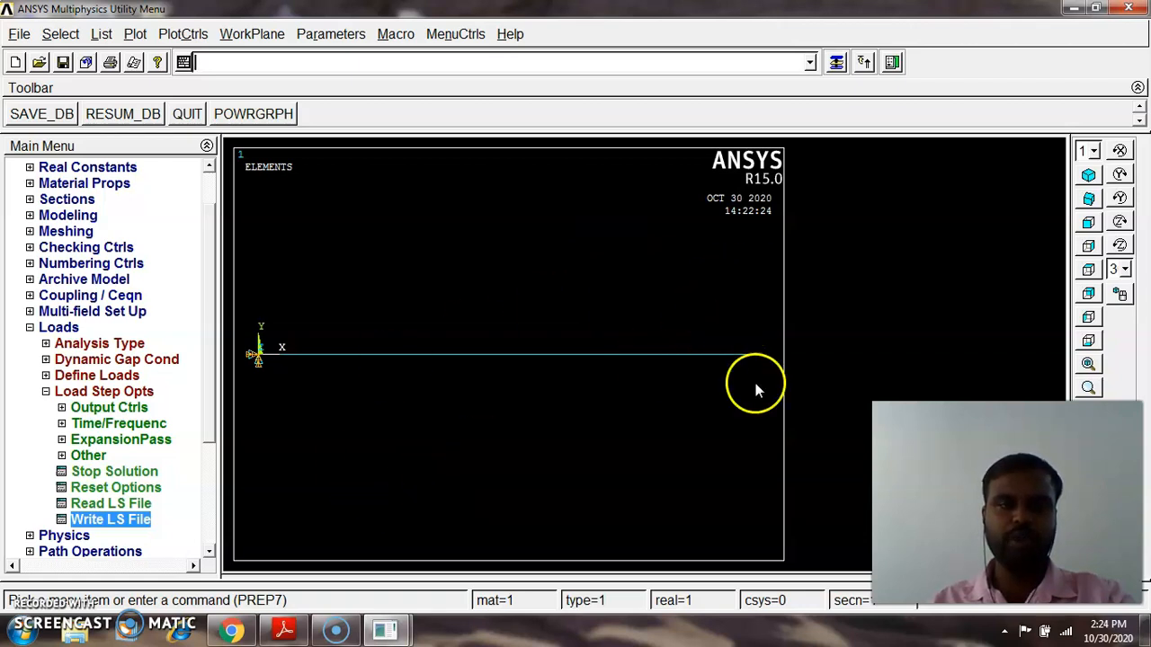
Apply a downward FY force at the beam's free-end keypoint, checking the reference PDF for the load
click(45, 391)
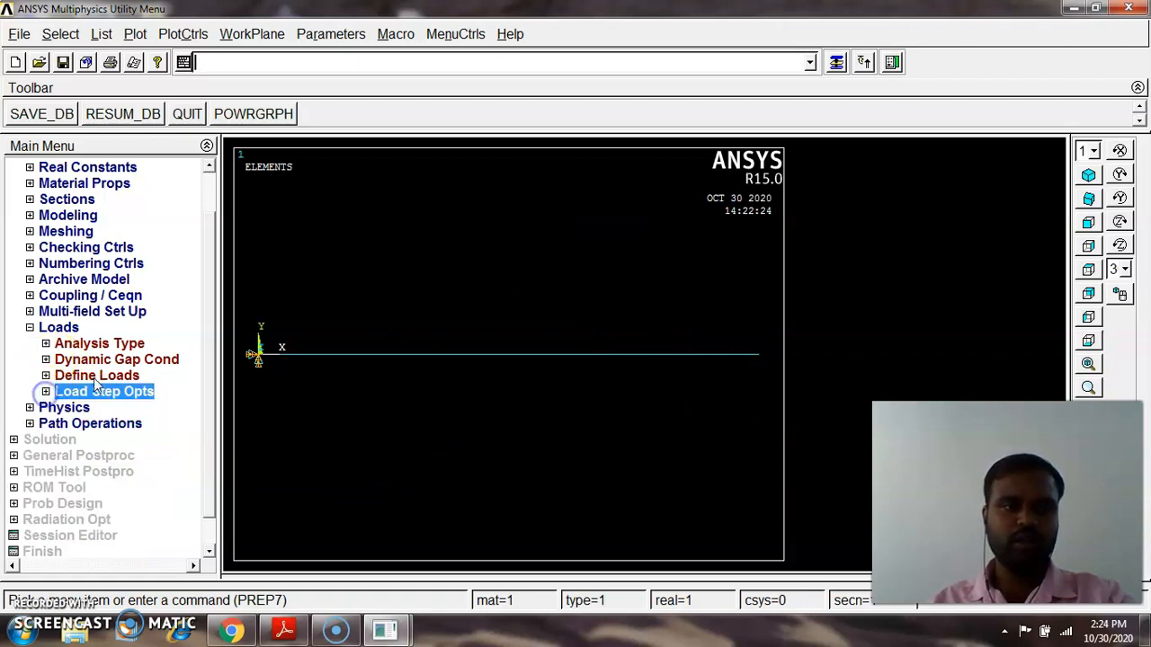
click(94, 378)
click(61, 439)
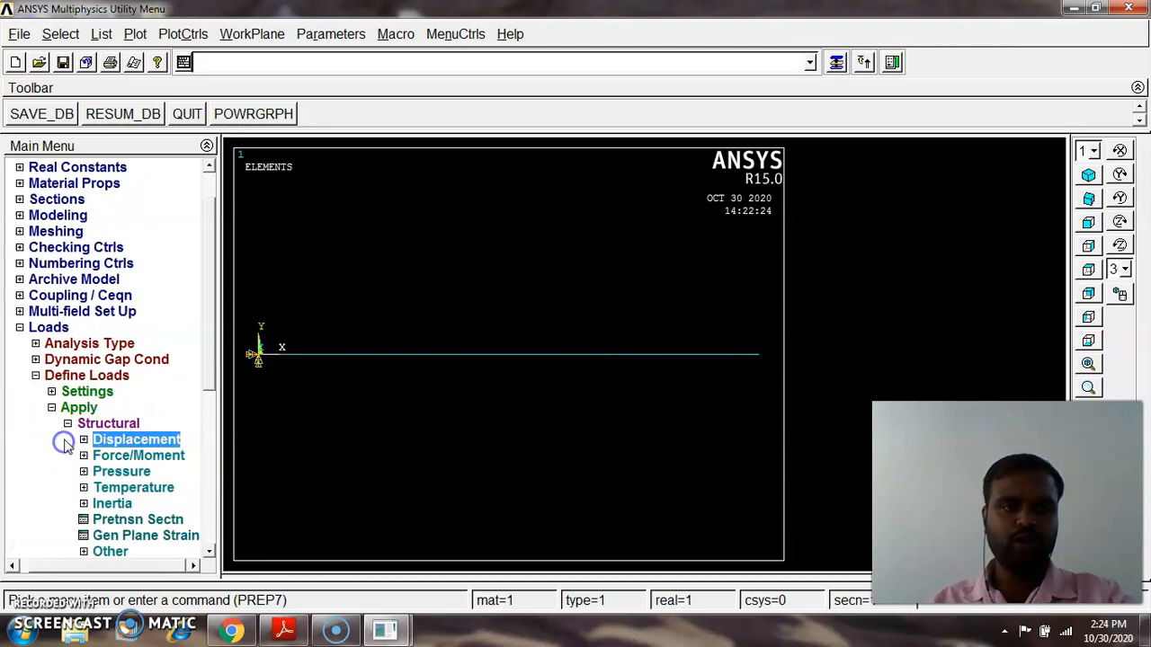
click(99, 456)
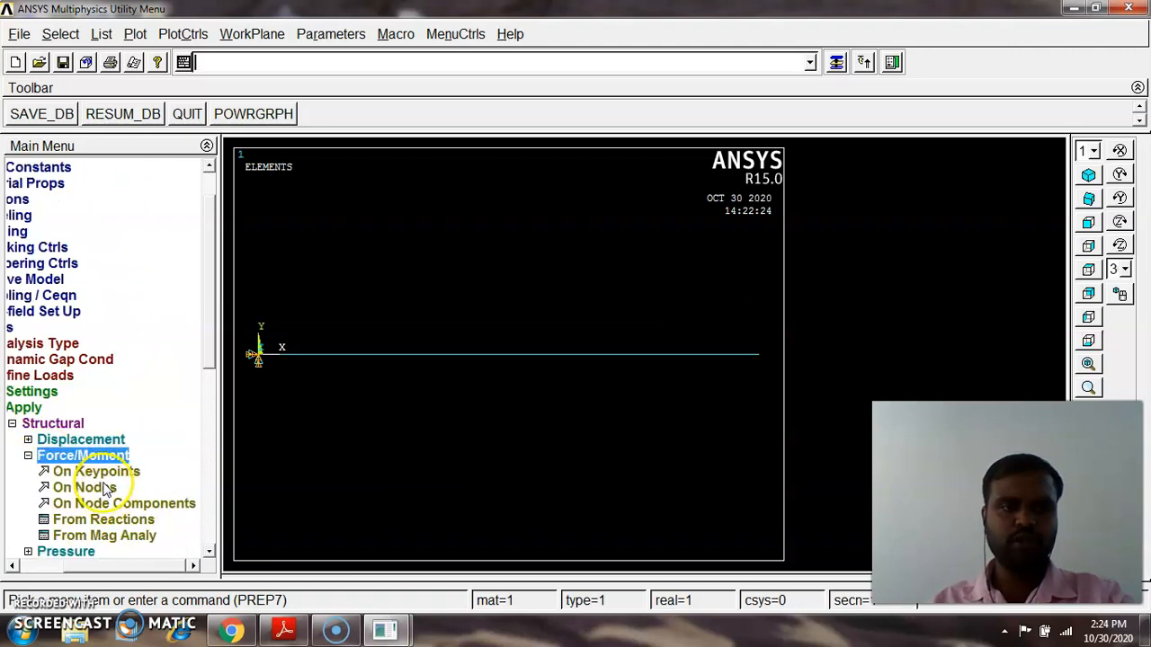
click(97, 472)
click(761, 362)
mouse_move(102, 291)
mouse_down()
mouse_move(539, 137)
mouse_move(540, 115)
mouse_up()
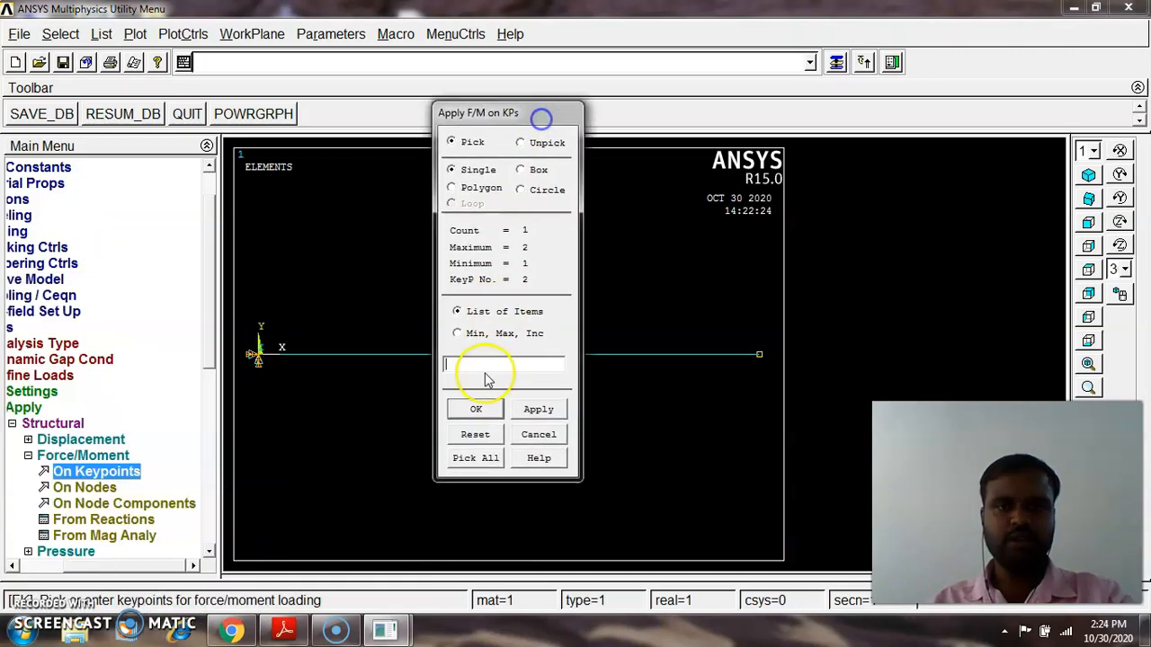
click(475, 409)
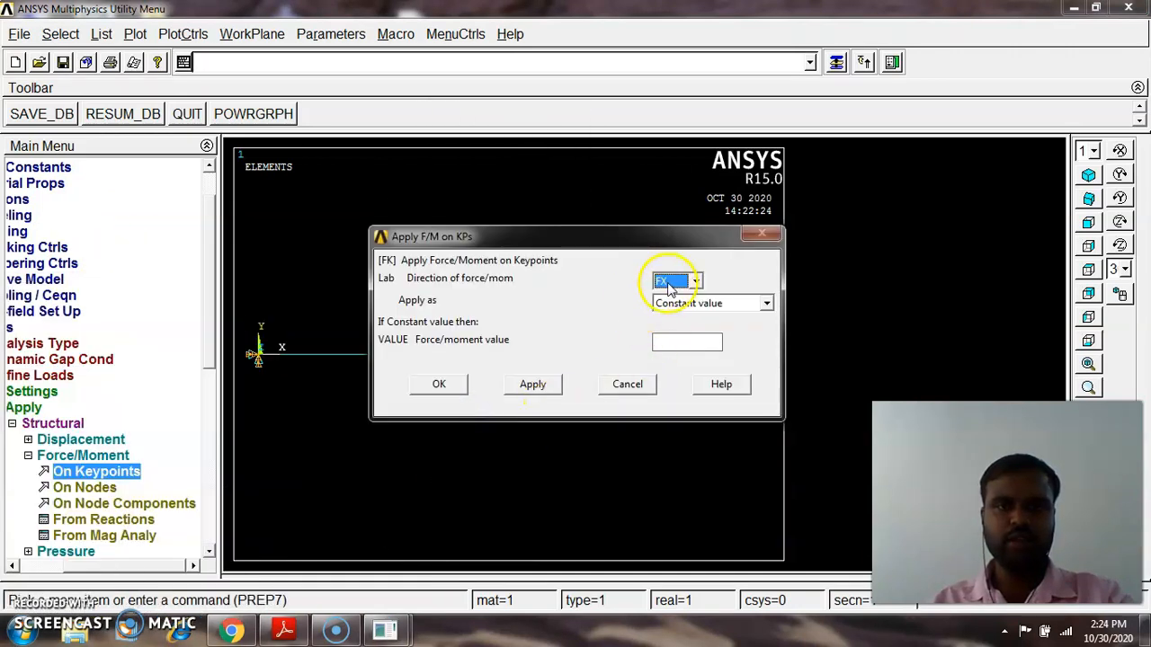
click(284, 632)
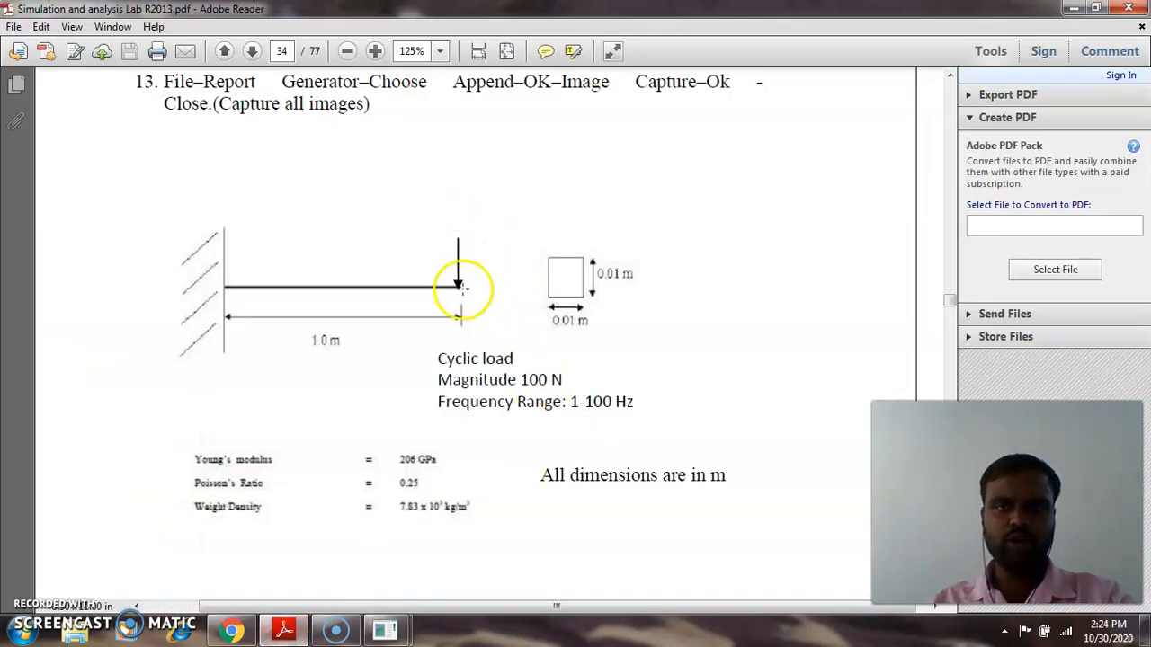
click(1073, 8)
click(698, 282)
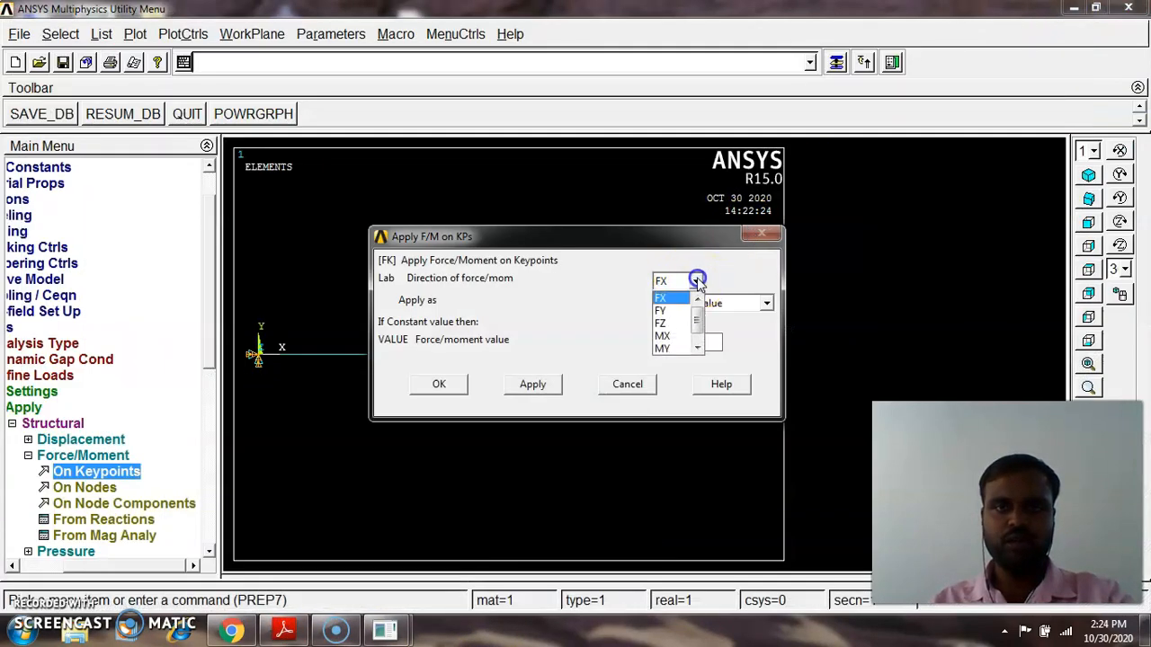
click(670, 310)
click(698, 343)
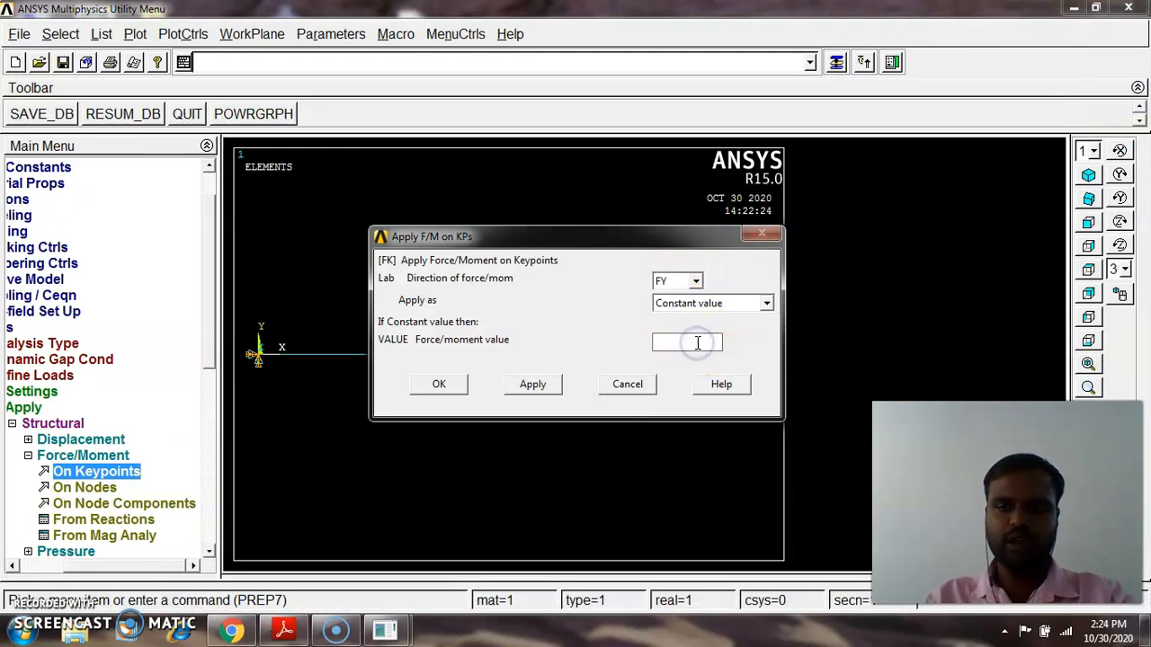
click(436, 385)
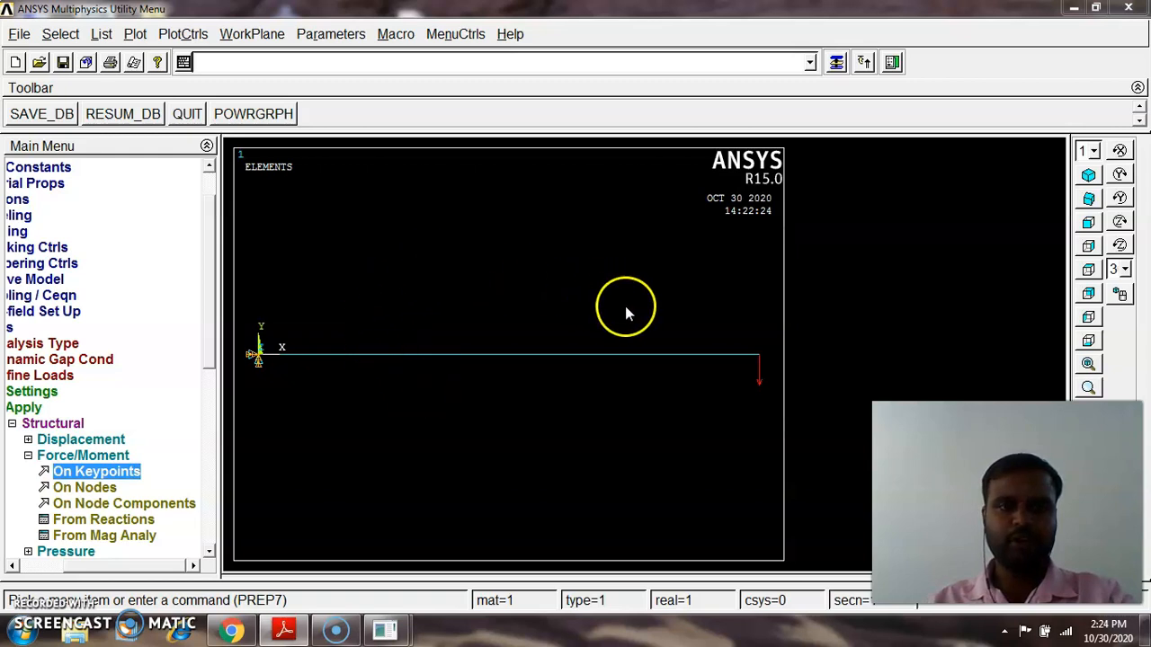
Set the time at end of load step to 0.001 in the time and time step options
click(29, 457)
click(58, 424)
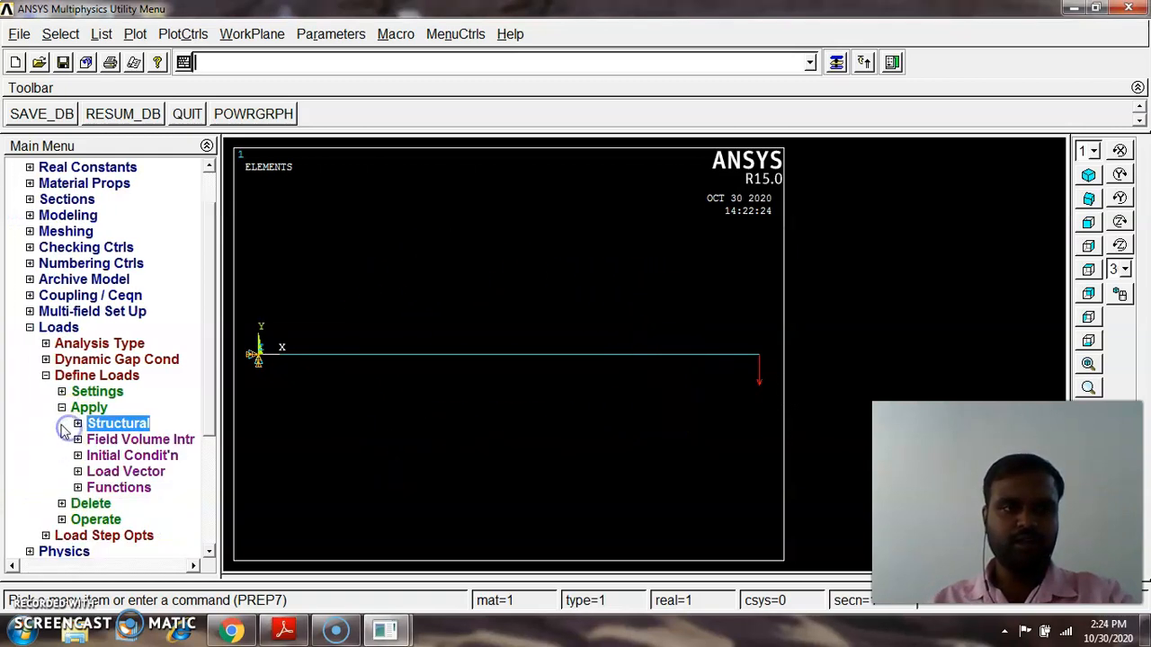
click(61, 409)
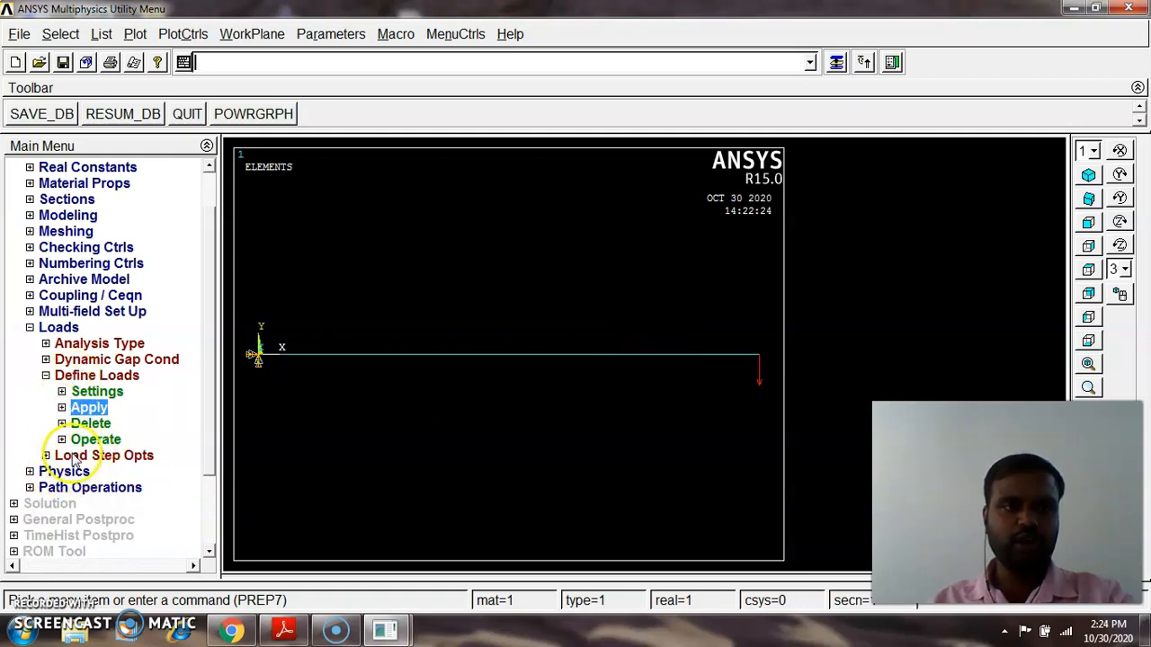
click(45, 376)
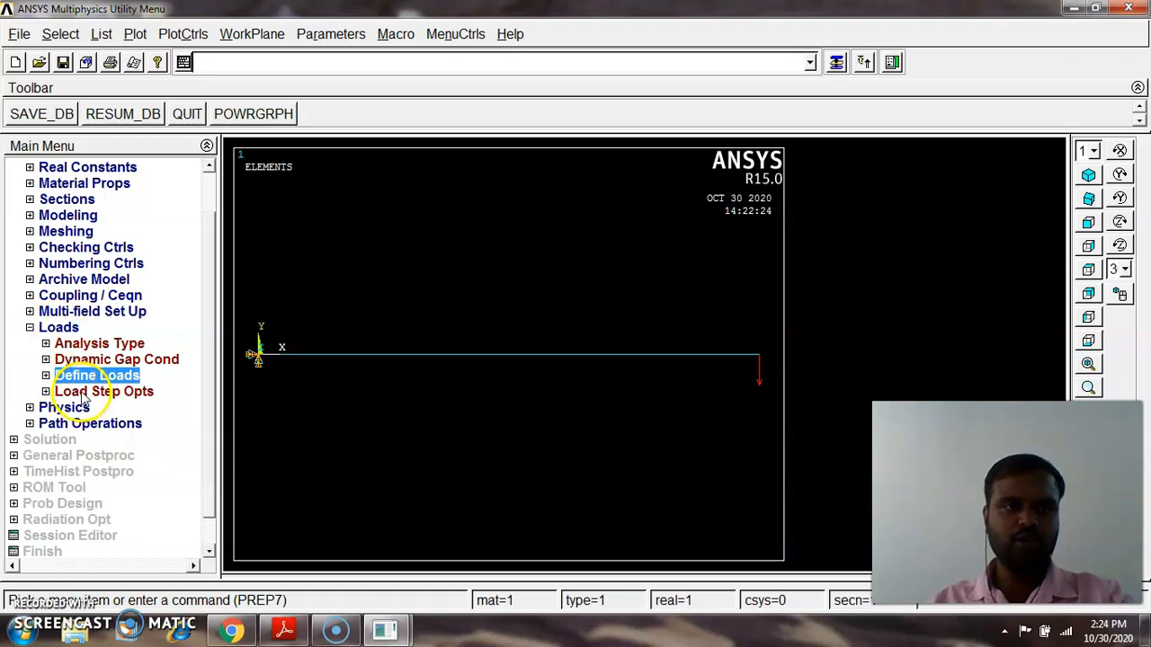
click(45, 392)
click(103, 425)
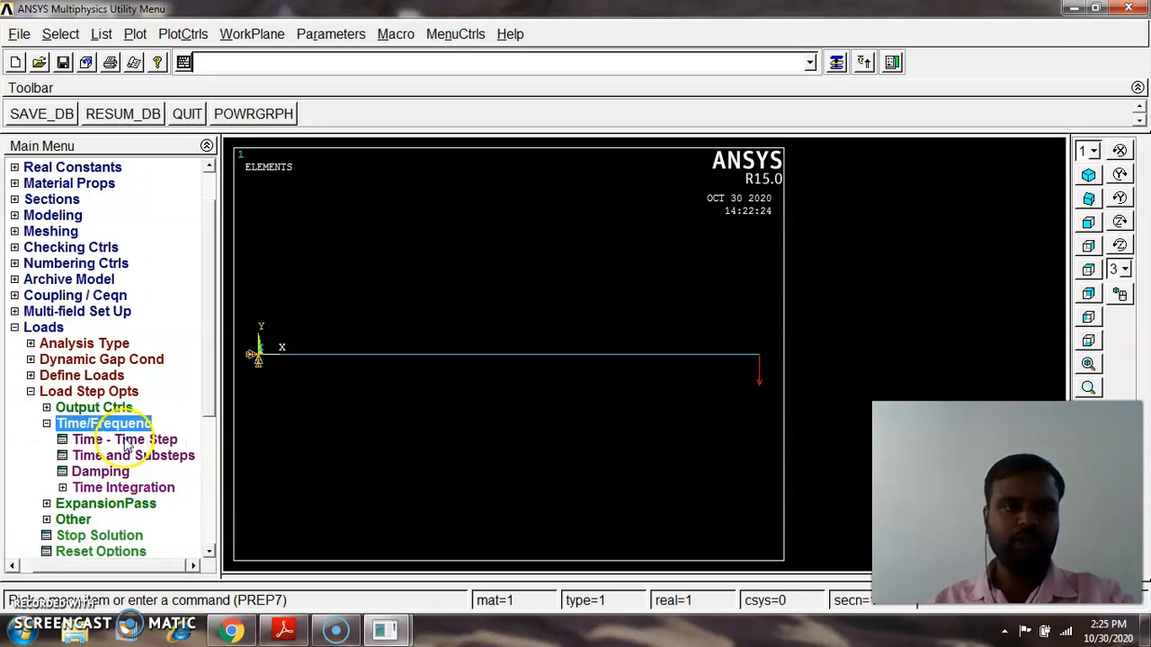
click(121, 439)
click(601, 94)
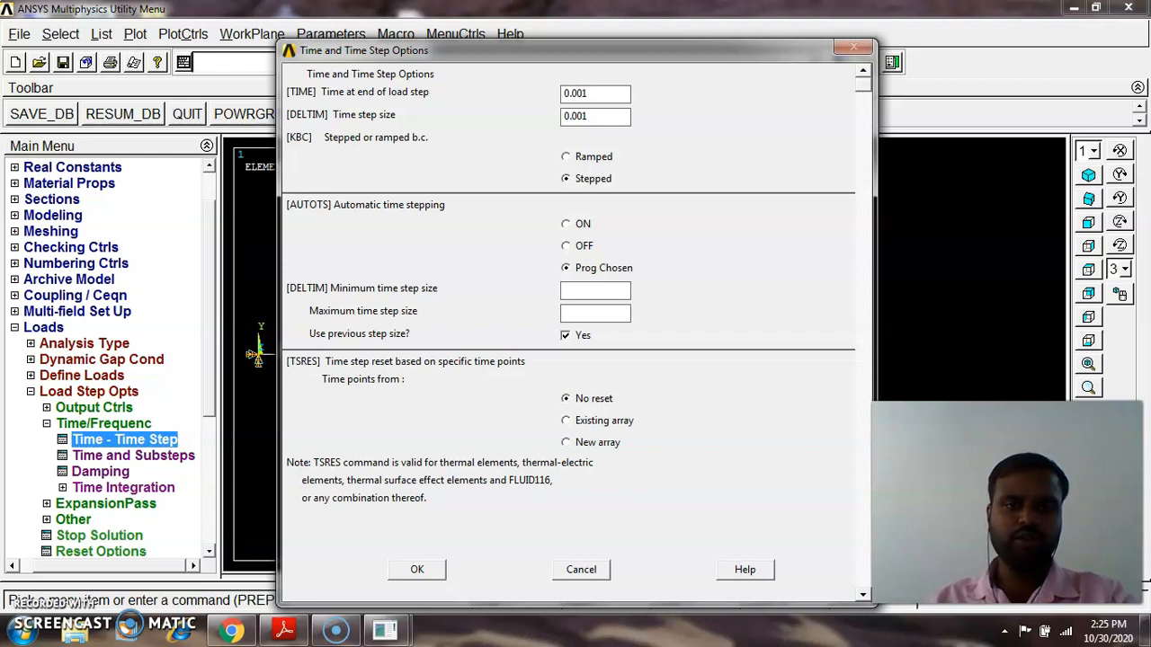
click(438, 570)
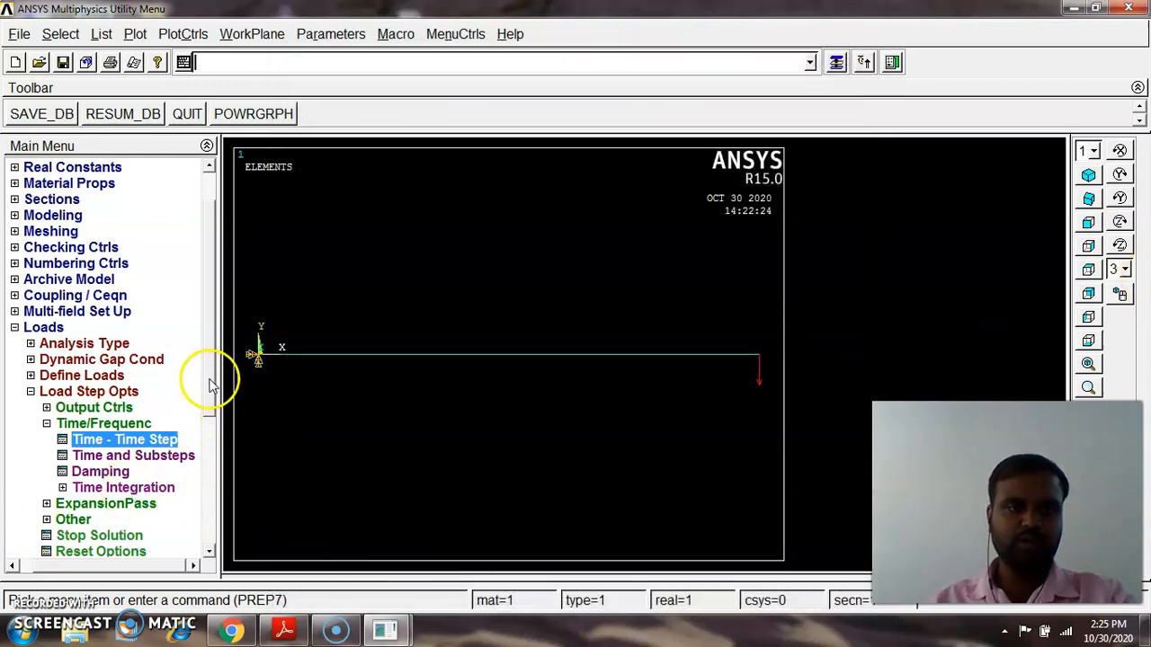
Write the current load step settings to load step file number 2
drag(211, 388, 205, 444)
click(129, 491)
click(666, 311)
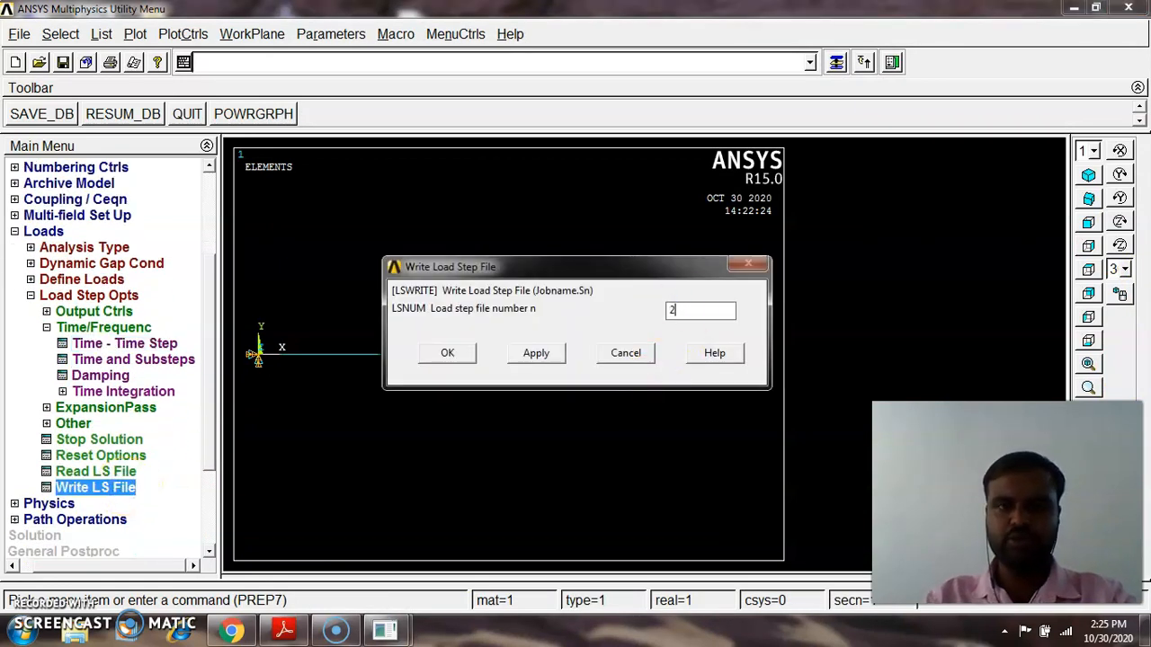
click(458, 353)
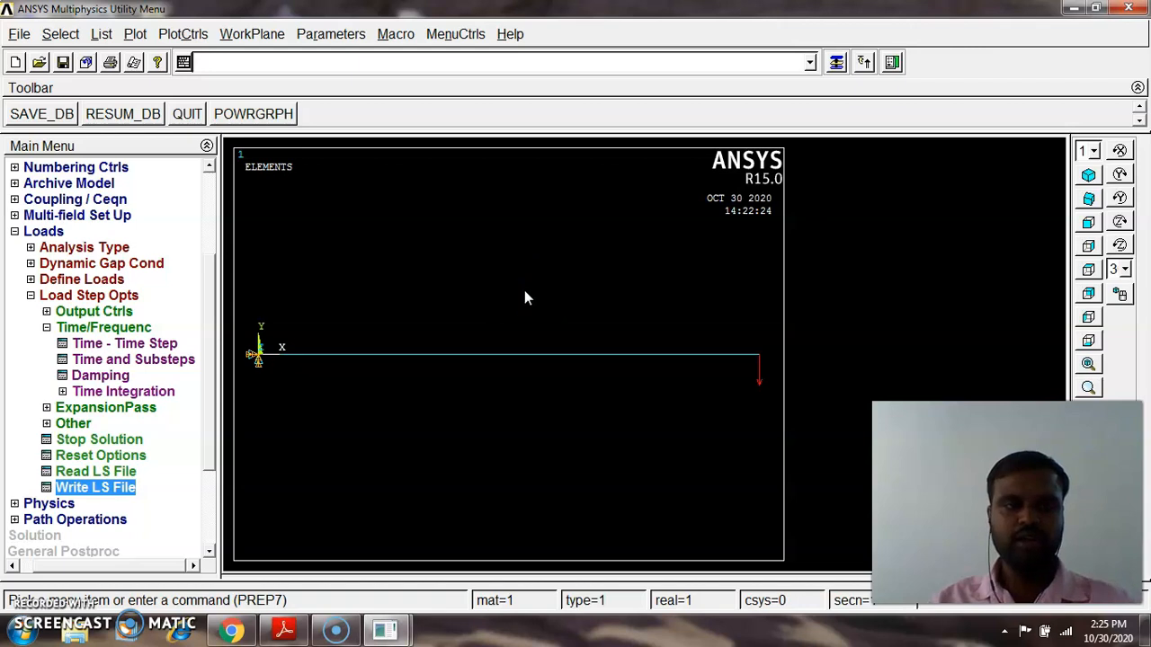
Delete the force applied at the beam's free-end keypoint
click(29, 295)
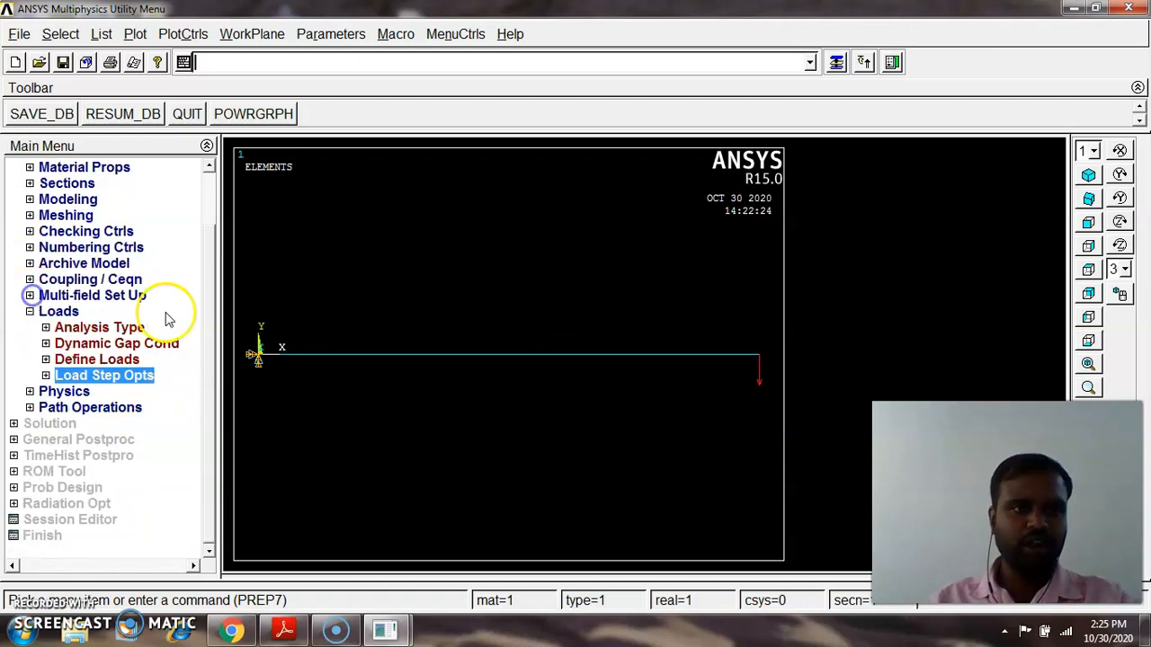
click(65, 360)
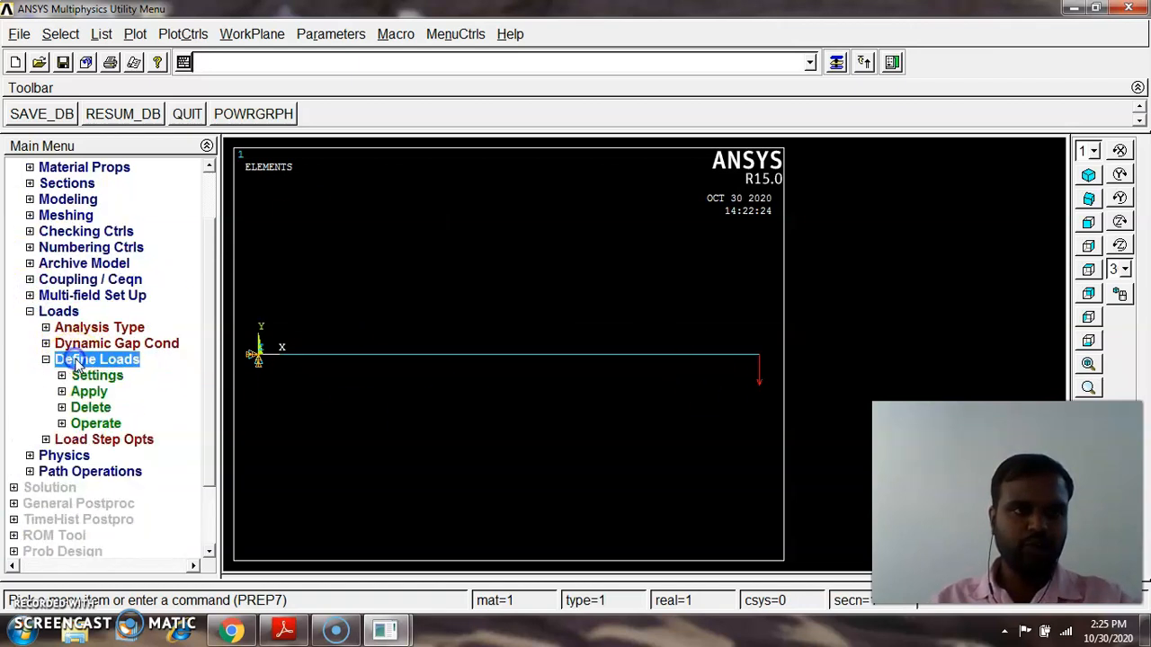
click(93, 406)
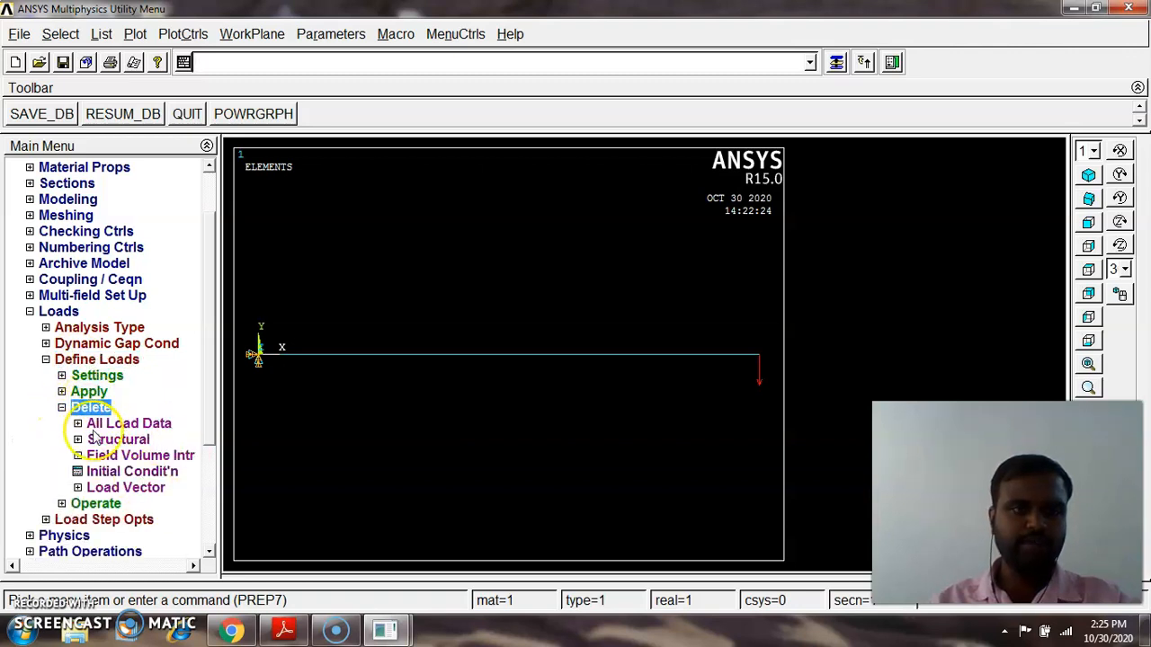
click(97, 440)
scroll(210, 398, down, 2)
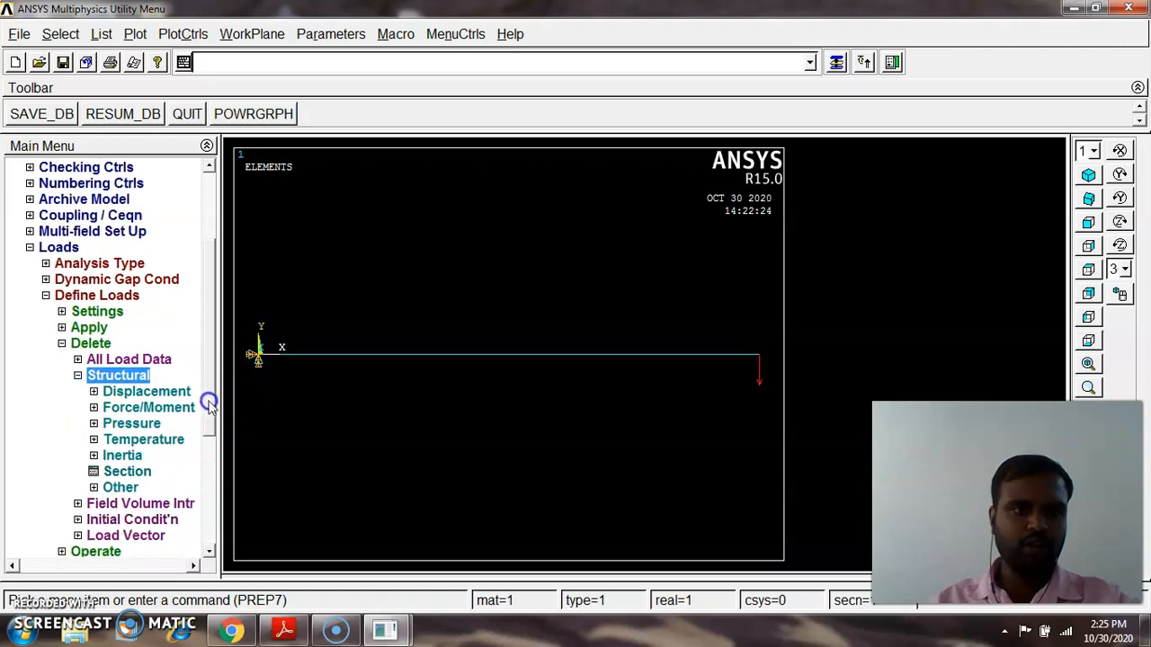
click(148, 406)
click(117, 426)
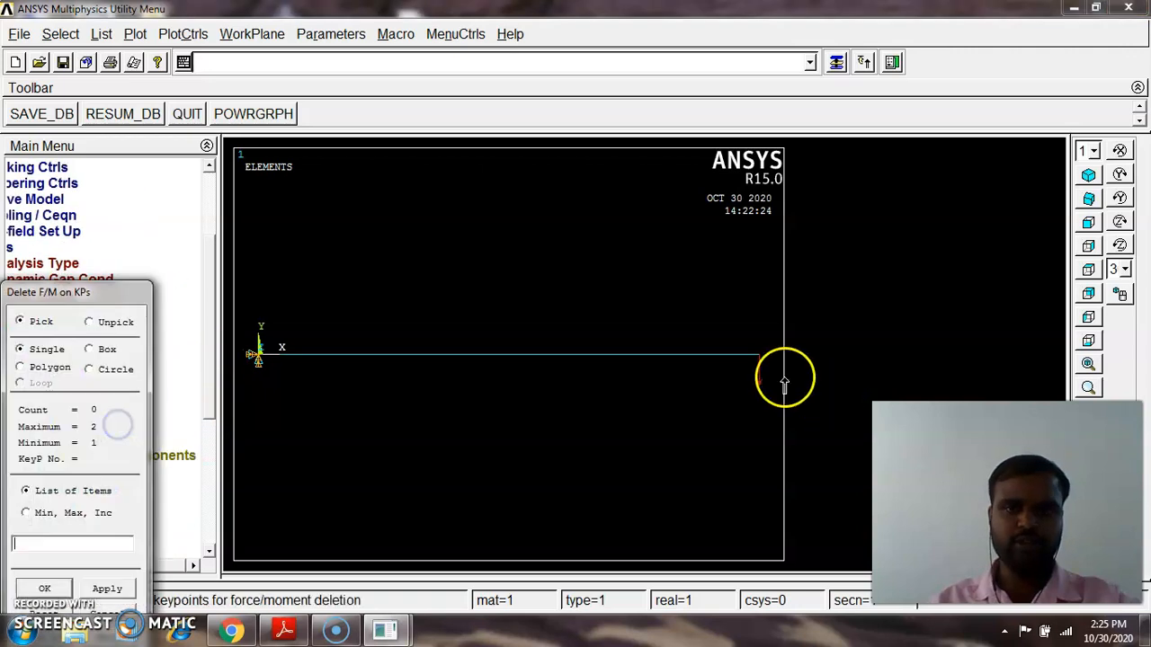
click(758, 356)
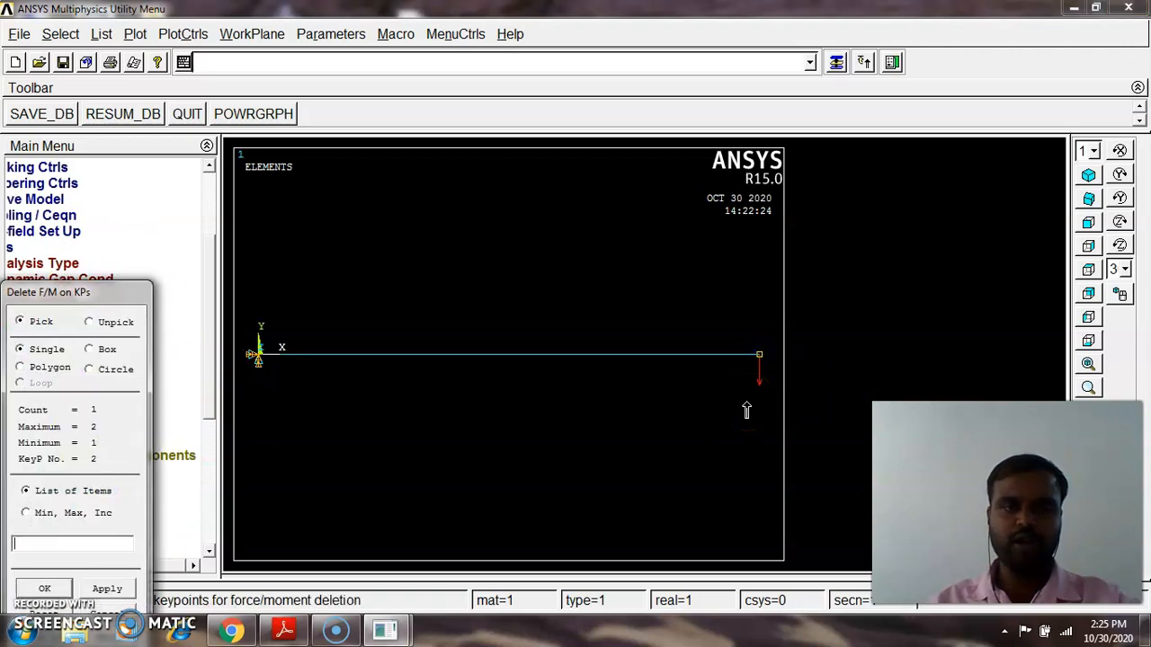
click(53, 588)
click(476, 351)
Sketch the cyclic load history in Paint, marking a 100 N force, F = 0 and 0.001 time points, and discard the drawing
click(22, 631)
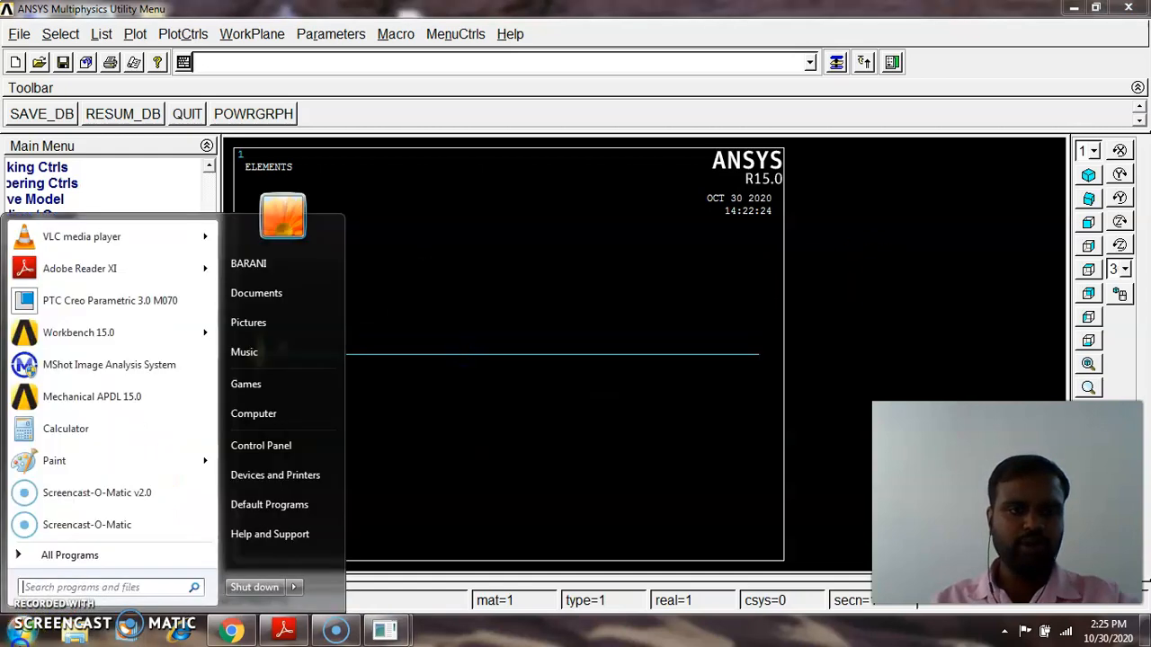
click(74, 460)
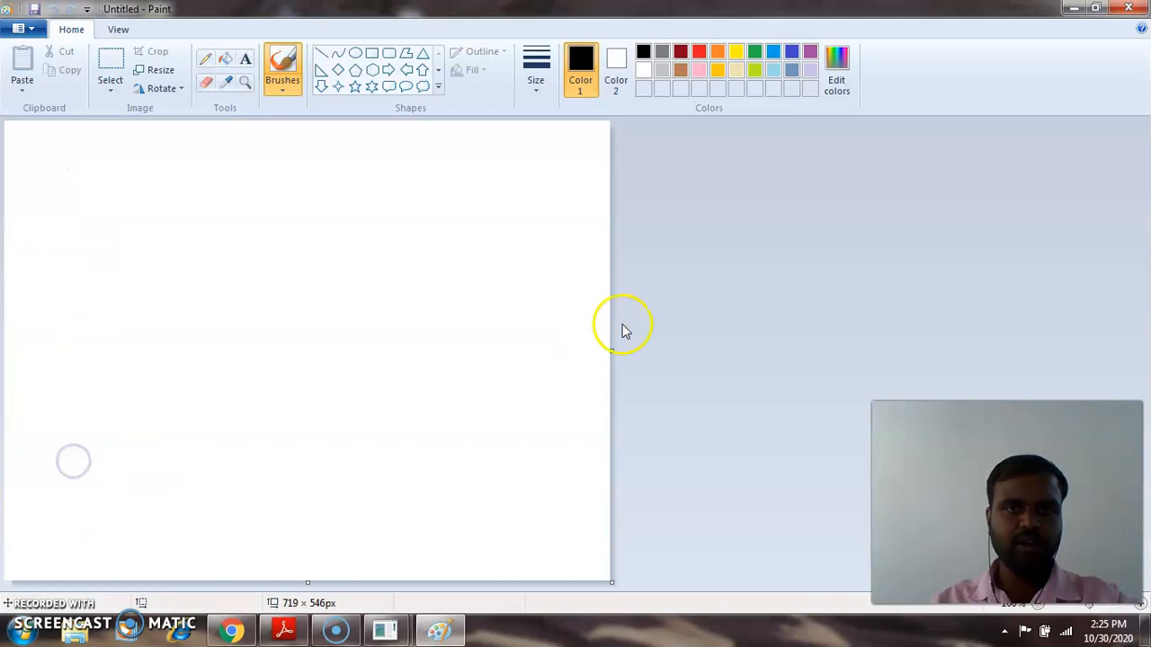
click(206, 59)
mouse_move(272, 178)
mouse_down()
mouse_move(267, 272)
mouse_move(294, 259)
mouse_up()
drag(209, 292, 353, 300)
mouse_move(351, 190)
mouse_down()
mouse_move(365, 203)
mouse_move(345, 192)
mouse_up()
drag(382, 236, 399, 276)
click(434, 253)
drag(474, 225, 473, 249)
drag(539, 181, 544, 236)
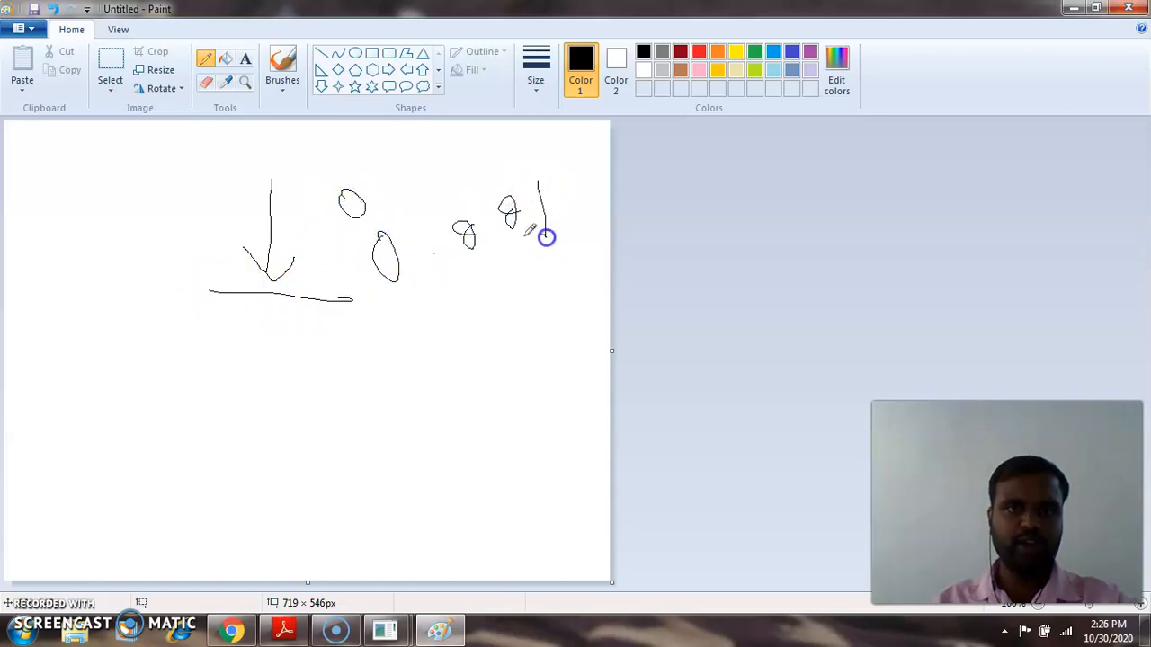
mouse_move(393, 318)
mouse_down()
mouse_move(413, 321)
mouse_move(441, 293)
mouse_up()
drag(330, 308, 345, 334)
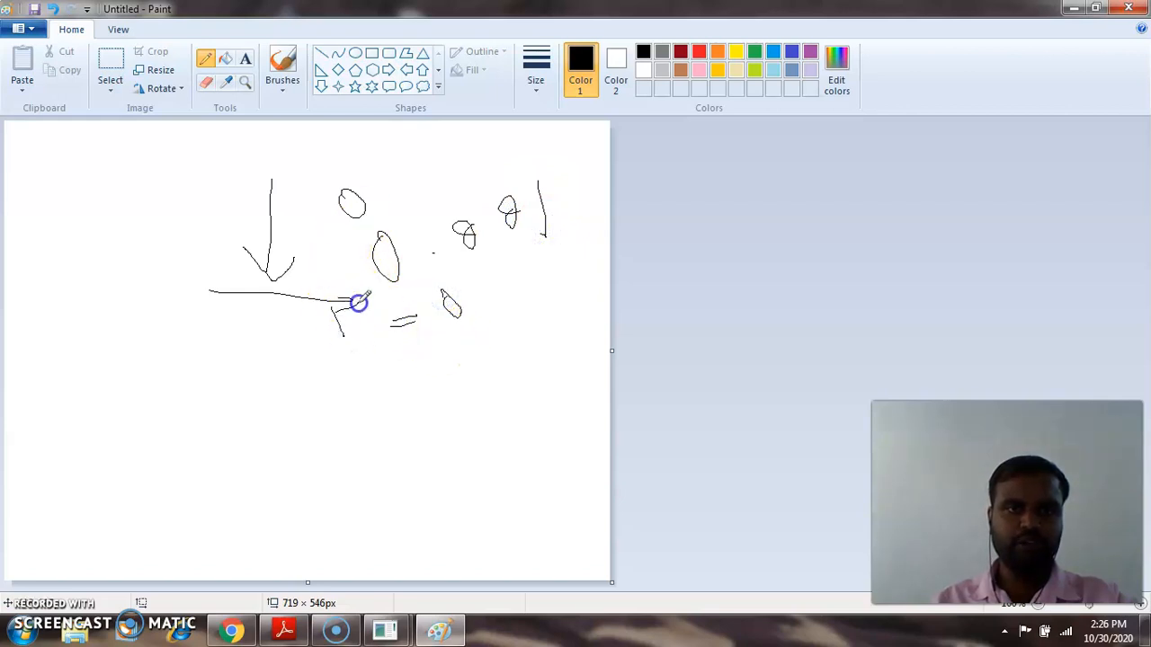
drag(260, 362, 260, 396)
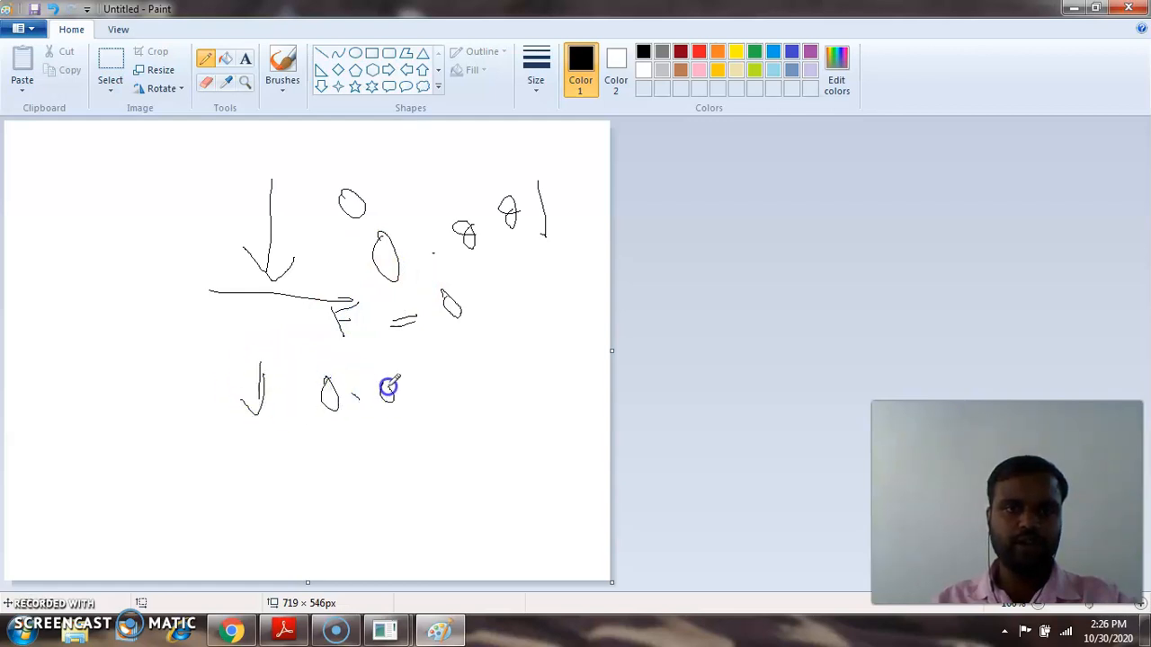
drag(408, 406, 404, 385)
drag(437, 379, 440, 420)
drag(363, 440, 369, 464)
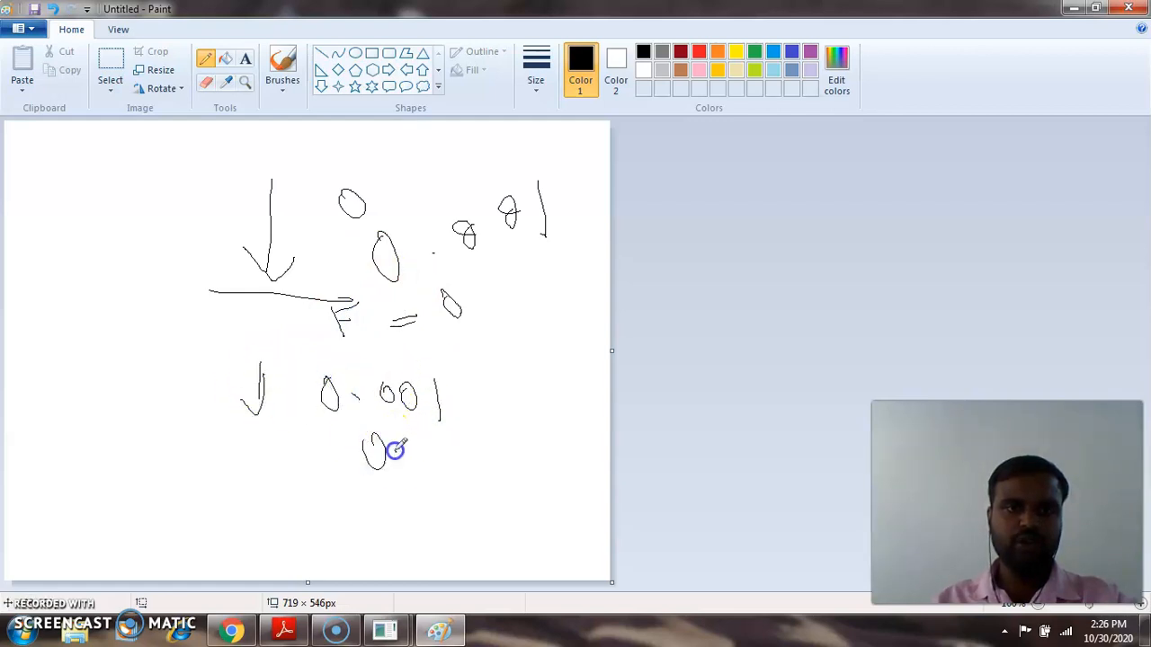
drag(445, 437, 447, 462)
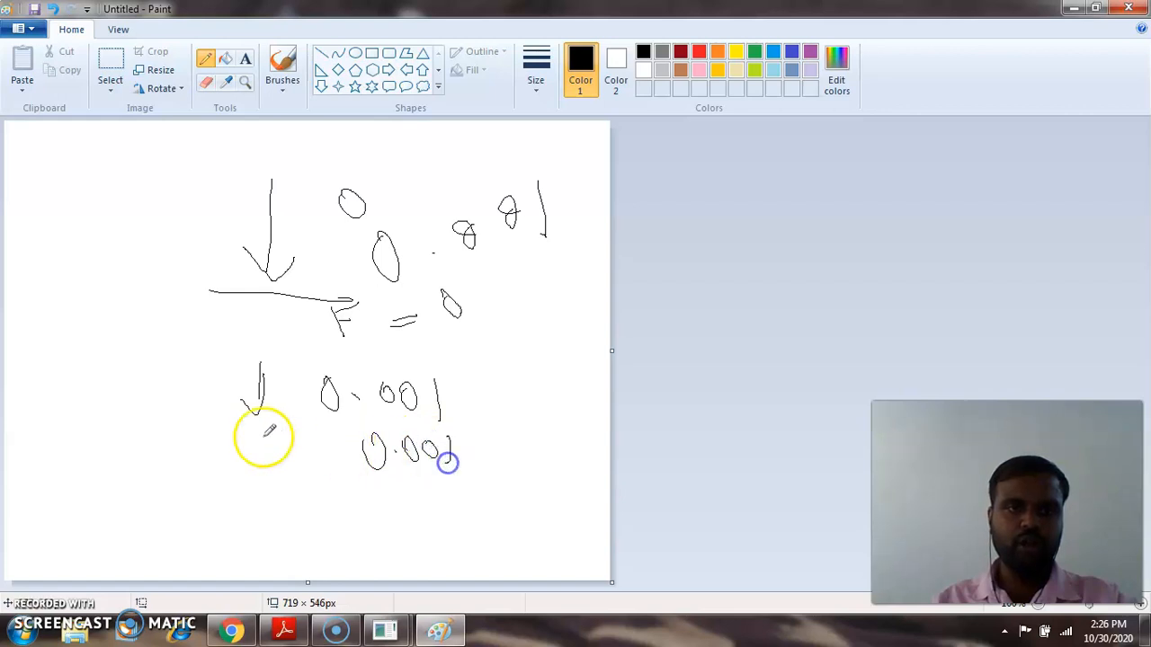
drag(263, 364, 261, 372)
mouse_move(199, 338)
mouse_down()
mouse_move(209, 372)
mouse_move(206, 352)
mouse_move(309, 339)
mouse_move(344, 315)
mouse_up()
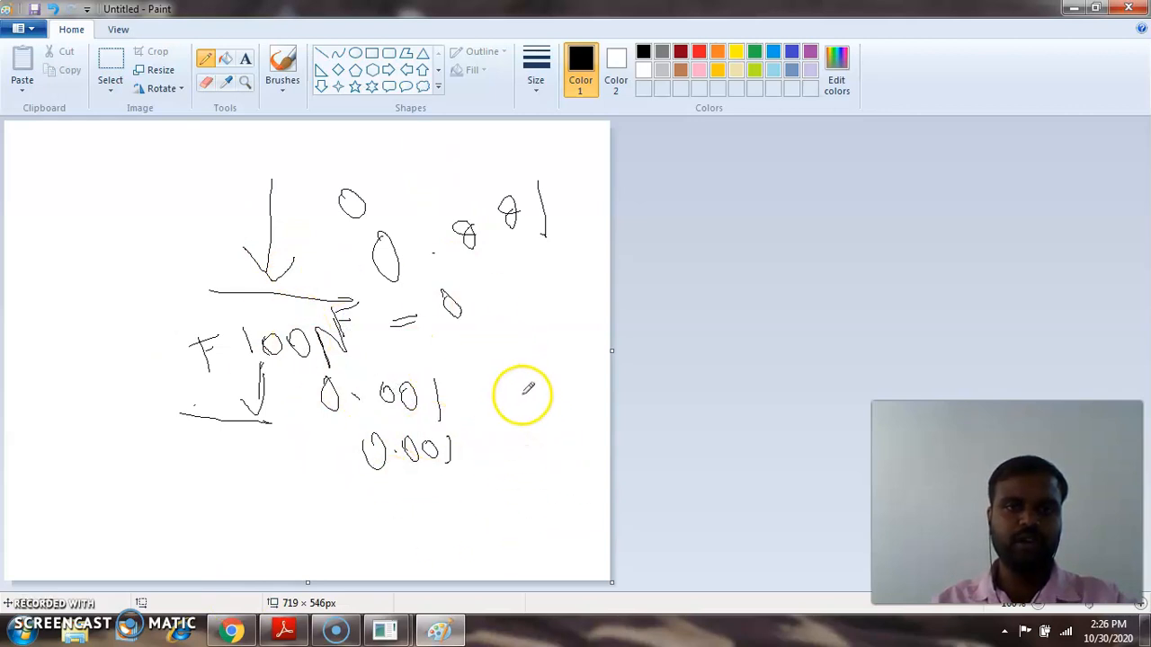
mouse_move(469, 392)
mouse_down()
mouse_move(565, 402)
mouse_move(568, 376)
mouse_up()
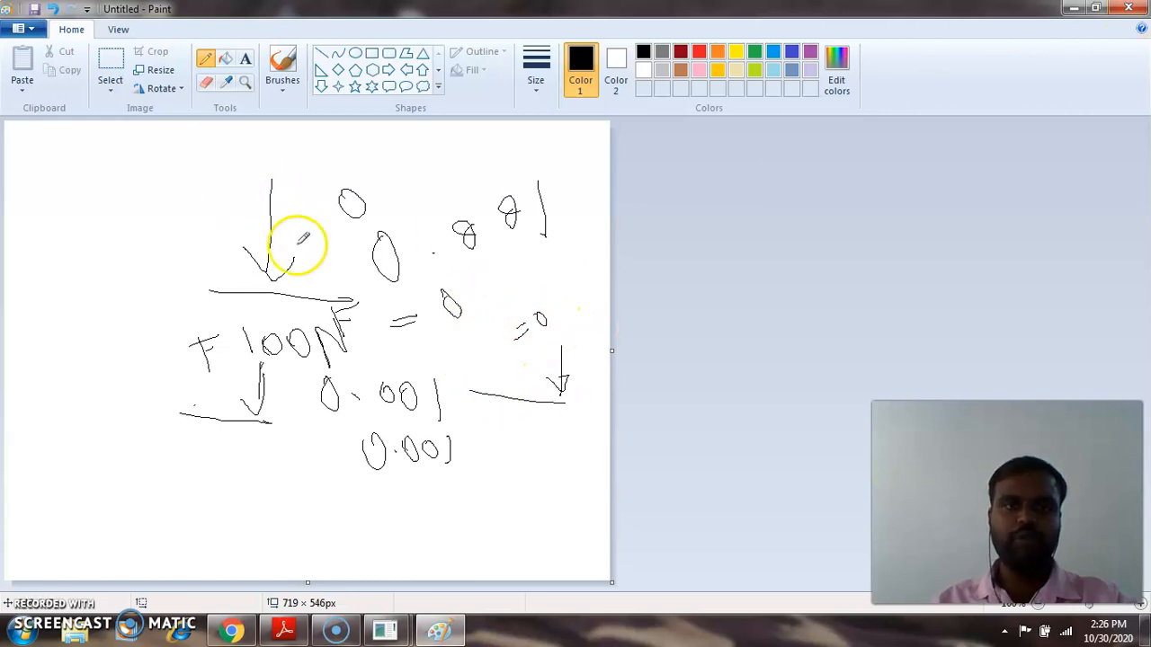
click(1128, 7)
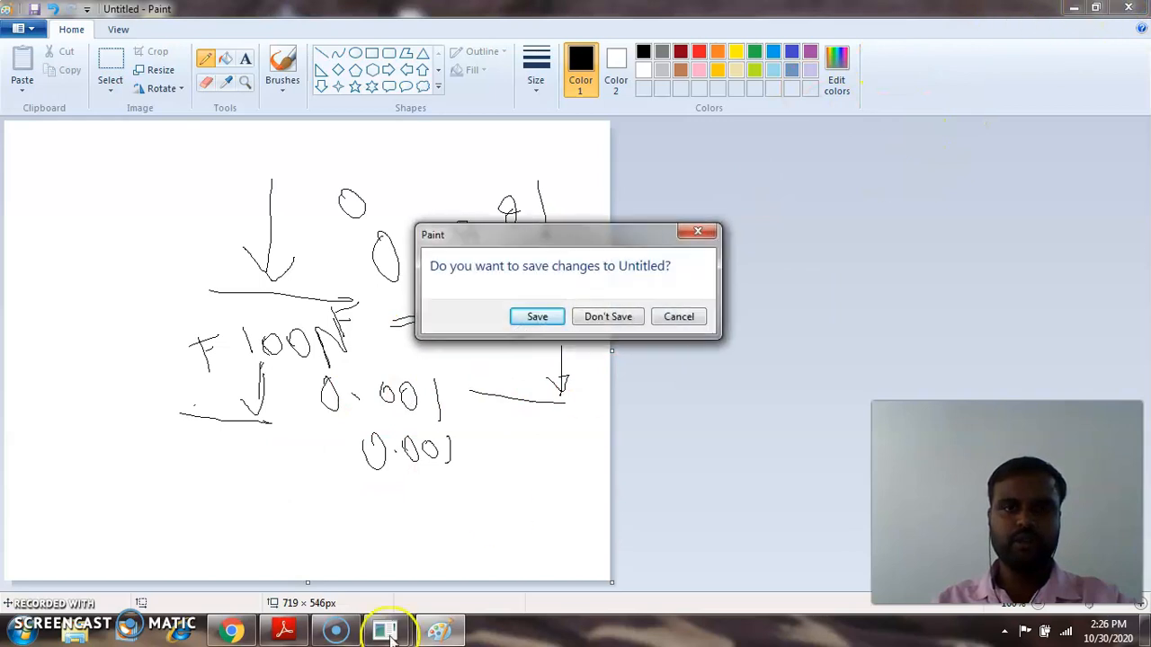
click(616, 316)
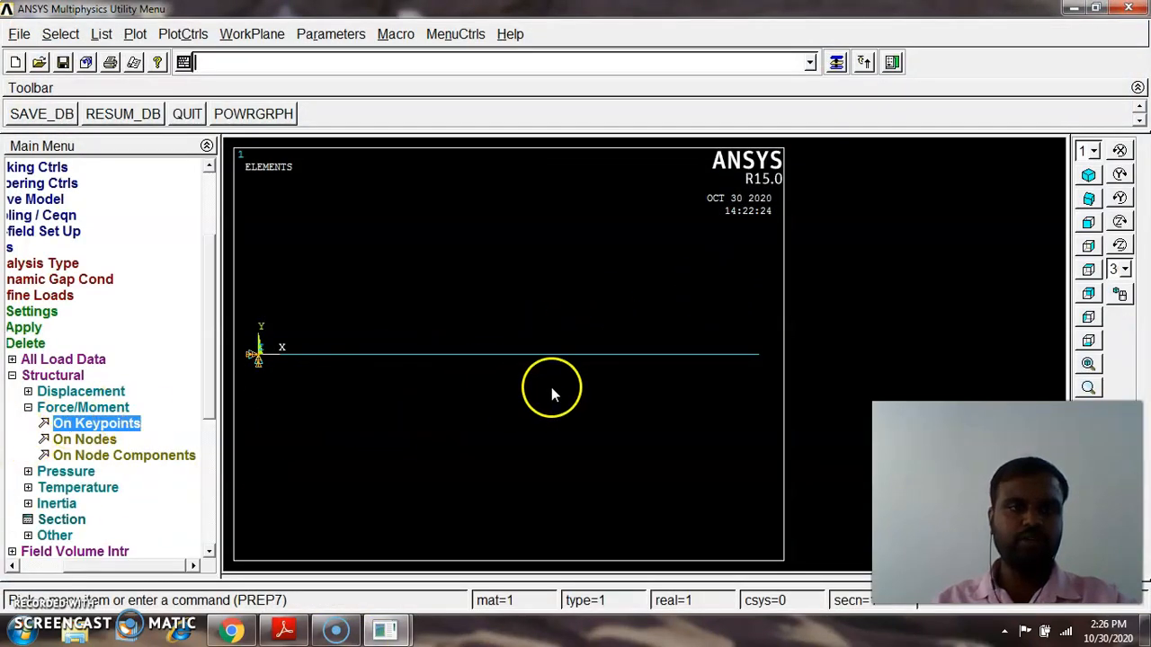
Set the time at end of load step to 1 in the time and time step options
click(29, 408)
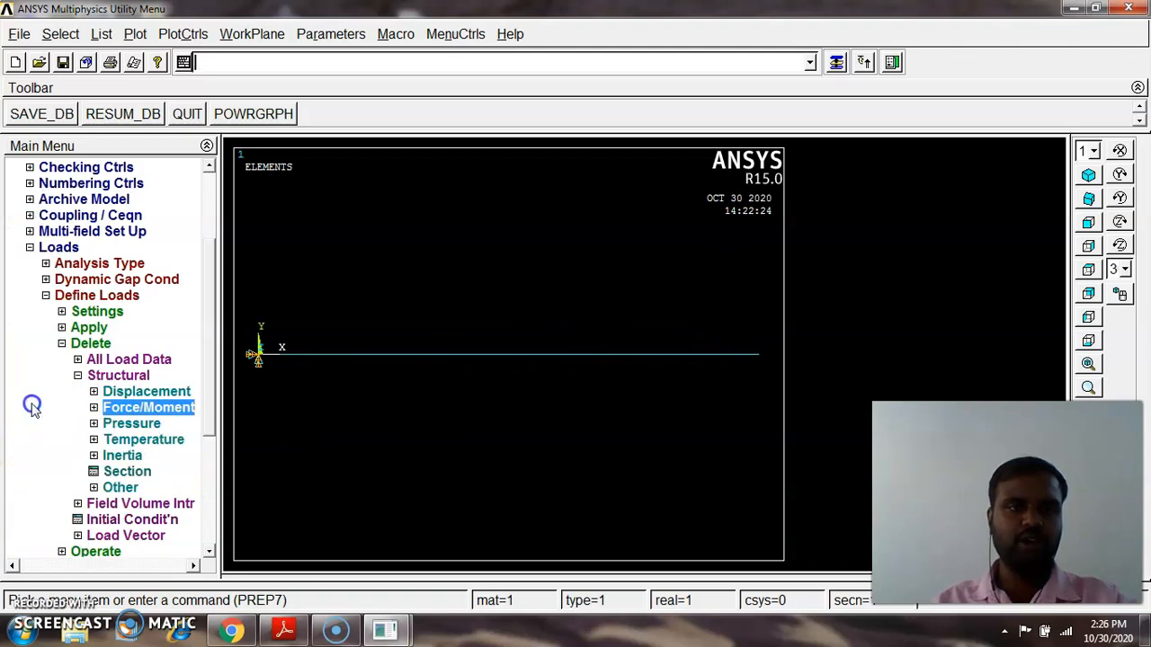
click(78, 376)
click(61, 343)
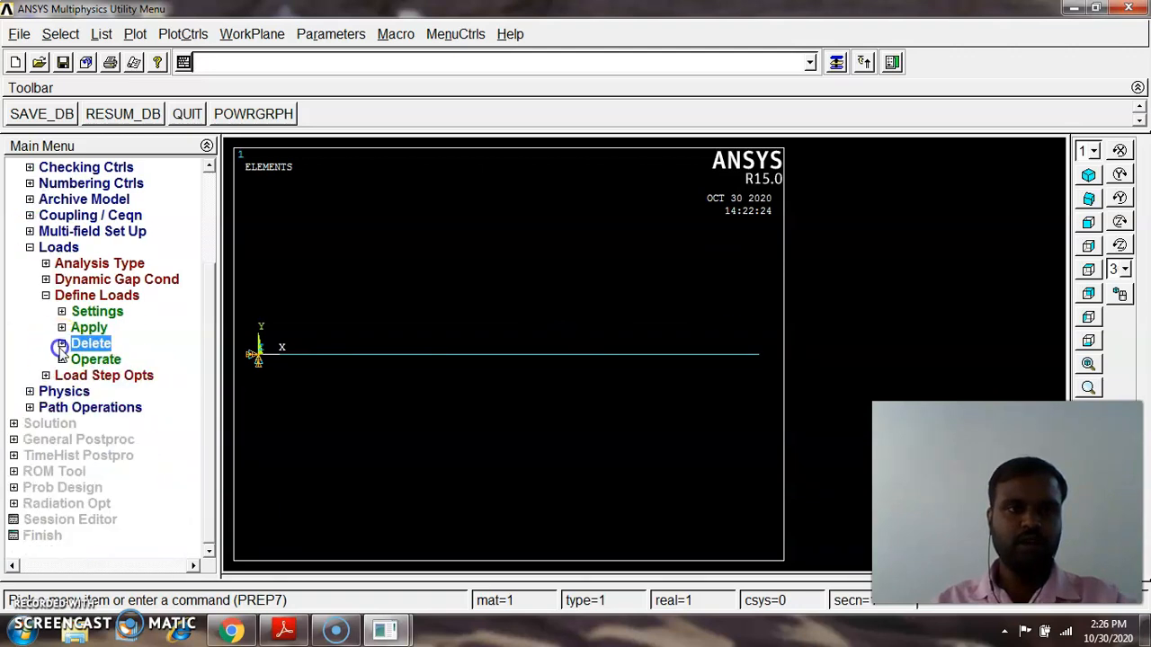
click(97, 378)
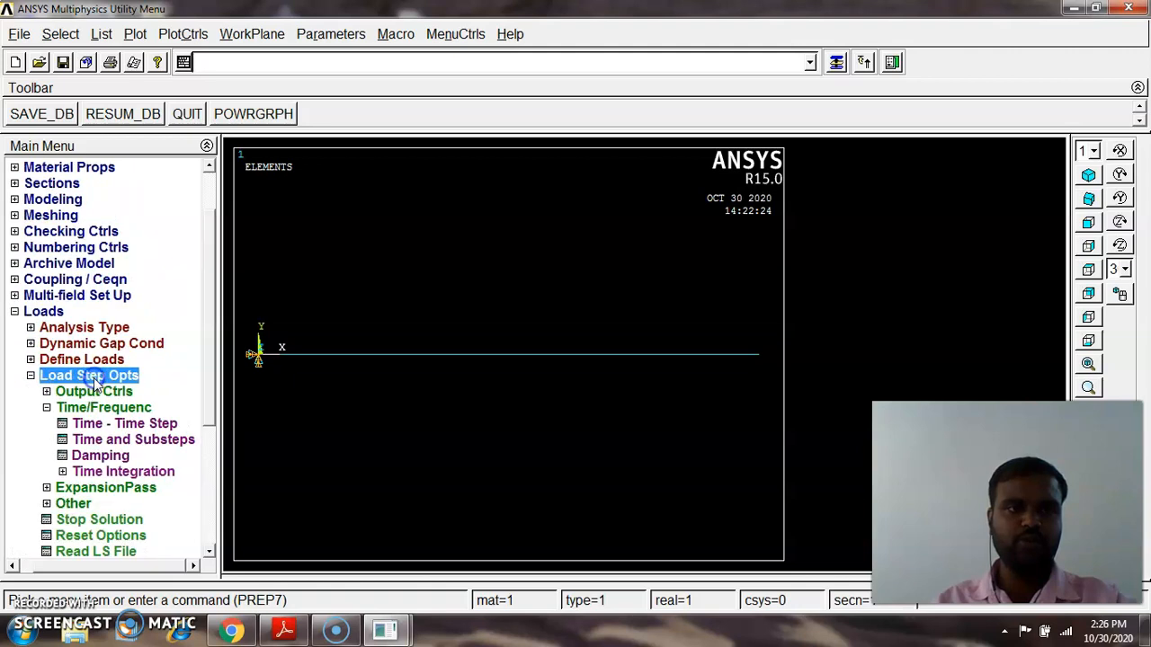
click(124, 424)
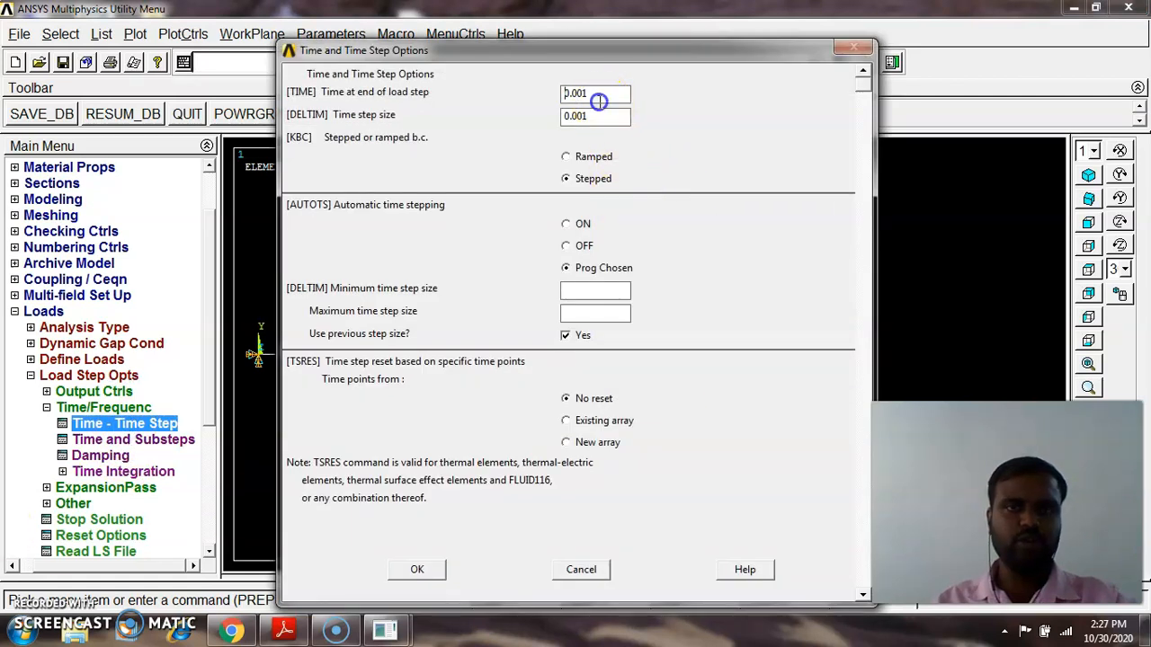
drag(602, 94, 564, 95)
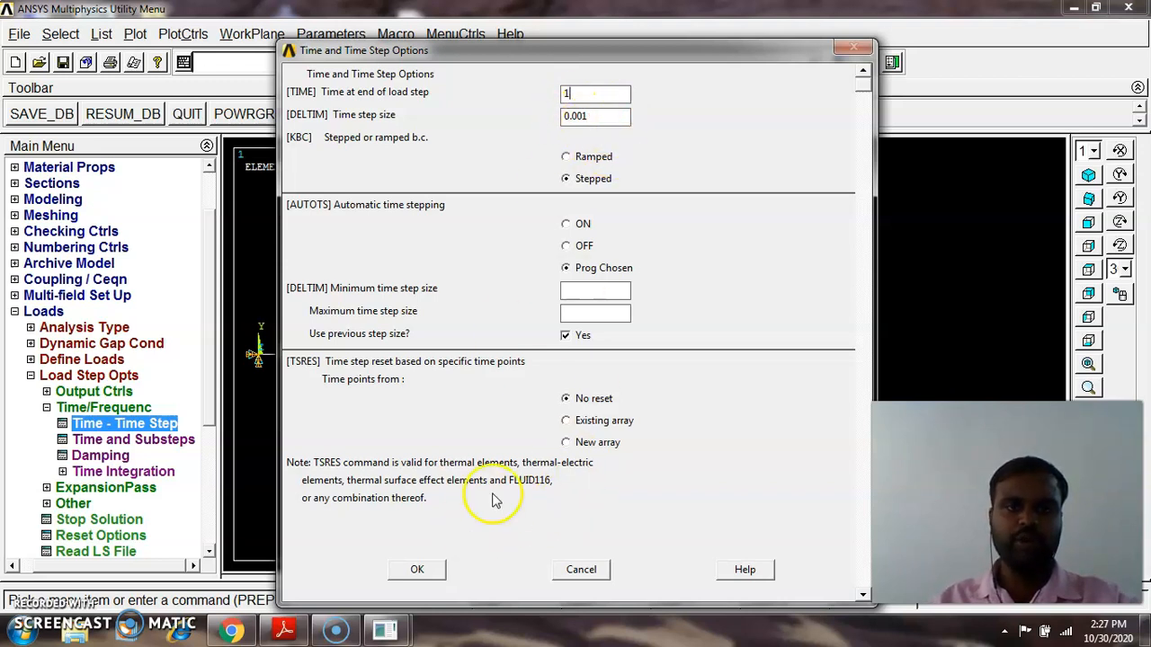
click(419, 570)
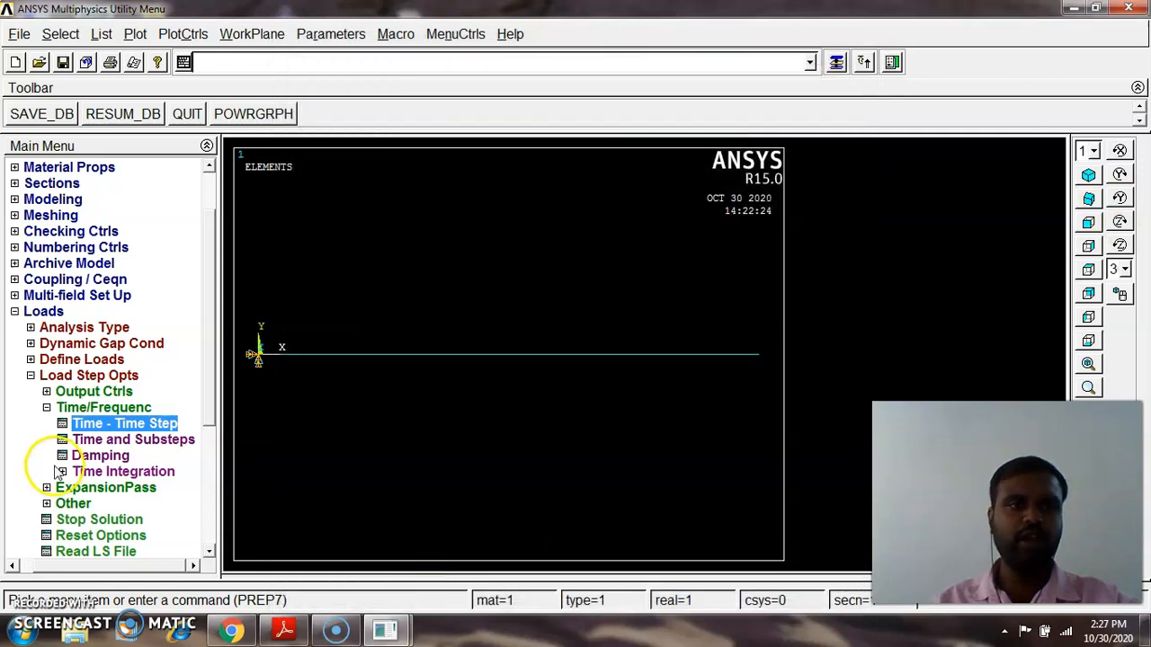
Write the current load step settings to load step file number 3
click(49, 407)
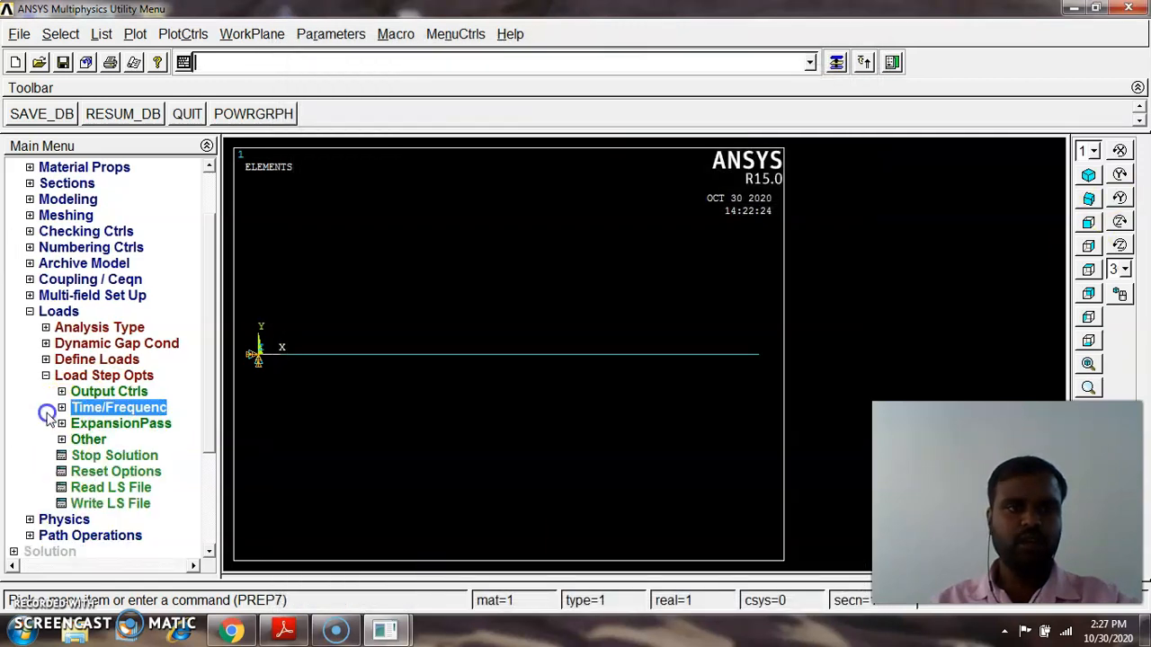
click(83, 504)
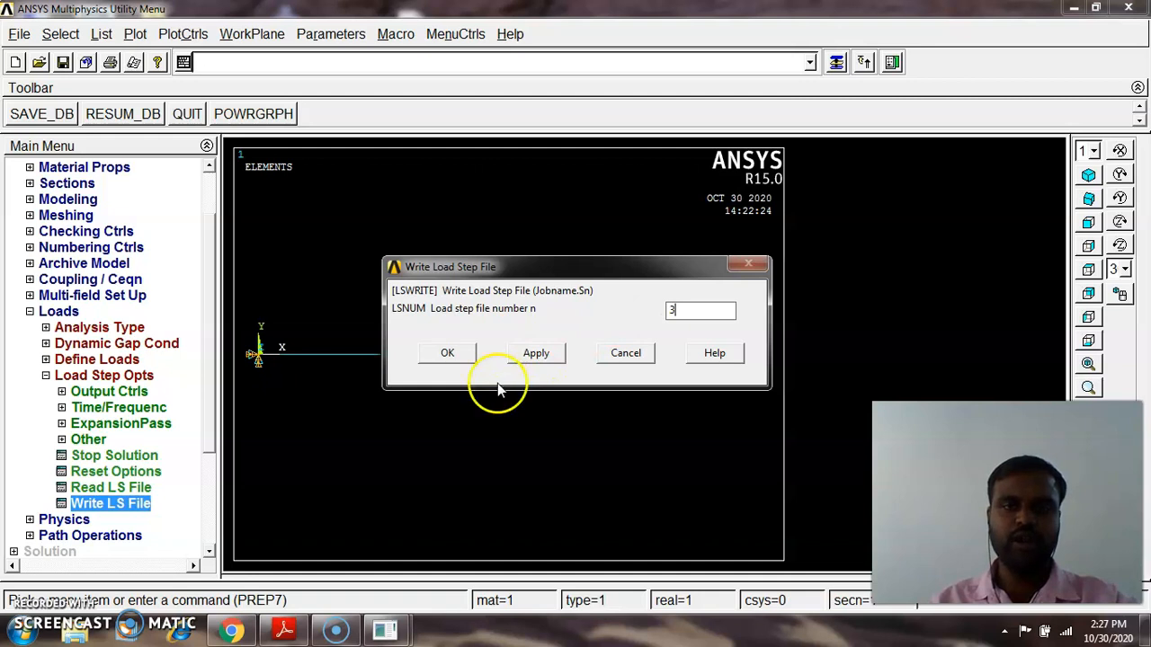
click(447, 353)
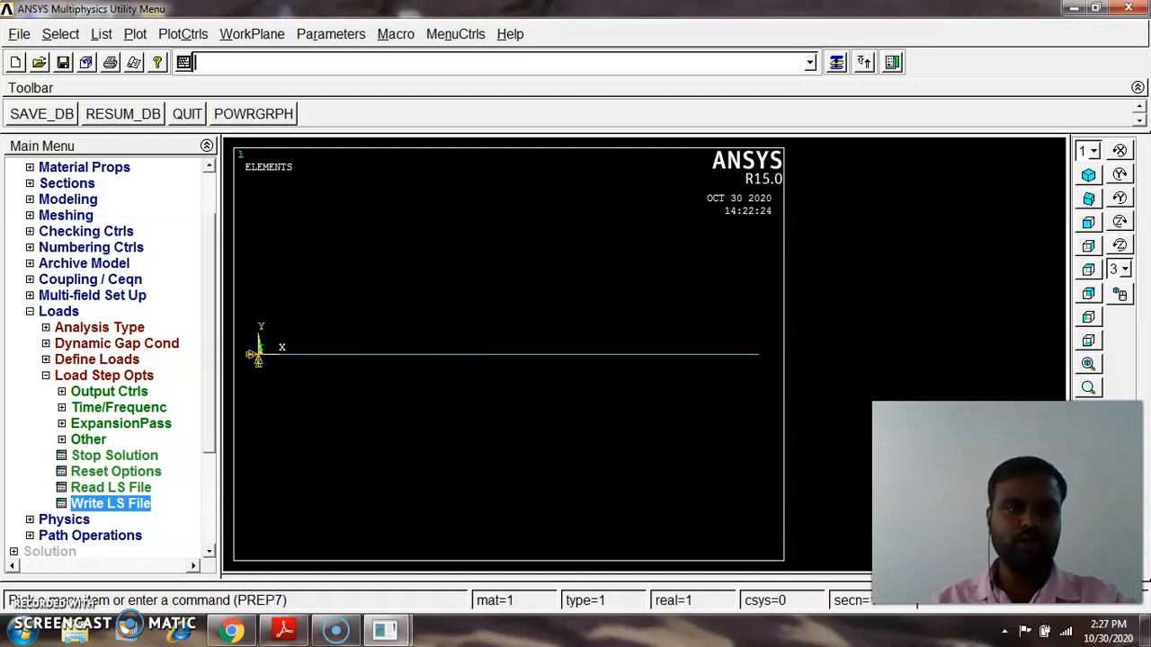
Solve from load step files 1 to 3 with a file number increment of 1
click(46, 375)
click(31, 312)
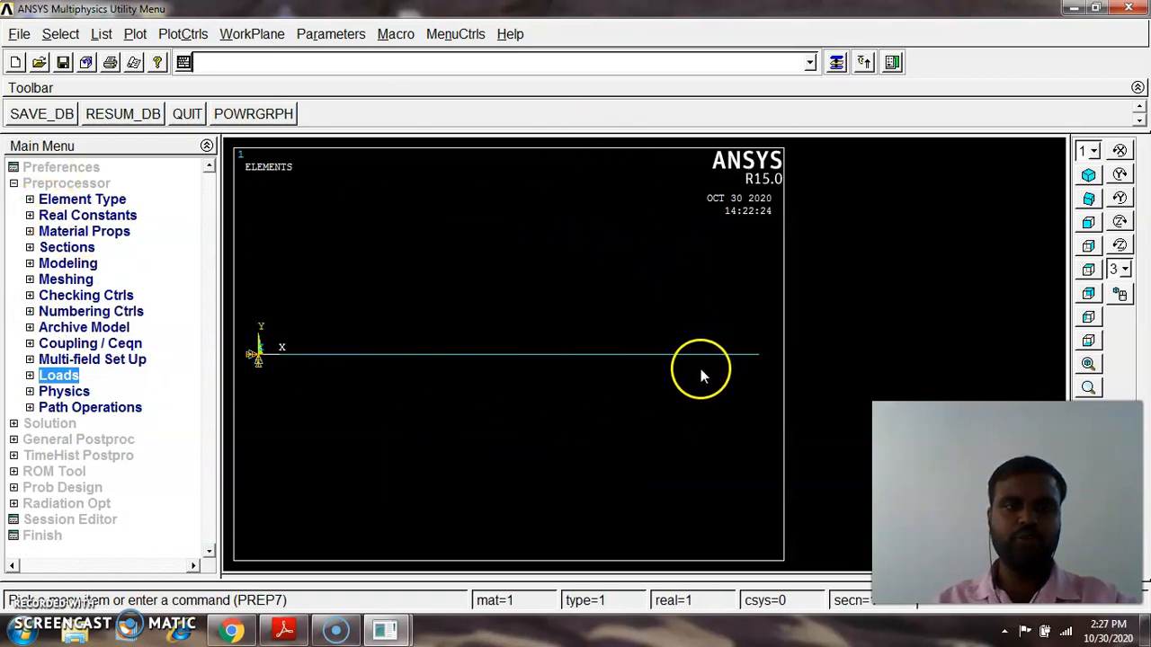
click(54, 184)
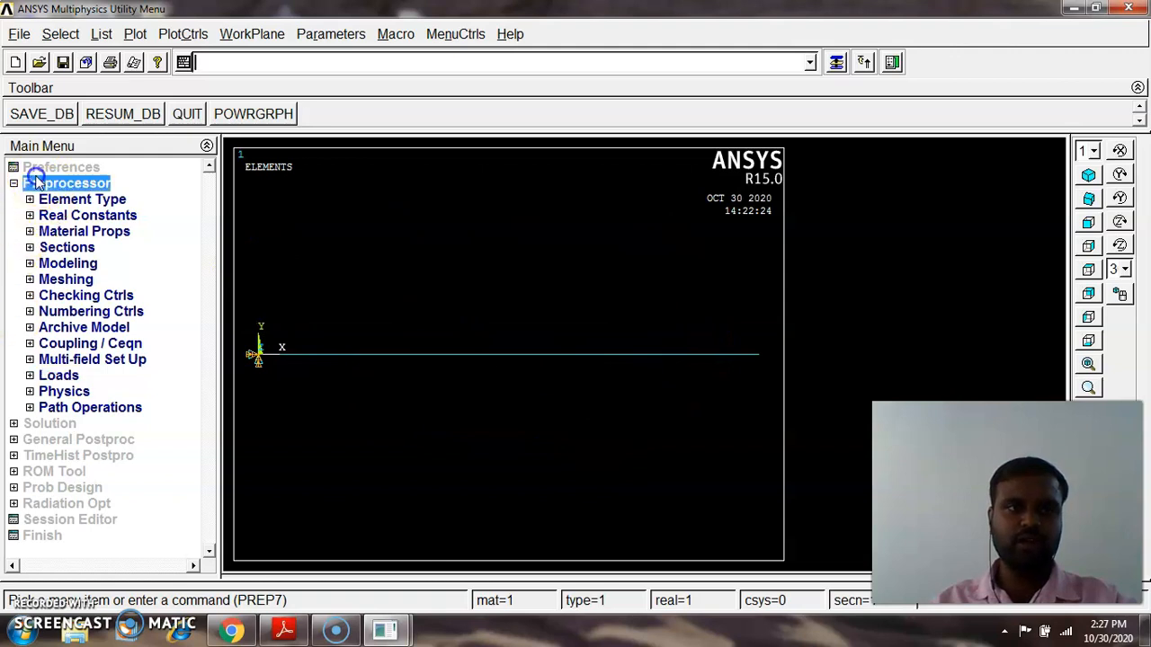
click(47, 200)
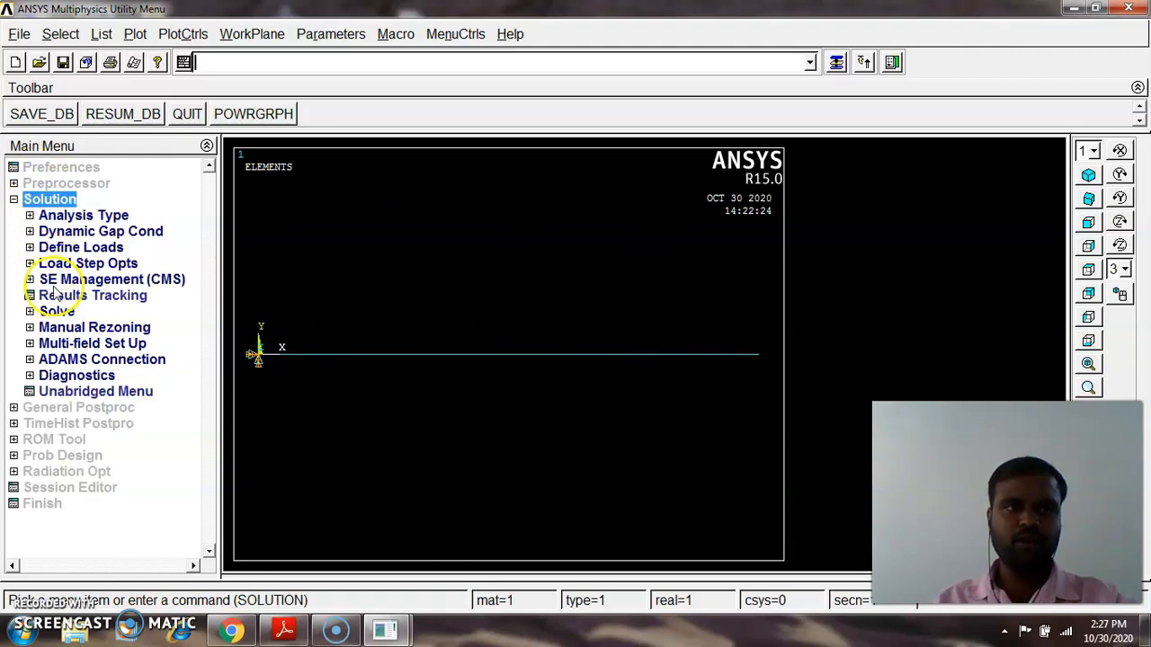
click(65, 312)
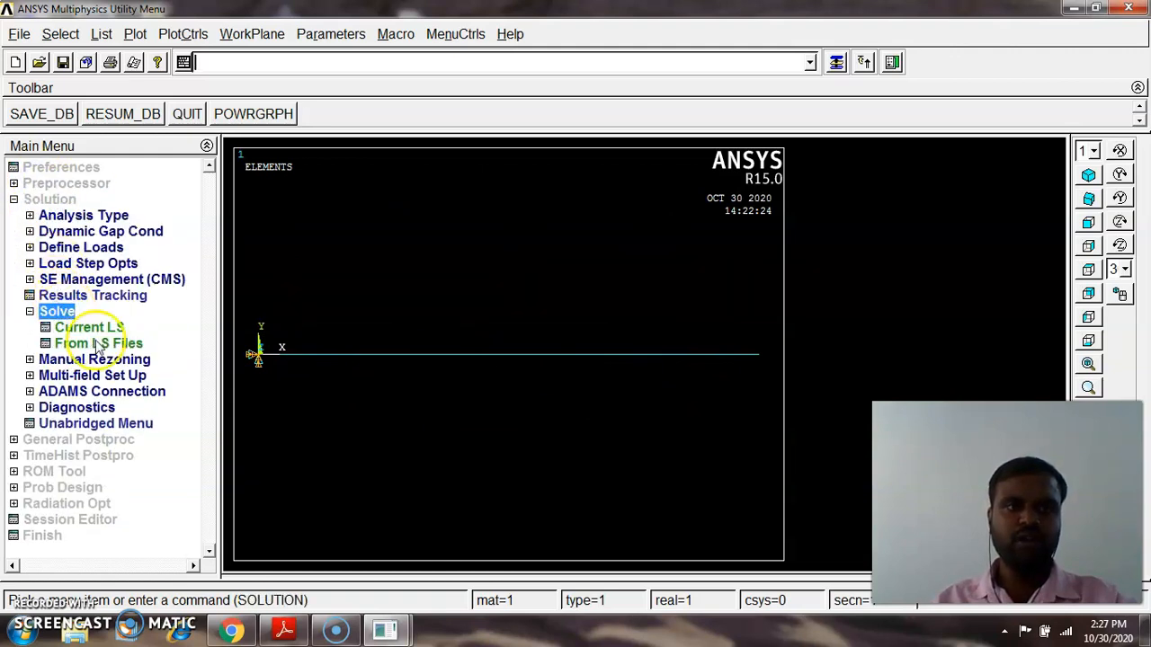
click(99, 344)
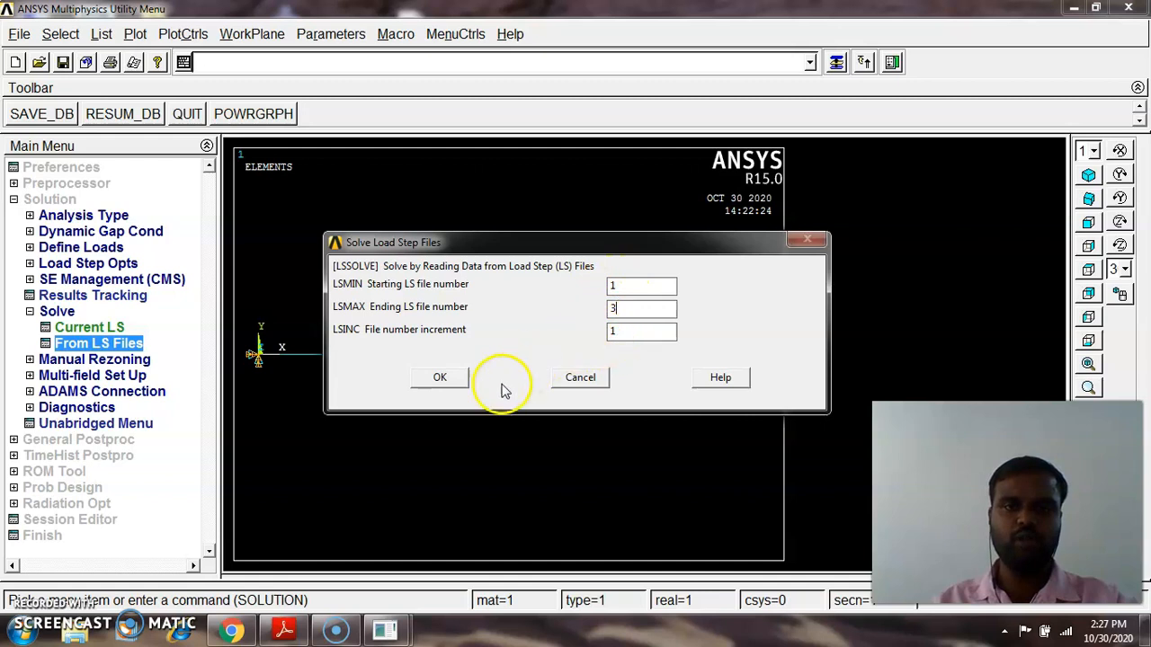
click(439, 378)
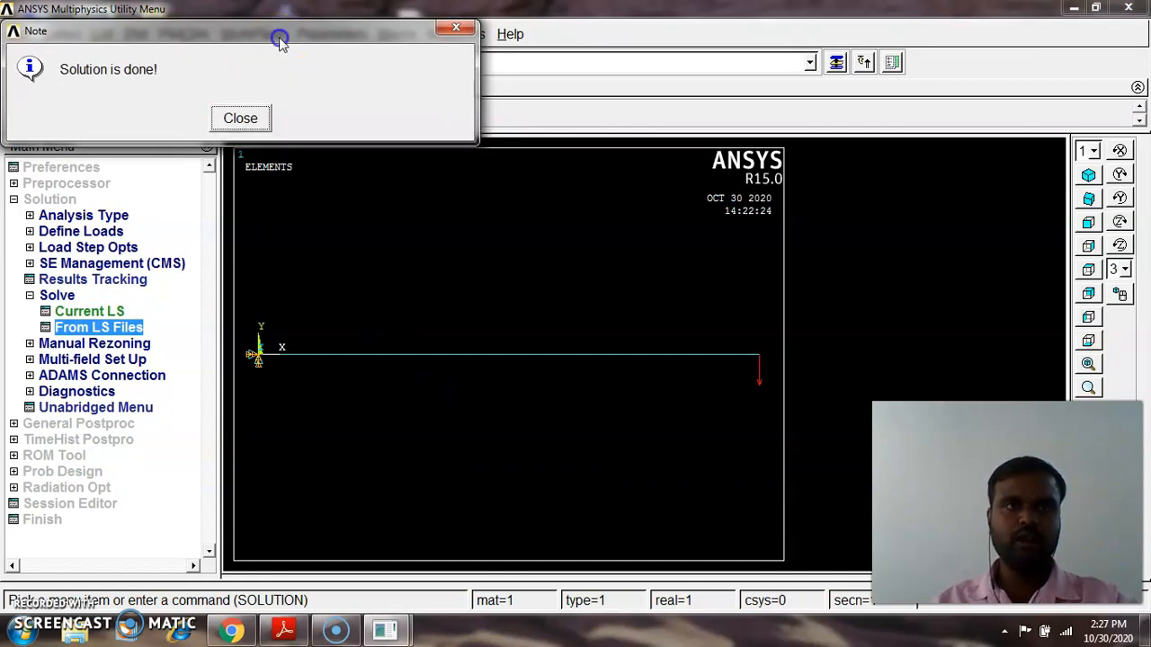
drag(280, 39, 638, 129)
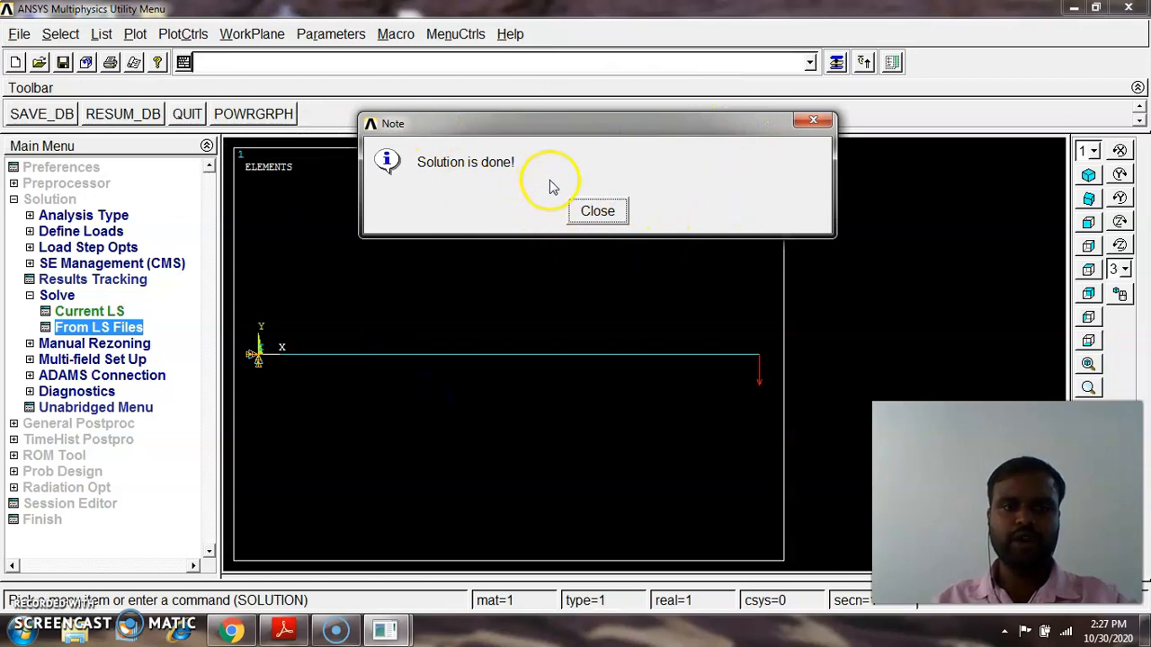
click(598, 212)
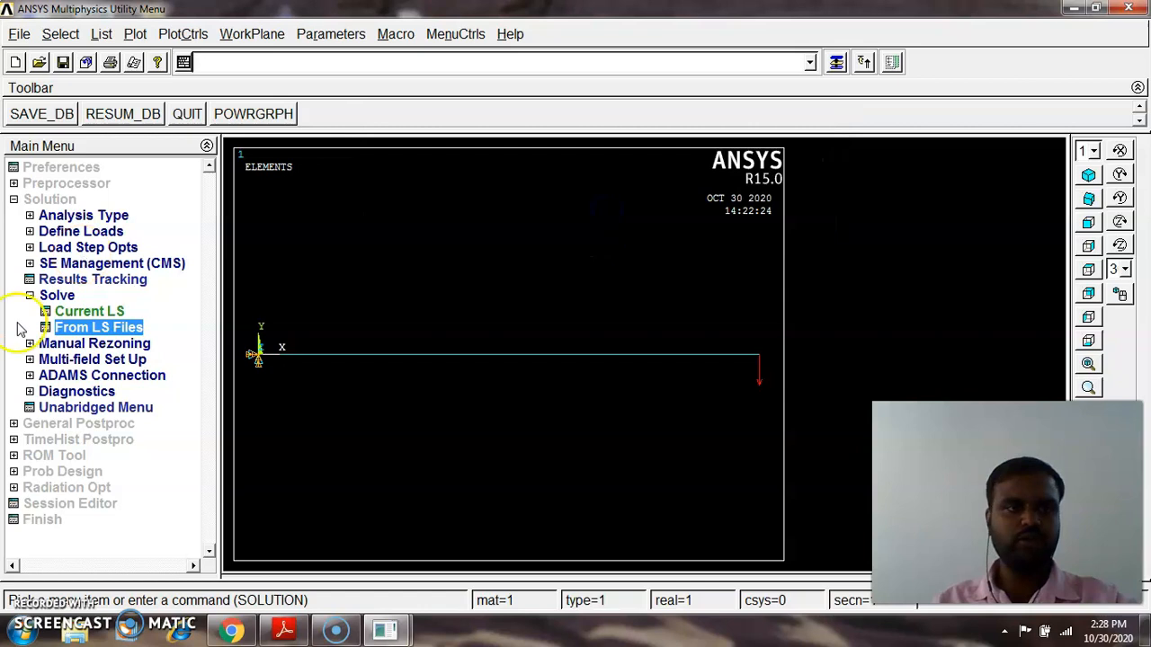
click(30, 298)
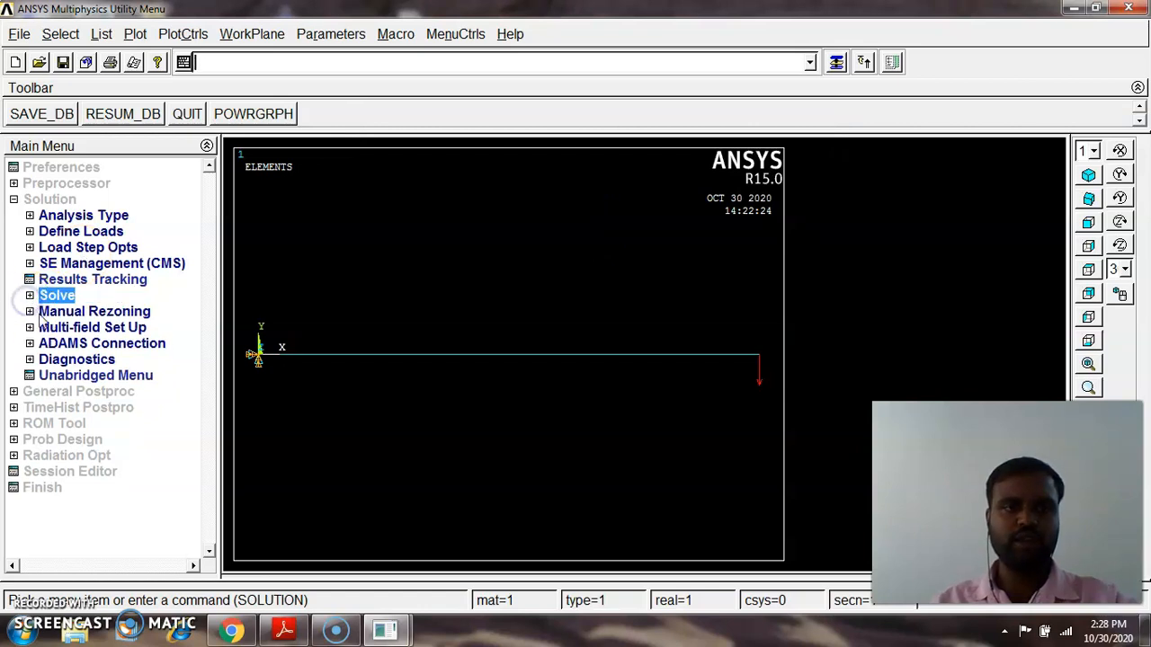
click(13, 200)
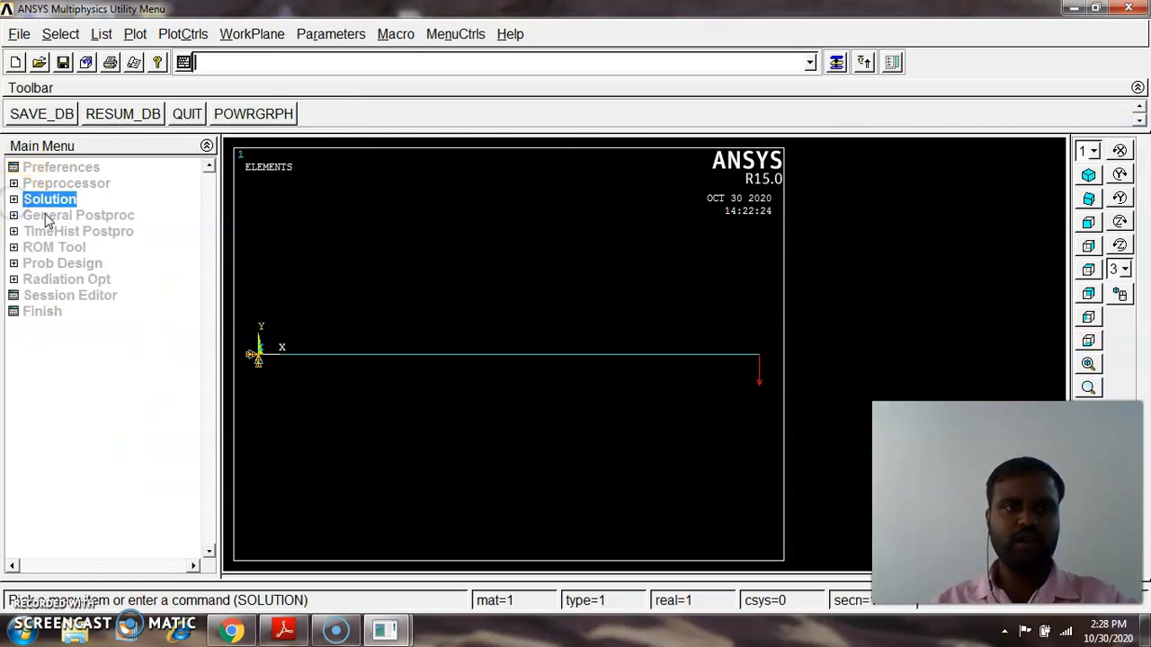
click(50, 221)
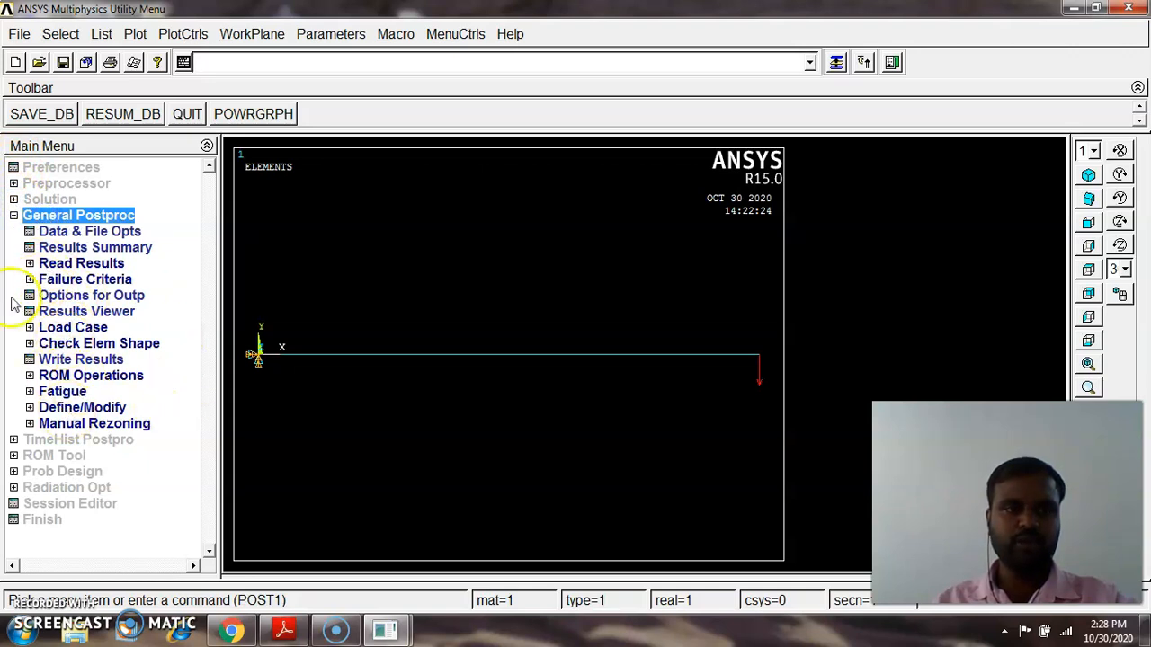
click(30, 264)
click(30, 263)
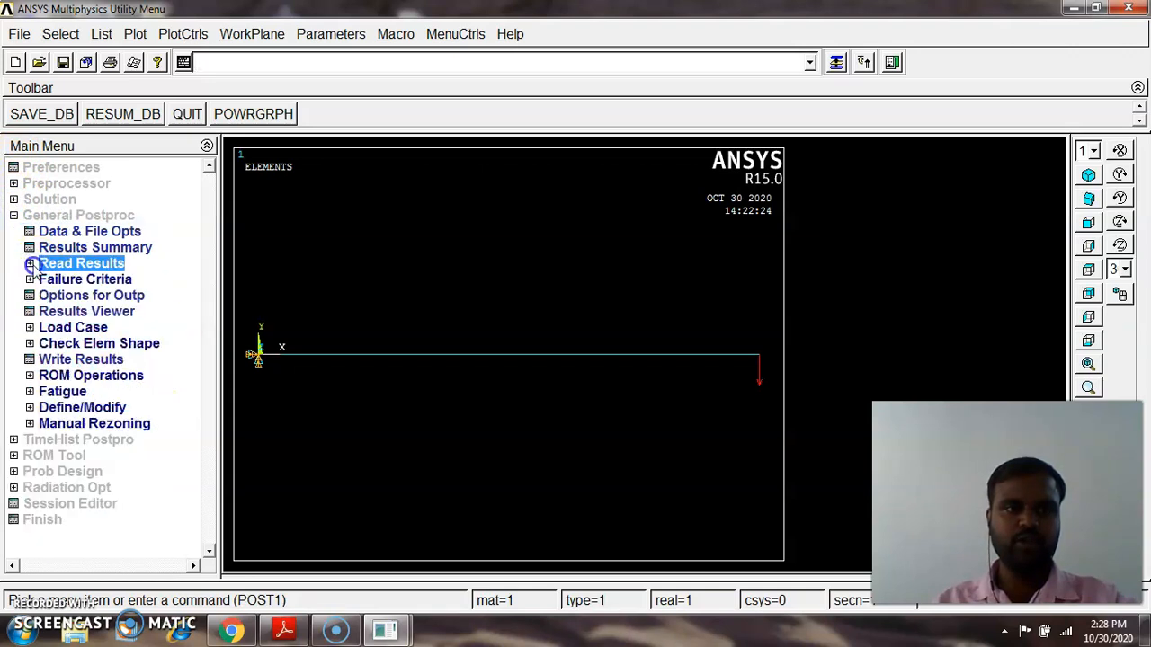
Open the time-history postprocessor, clearing the database, and graph the TIME variable
click(69, 439)
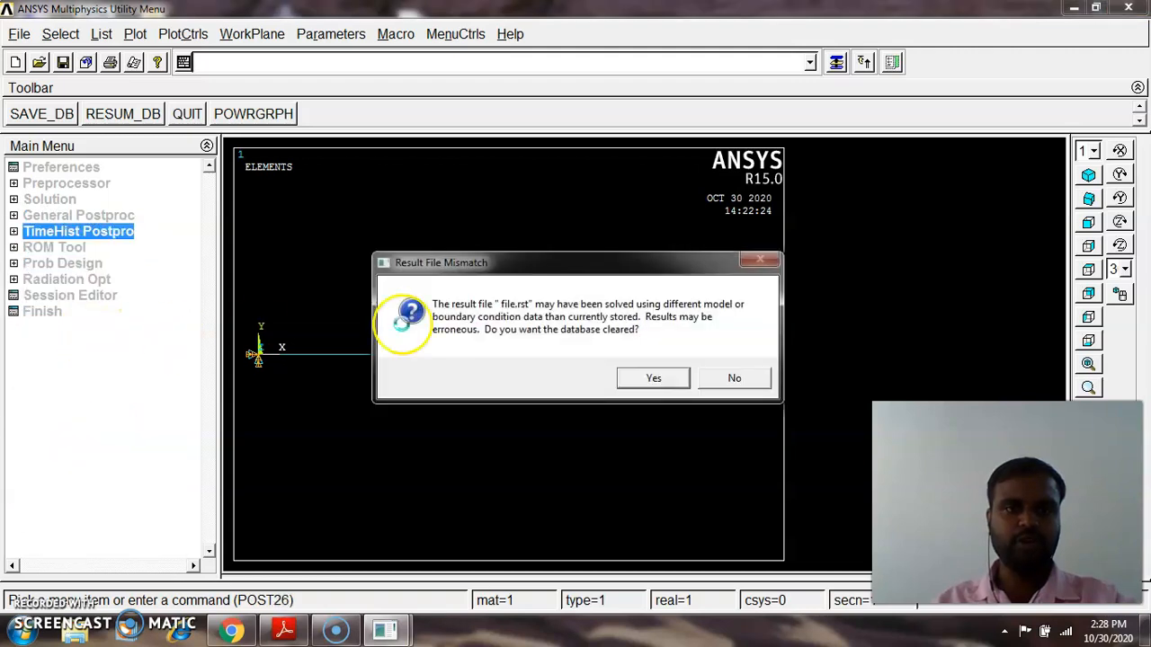
click(645, 375)
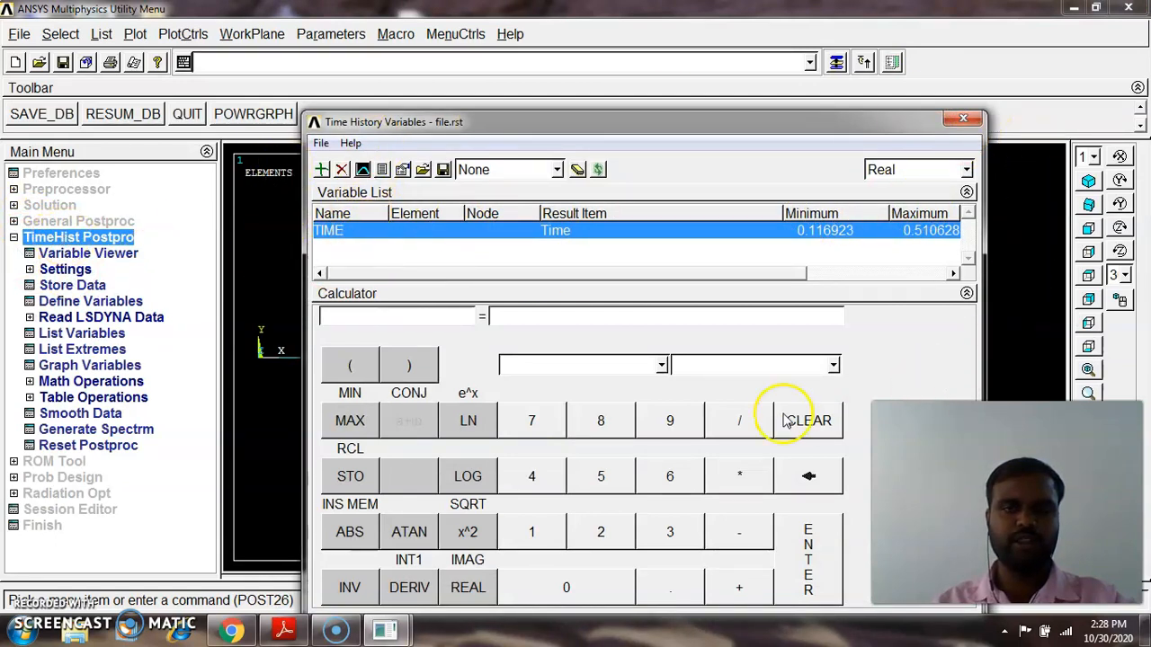
click(363, 171)
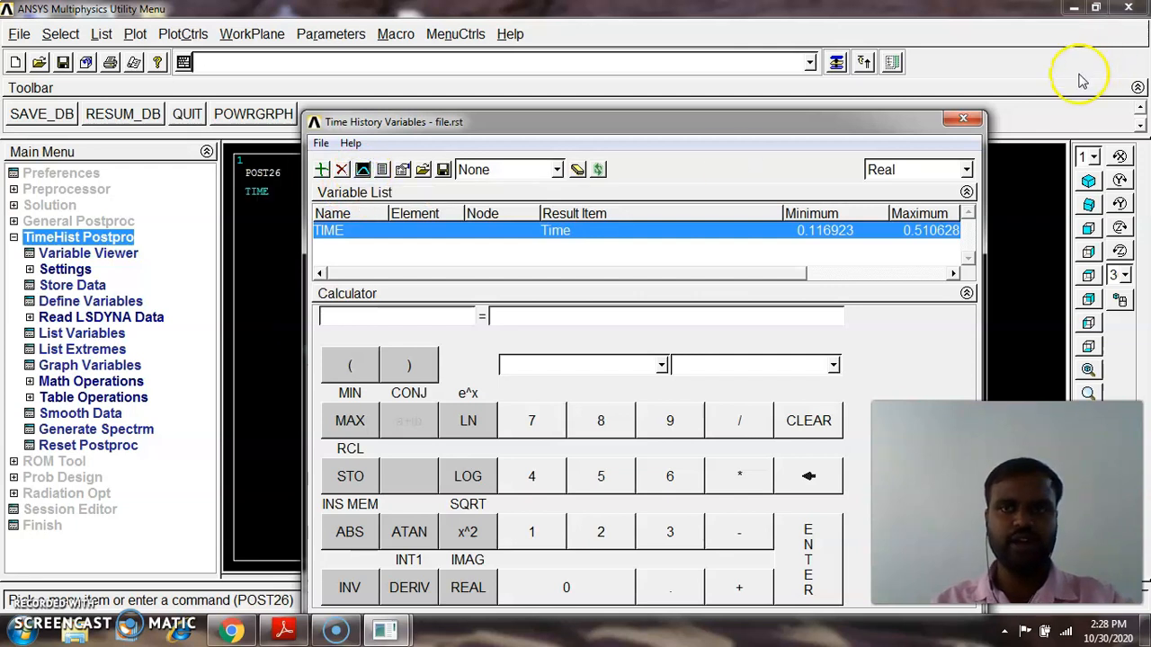
Set the graph's Y-axis scale to Logarithmic and replot the TIME graph
click(963, 119)
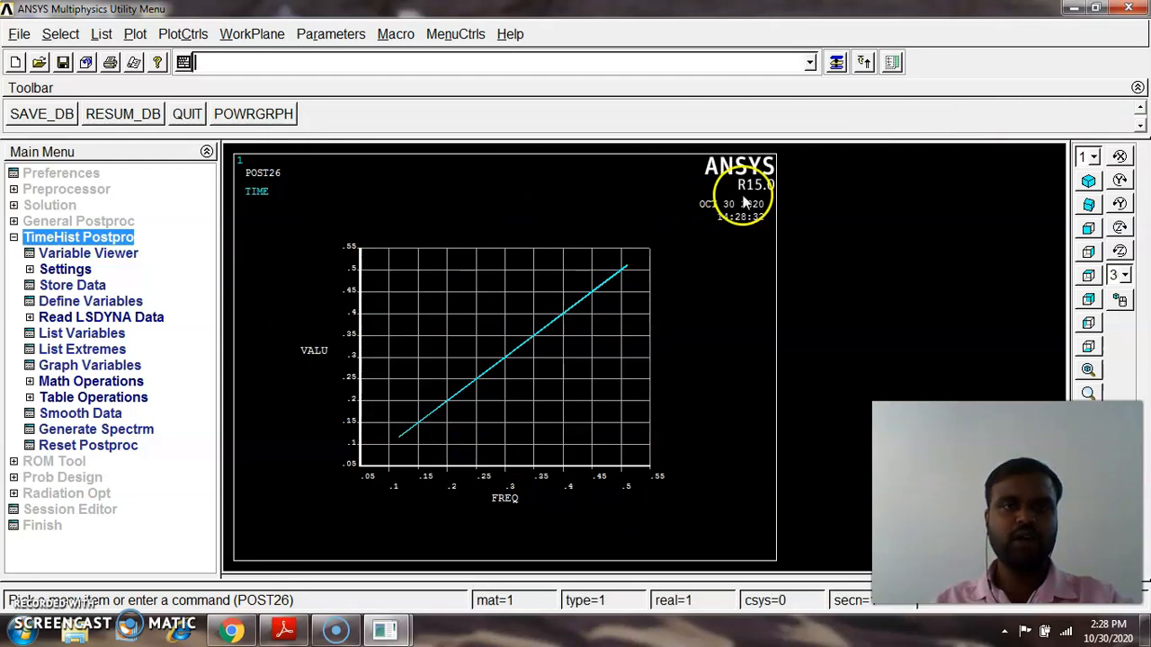
click(182, 33)
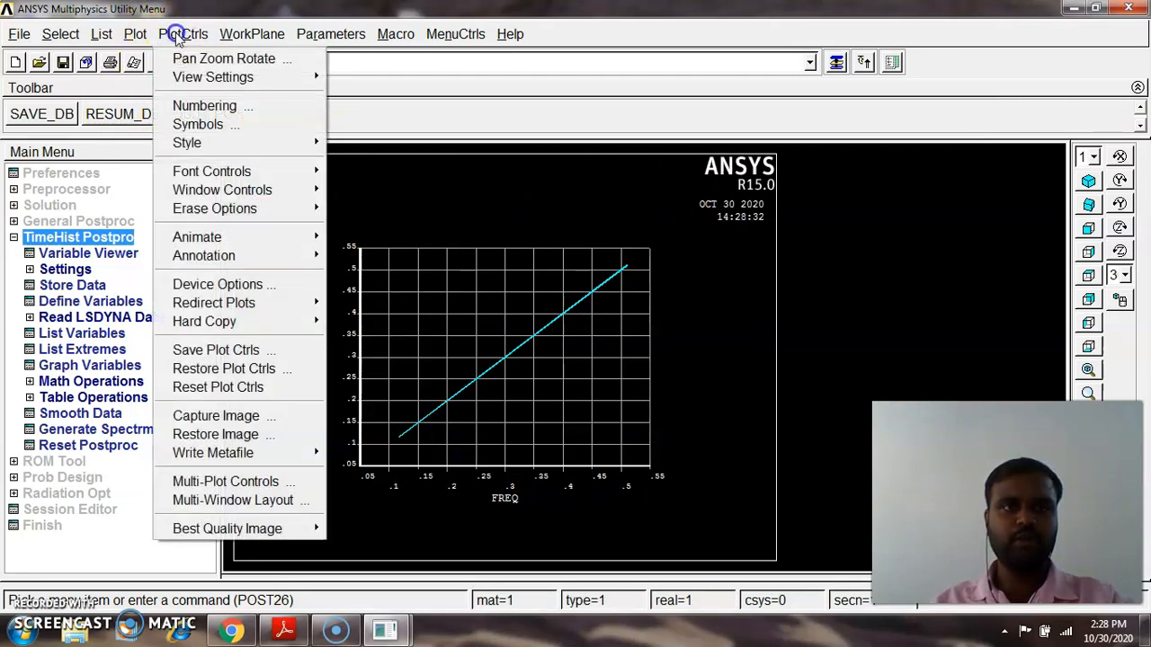
mouse_move(219, 144)
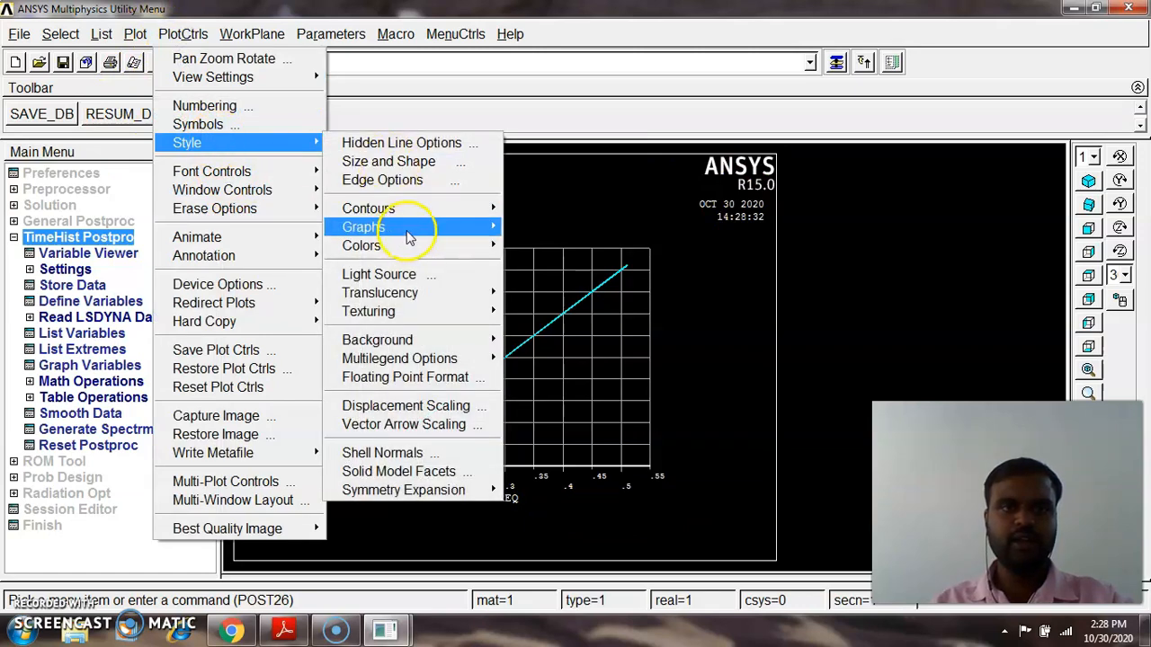
mouse_move(409, 228)
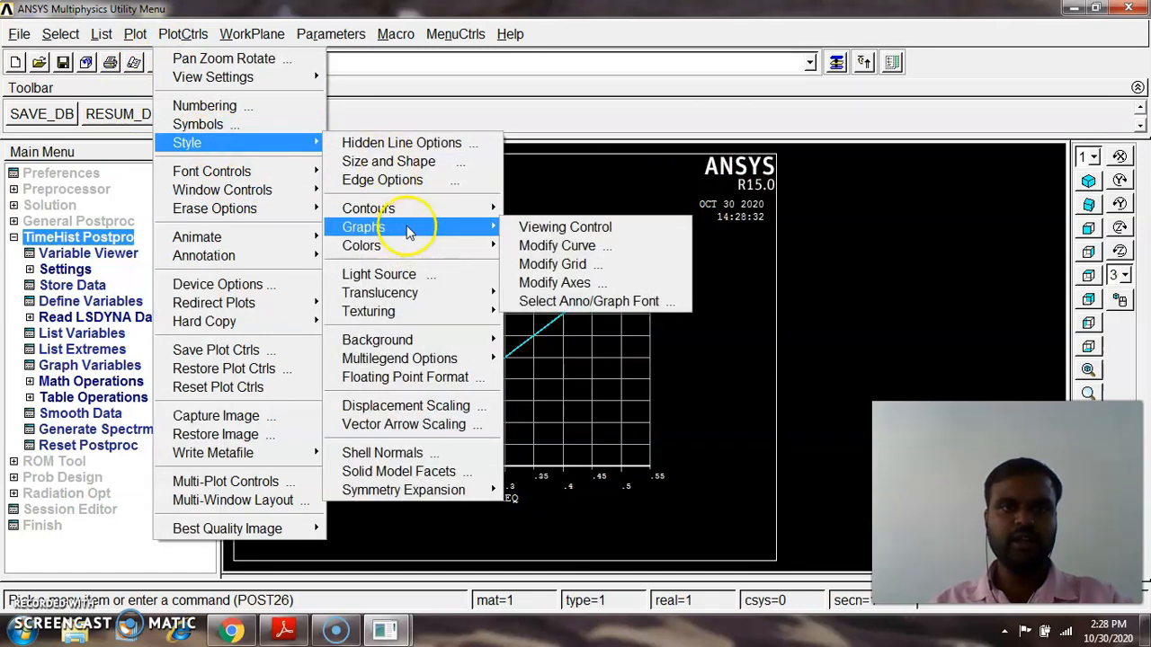
click(601, 284)
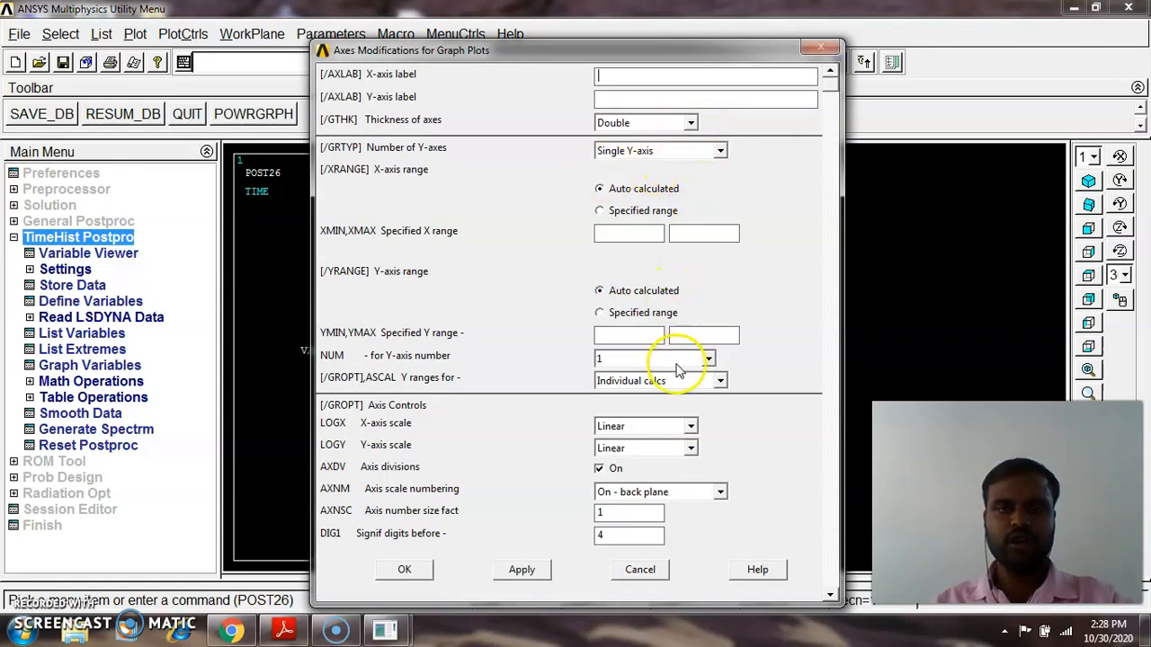
click(690, 447)
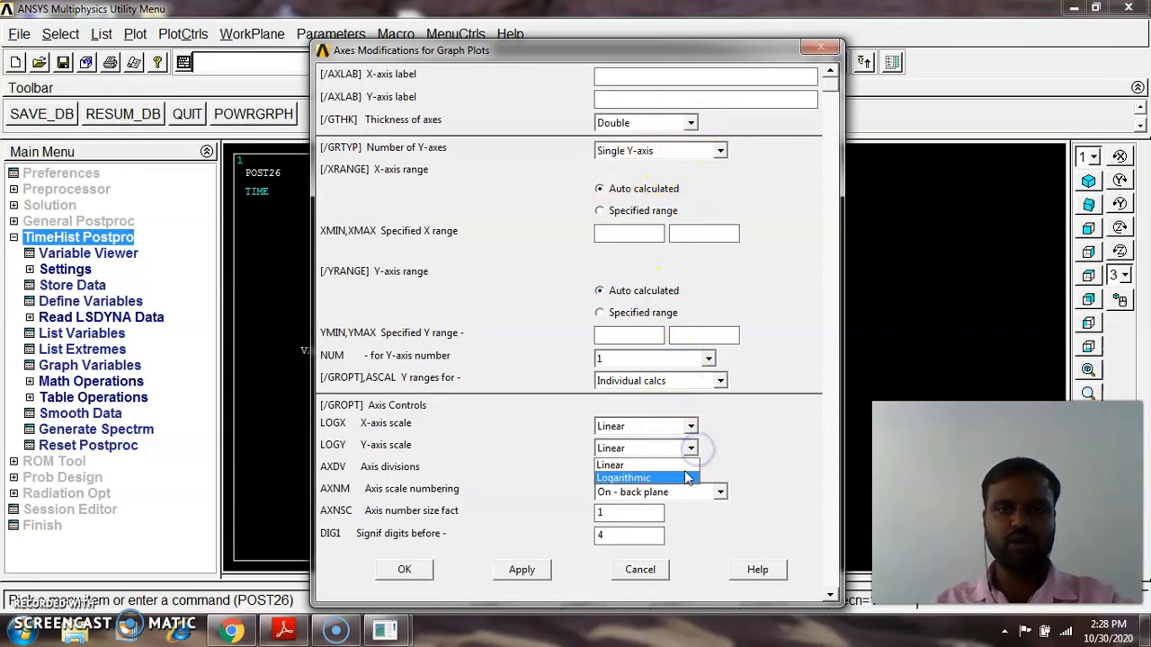
click(681, 480)
click(425, 570)
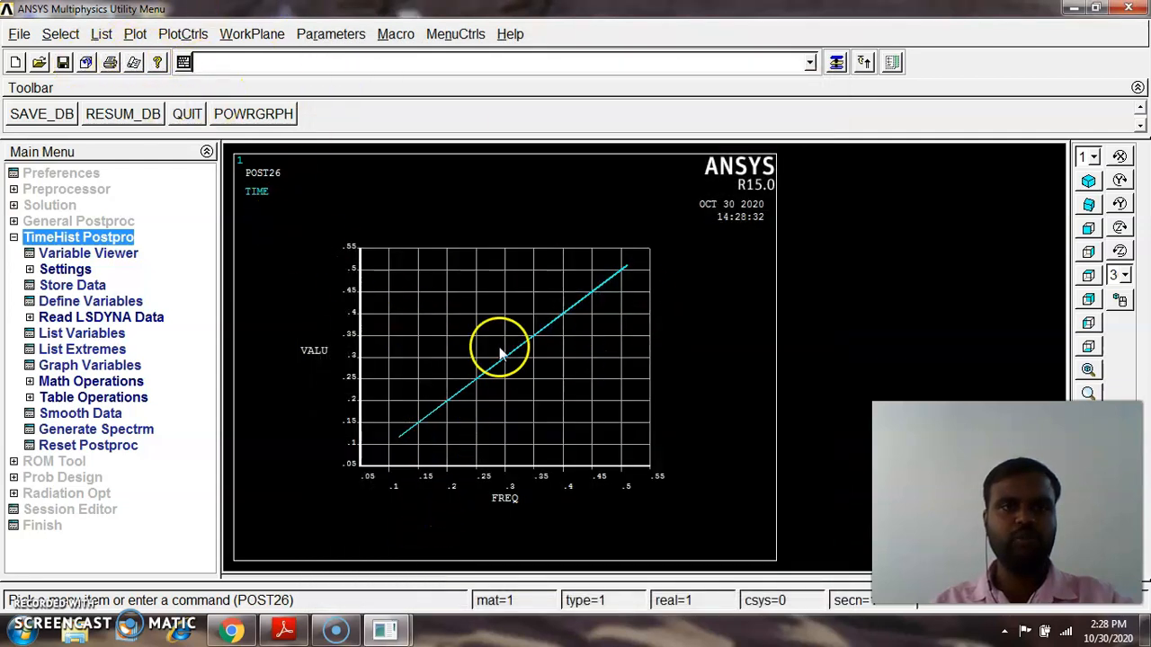
click(135, 34)
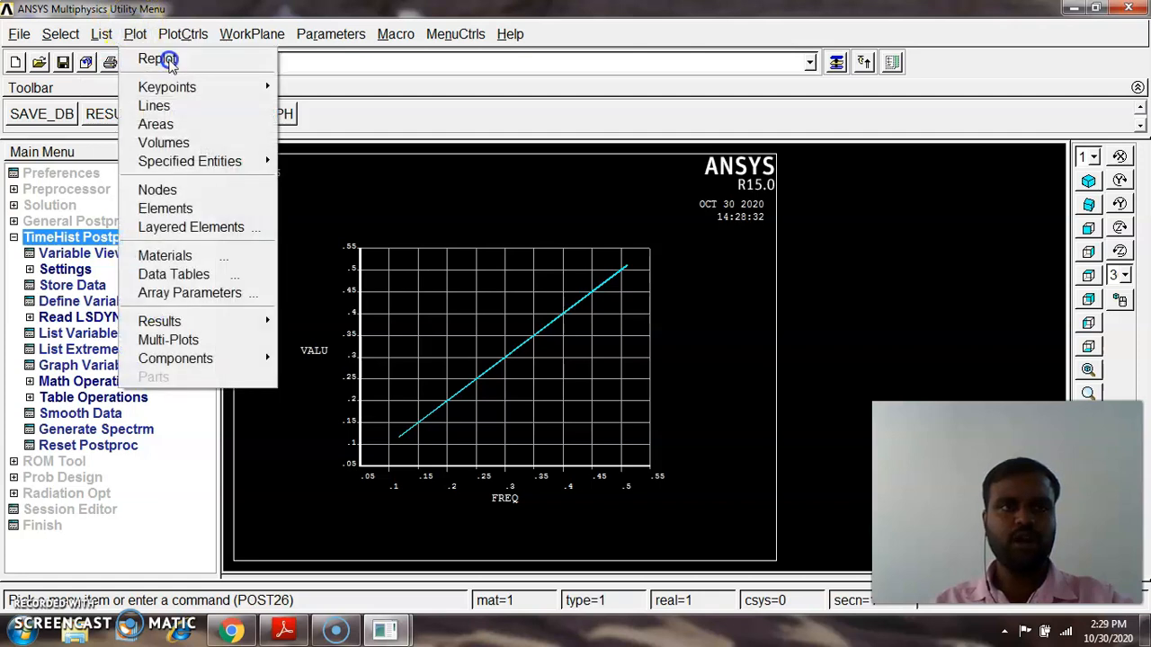
click(153, 58)
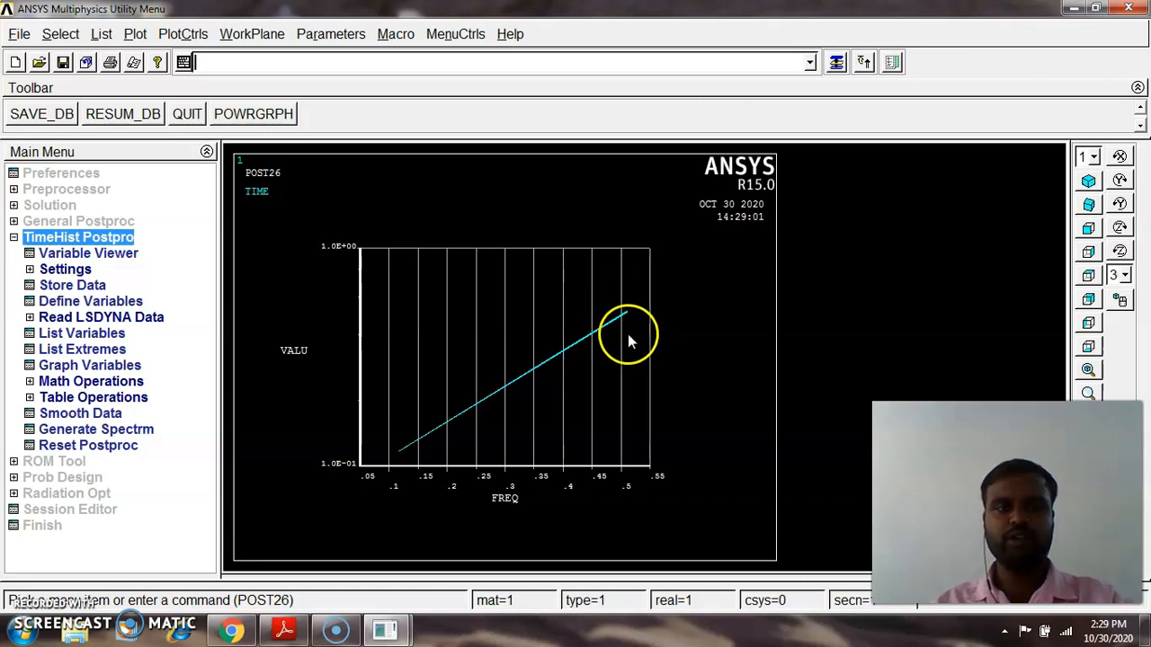
Try to animate the time-harmonic results from the plot controls
click(15, 238)
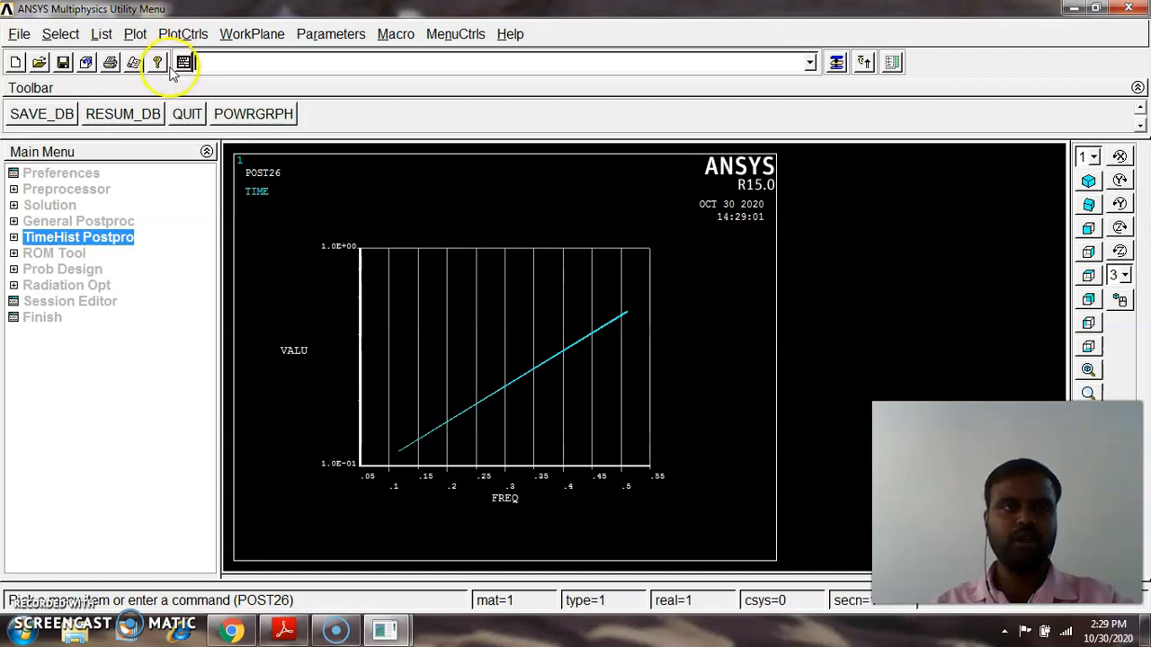
click(184, 33)
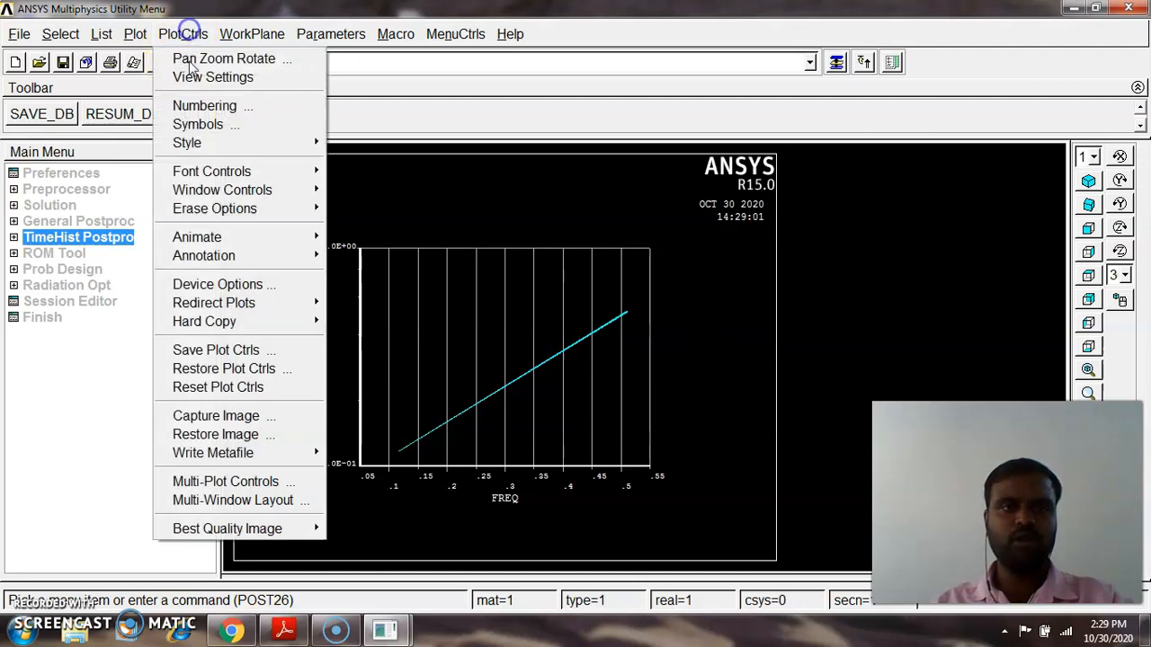
click(232, 143)
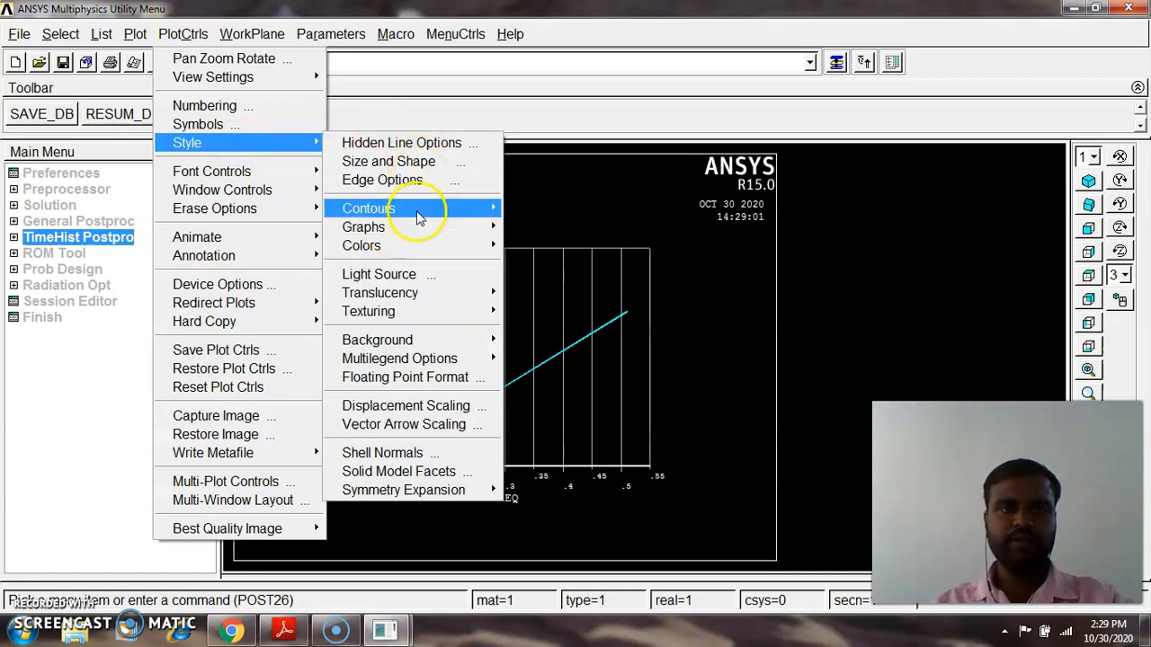
mouse_move(427, 247)
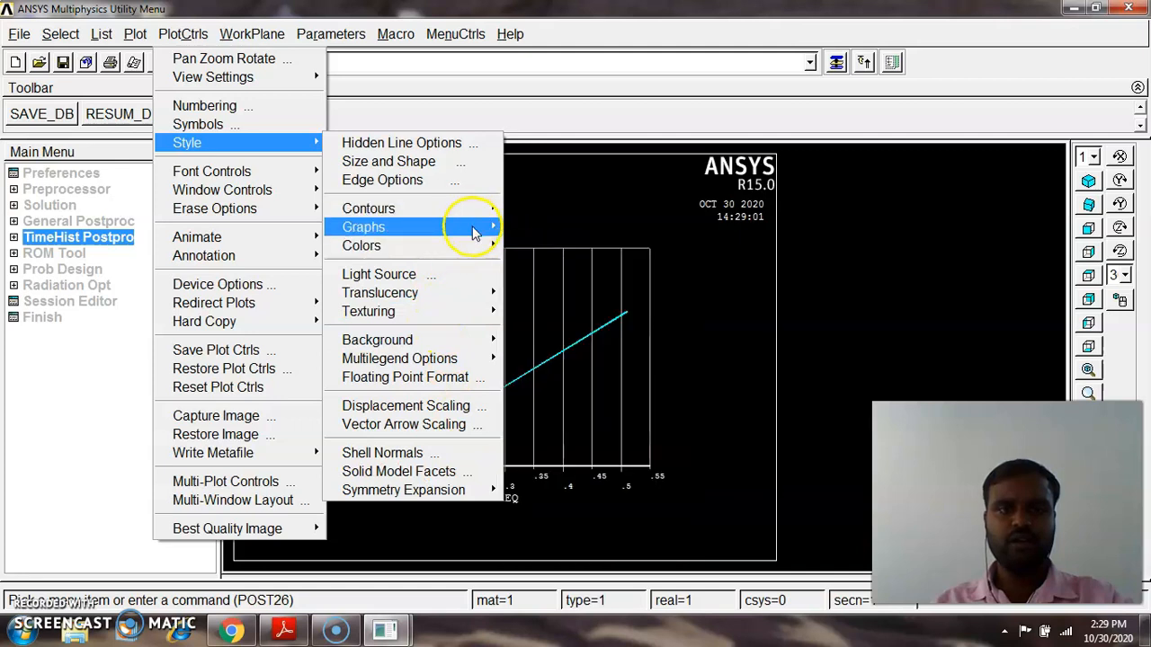
mouse_move(478, 209)
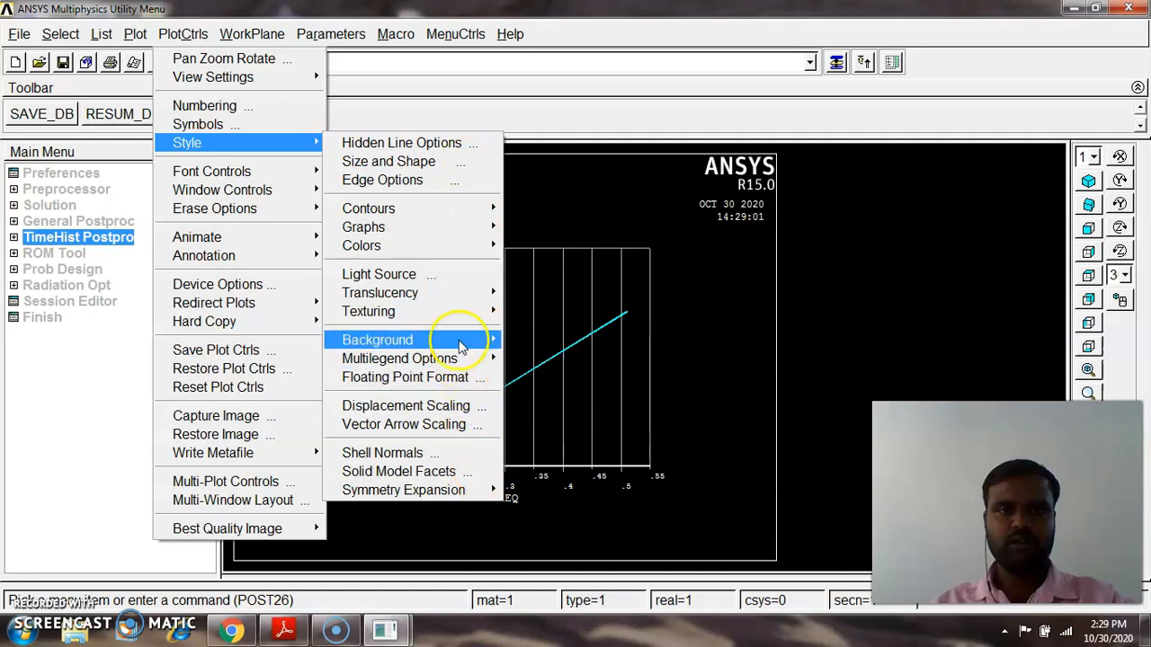
mouse_move(294, 238)
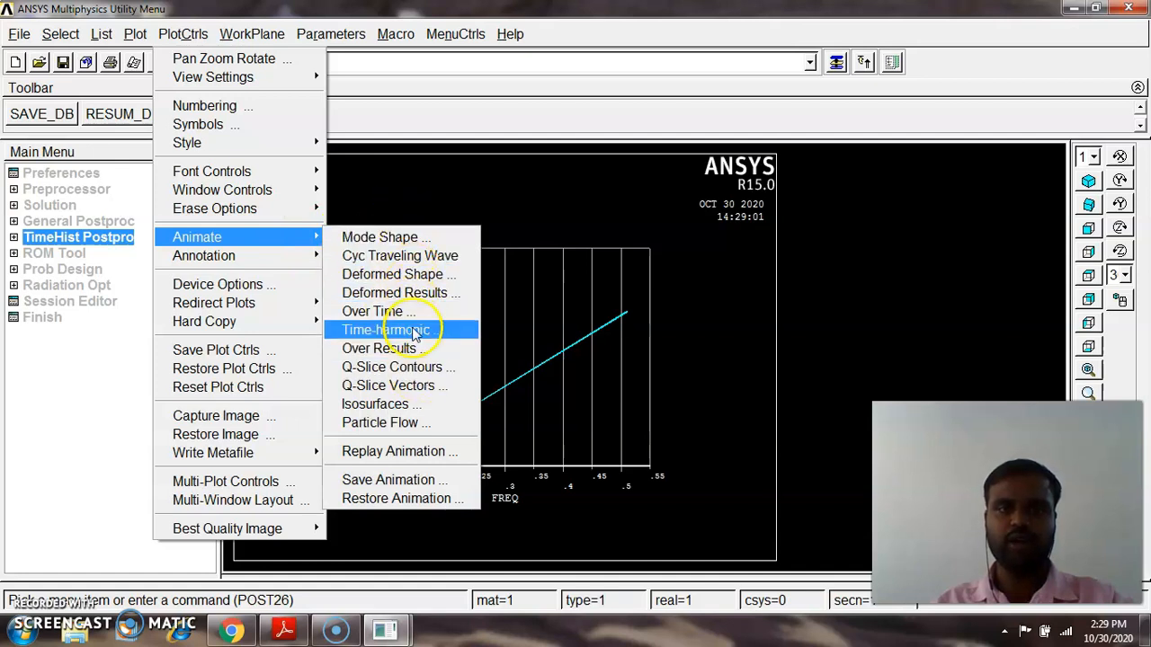
click(389, 237)
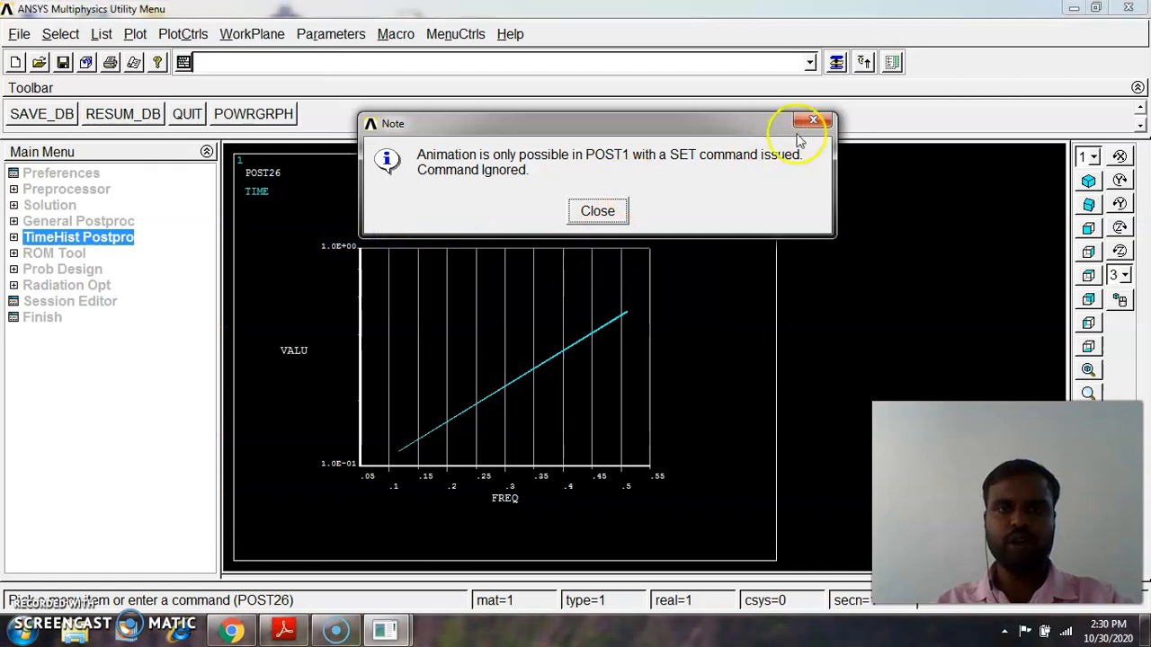
click(596, 212)
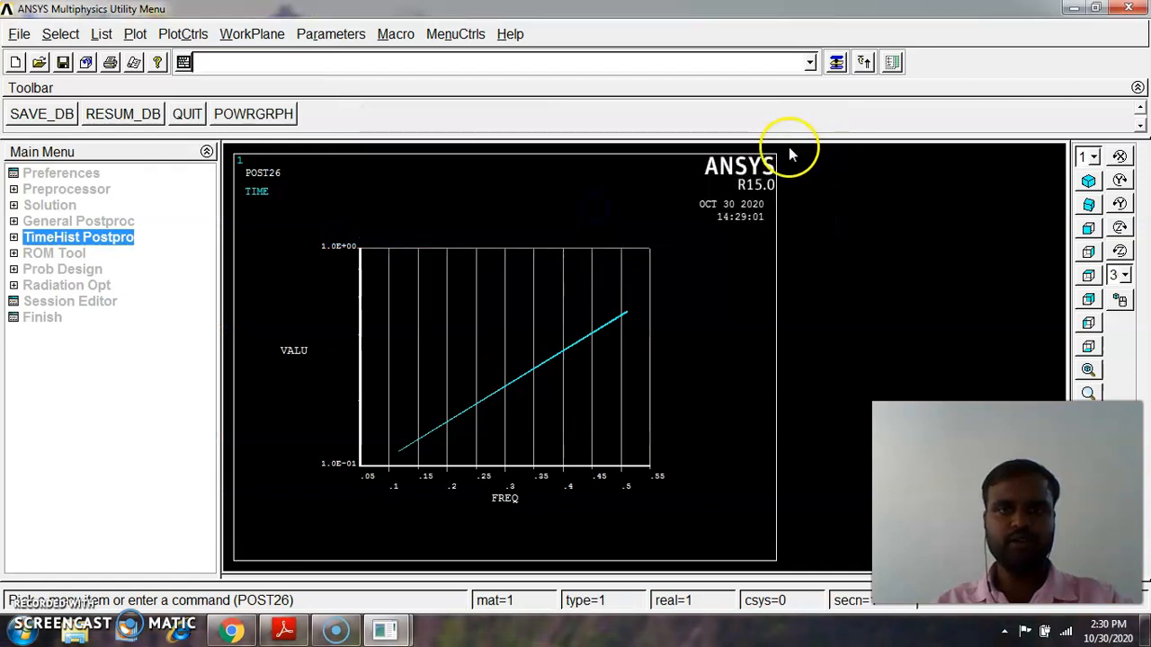
Capture an image of the current graph plot
click(158, 34)
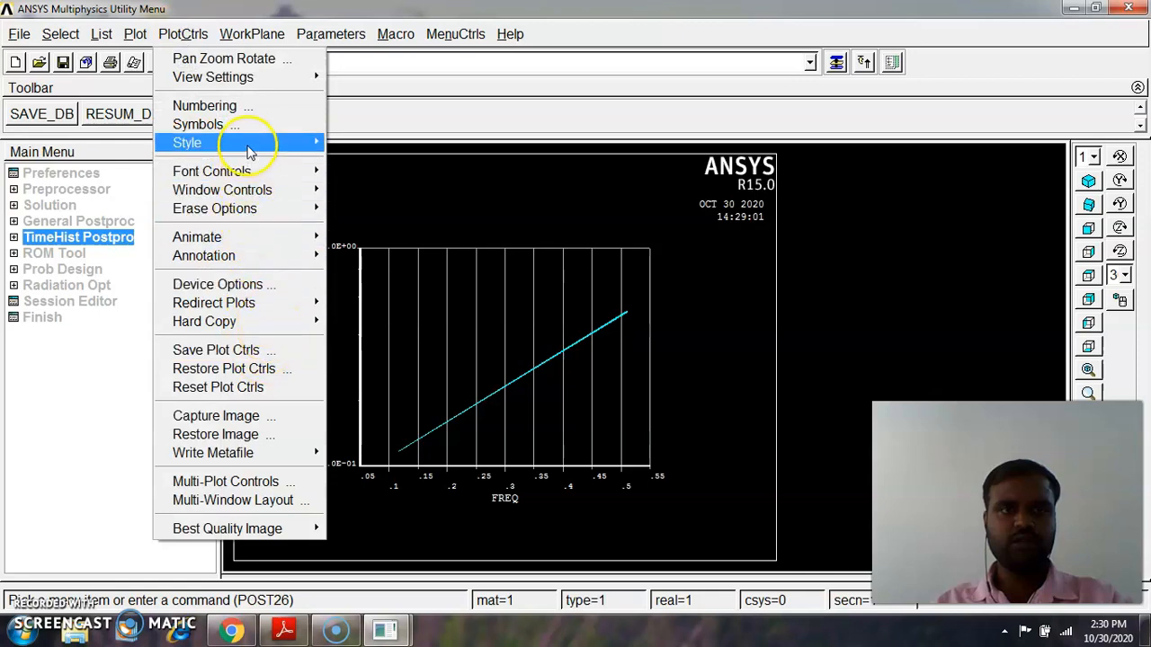
mouse_move(248, 144)
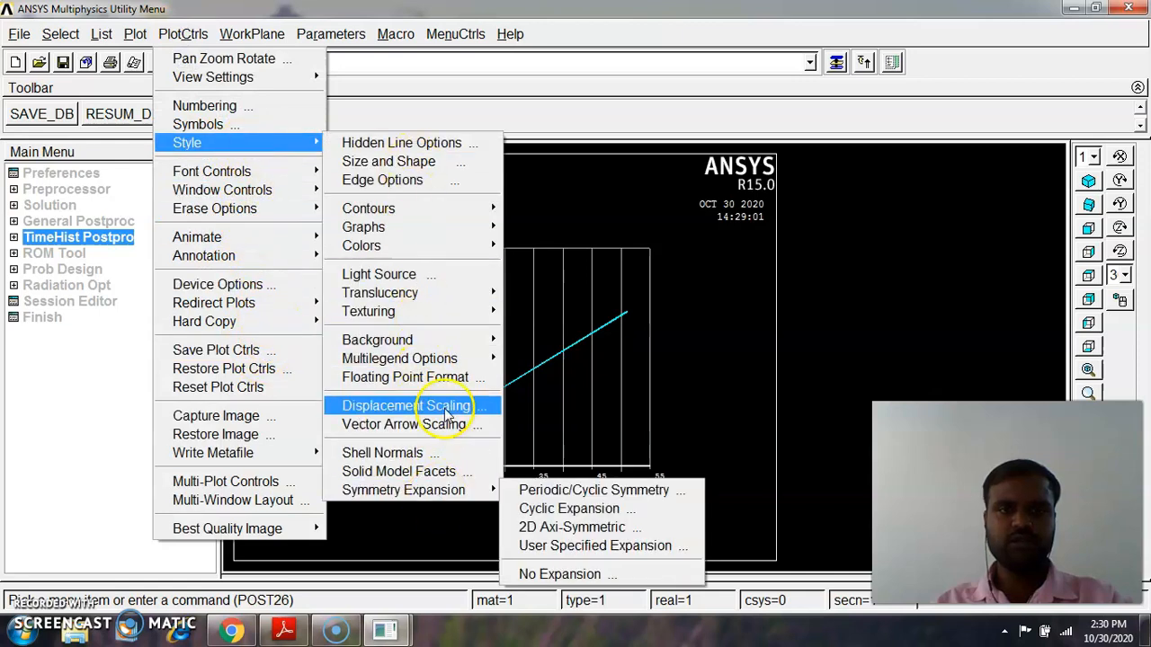
click(272, 419)
drag(358, 177, 358, 117)
click(189, 33)
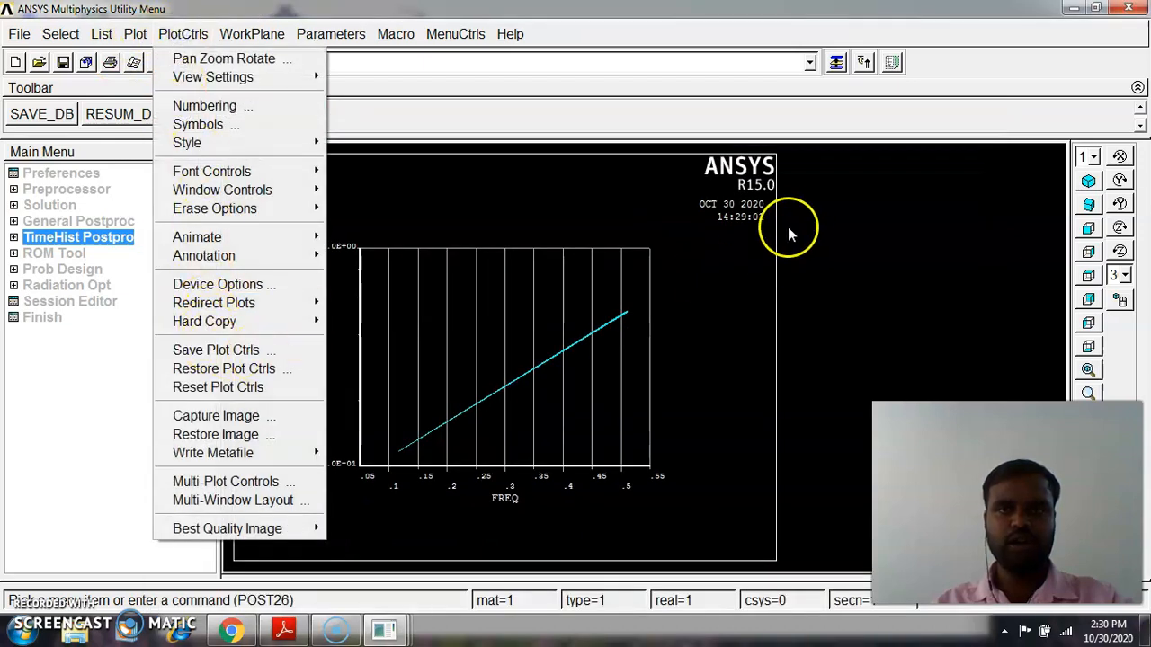
click(202, 416)
Save the captured graph image as a bitmap file named 1 on the Desktop
click(173, 200)
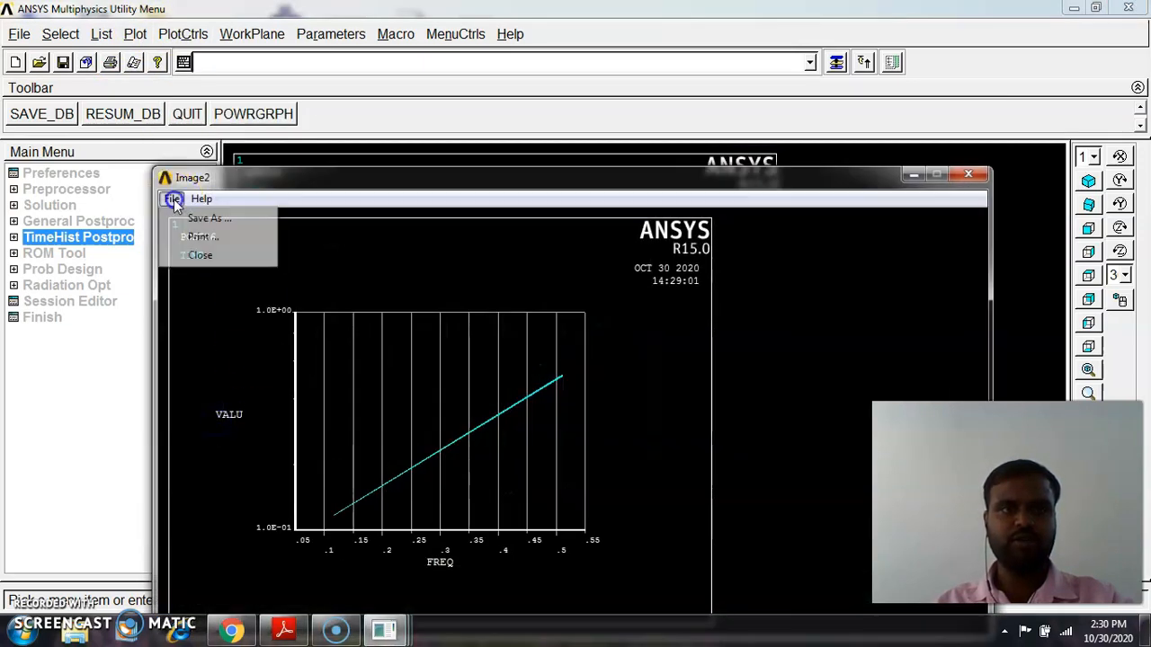
click(198, 217)
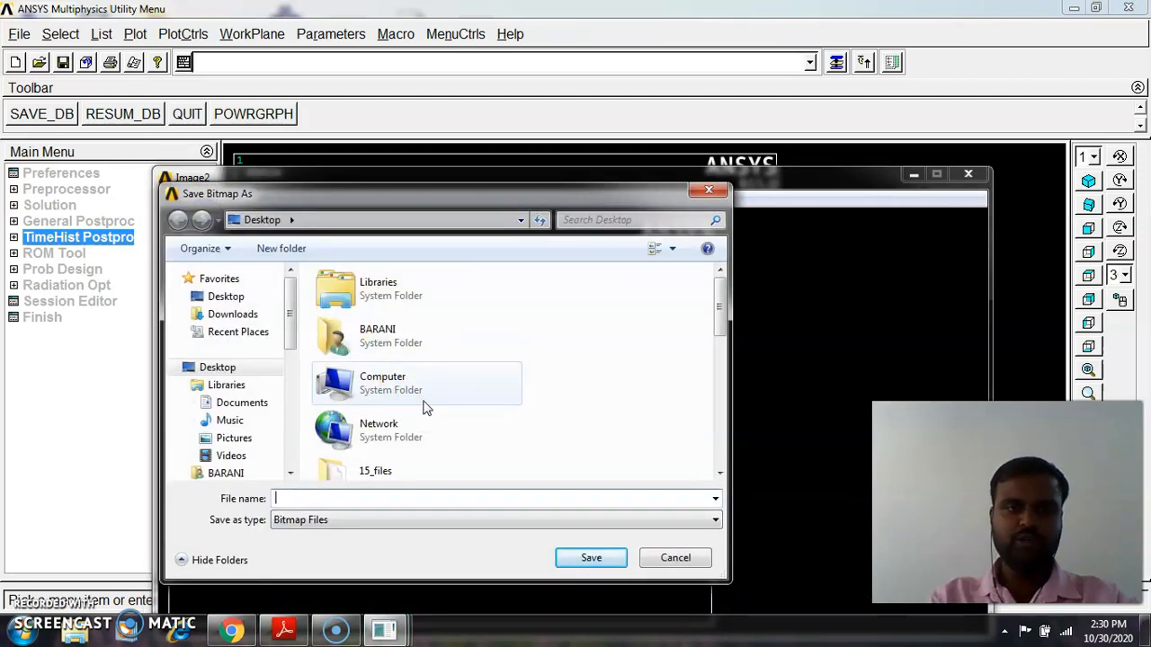
text(1)
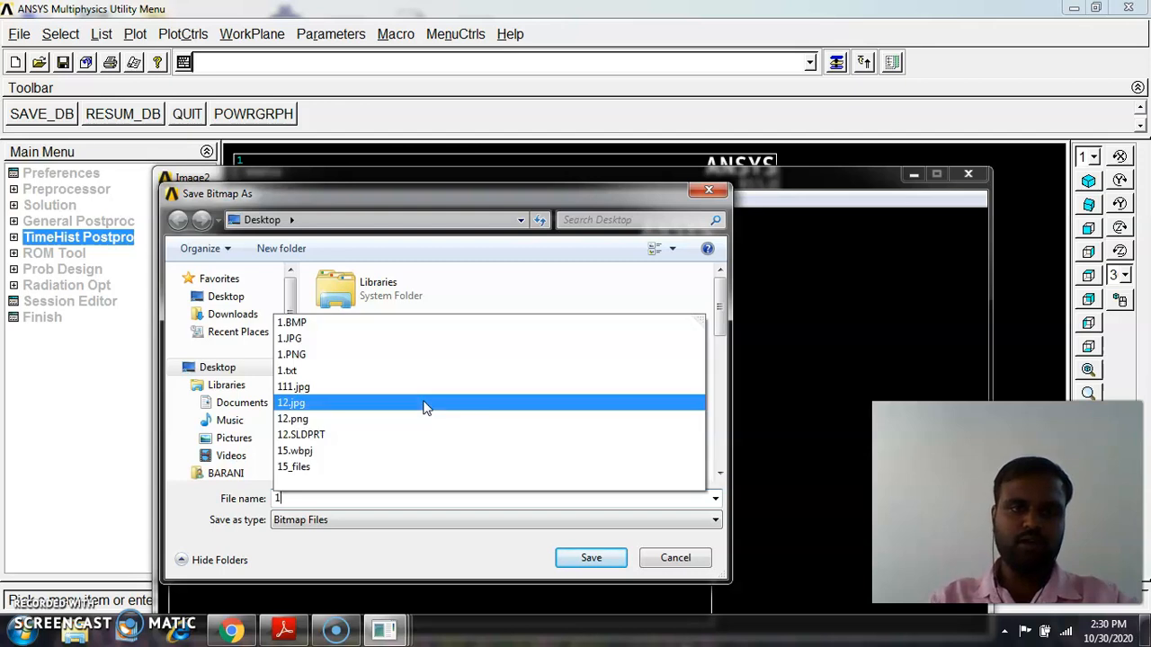
click(387, 556)
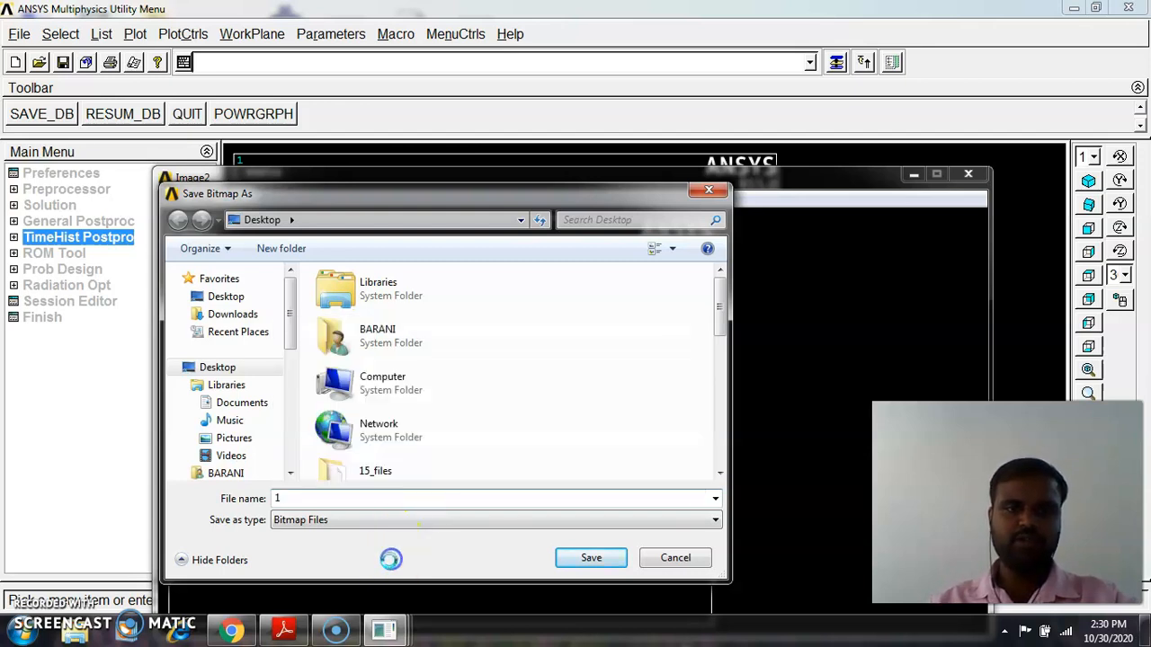
click(600, 557)
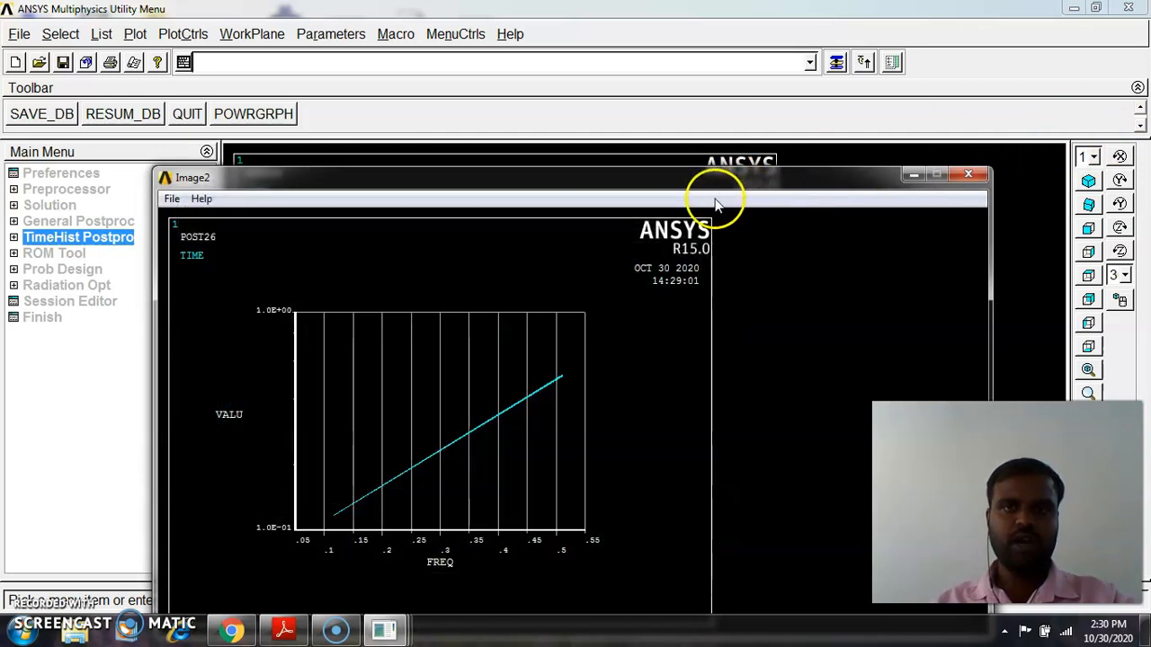
Close the captured image window and minimize the ANSYS windows to the desktop
click(972, 174)
click(1076, 7)
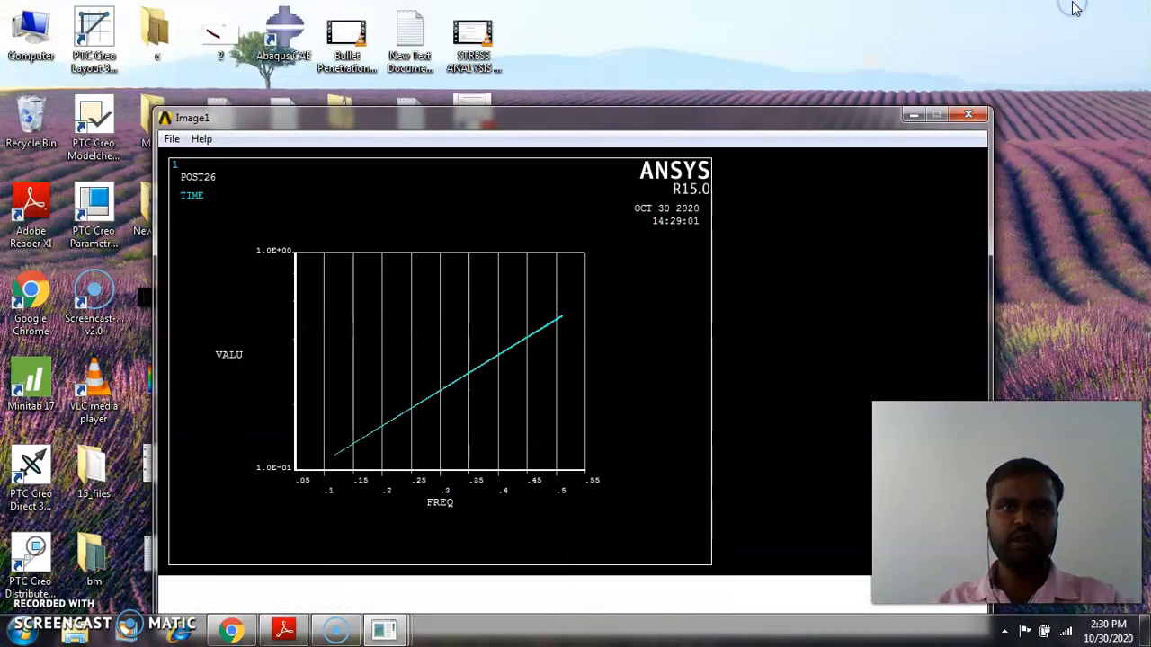
click(913, 114)
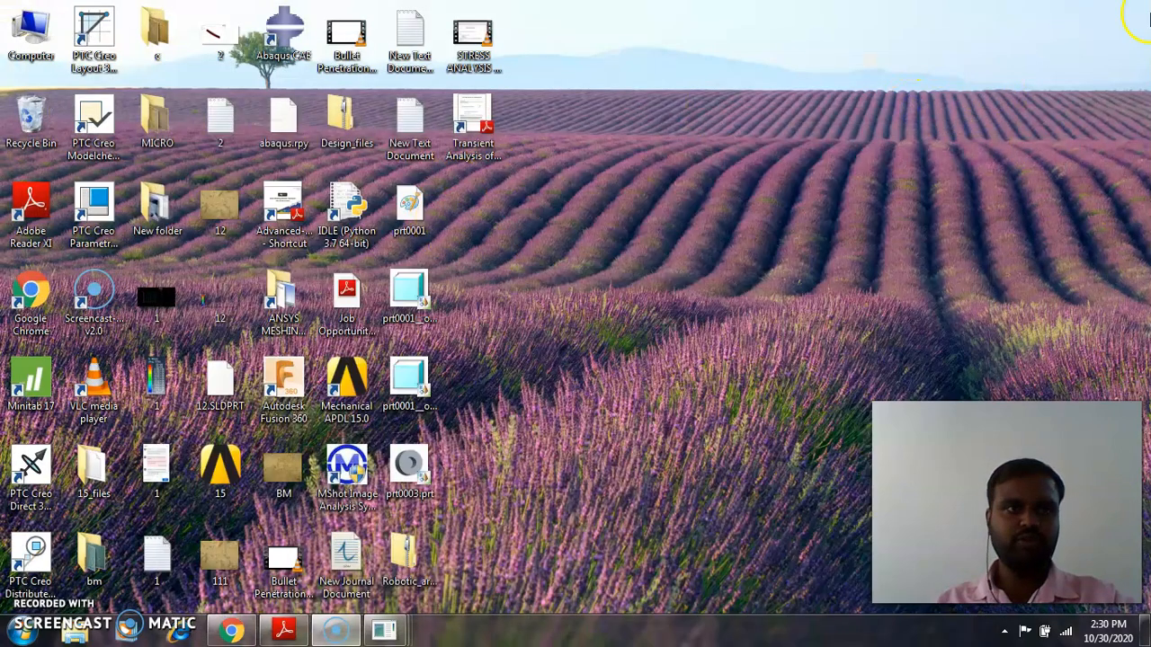